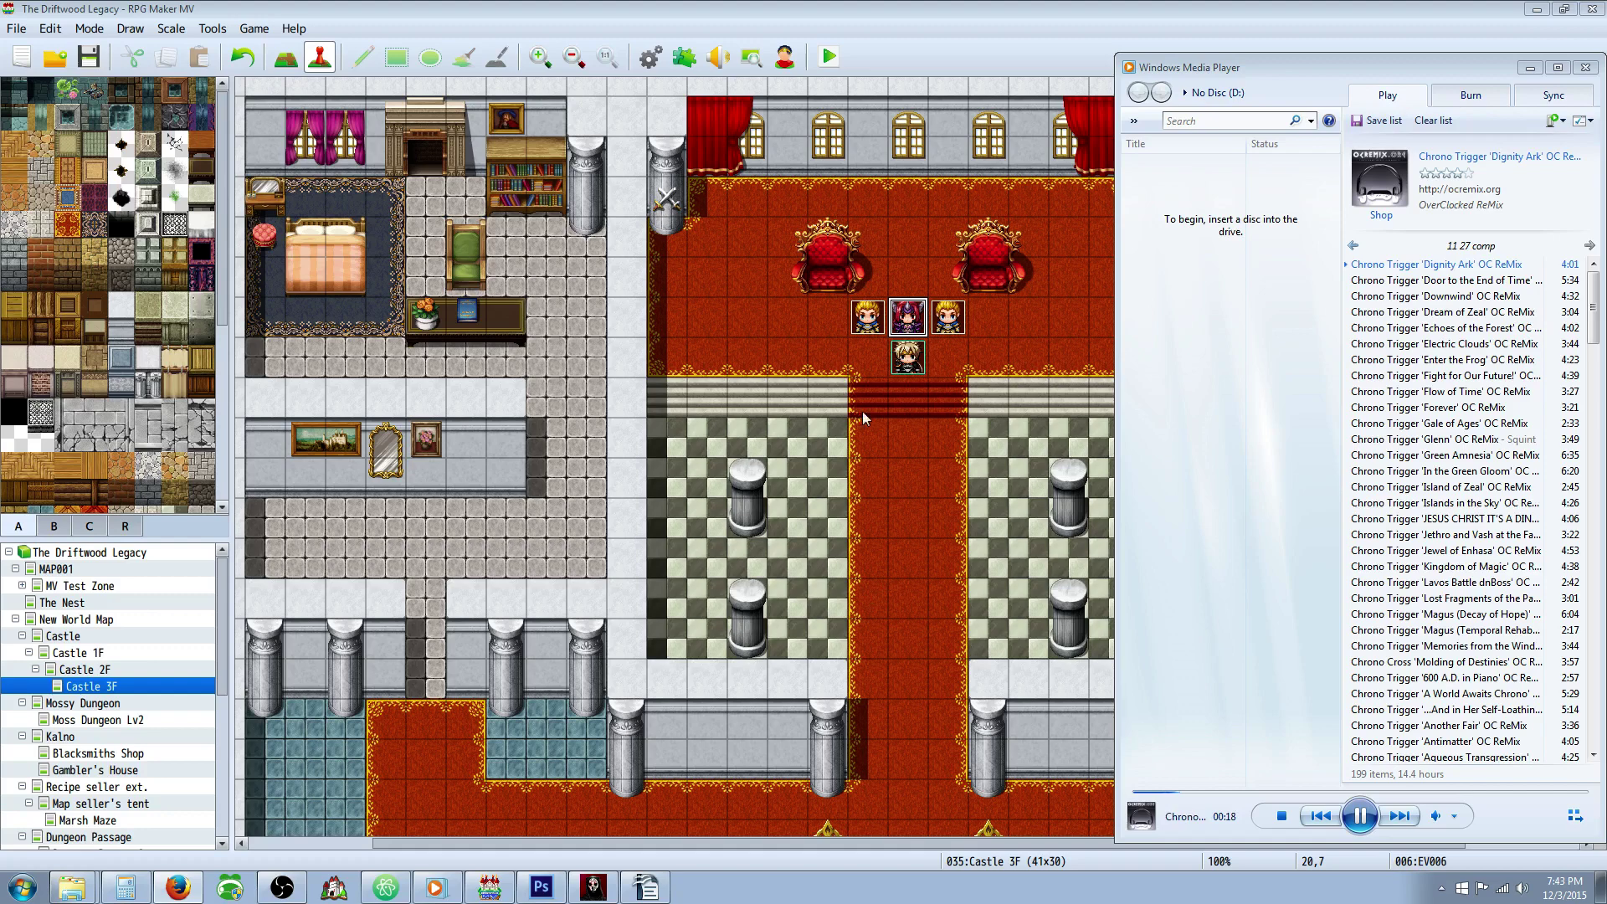
Step: Bring the Castle 3F map editor in front of Windows Media Player
left_click(906, 356)
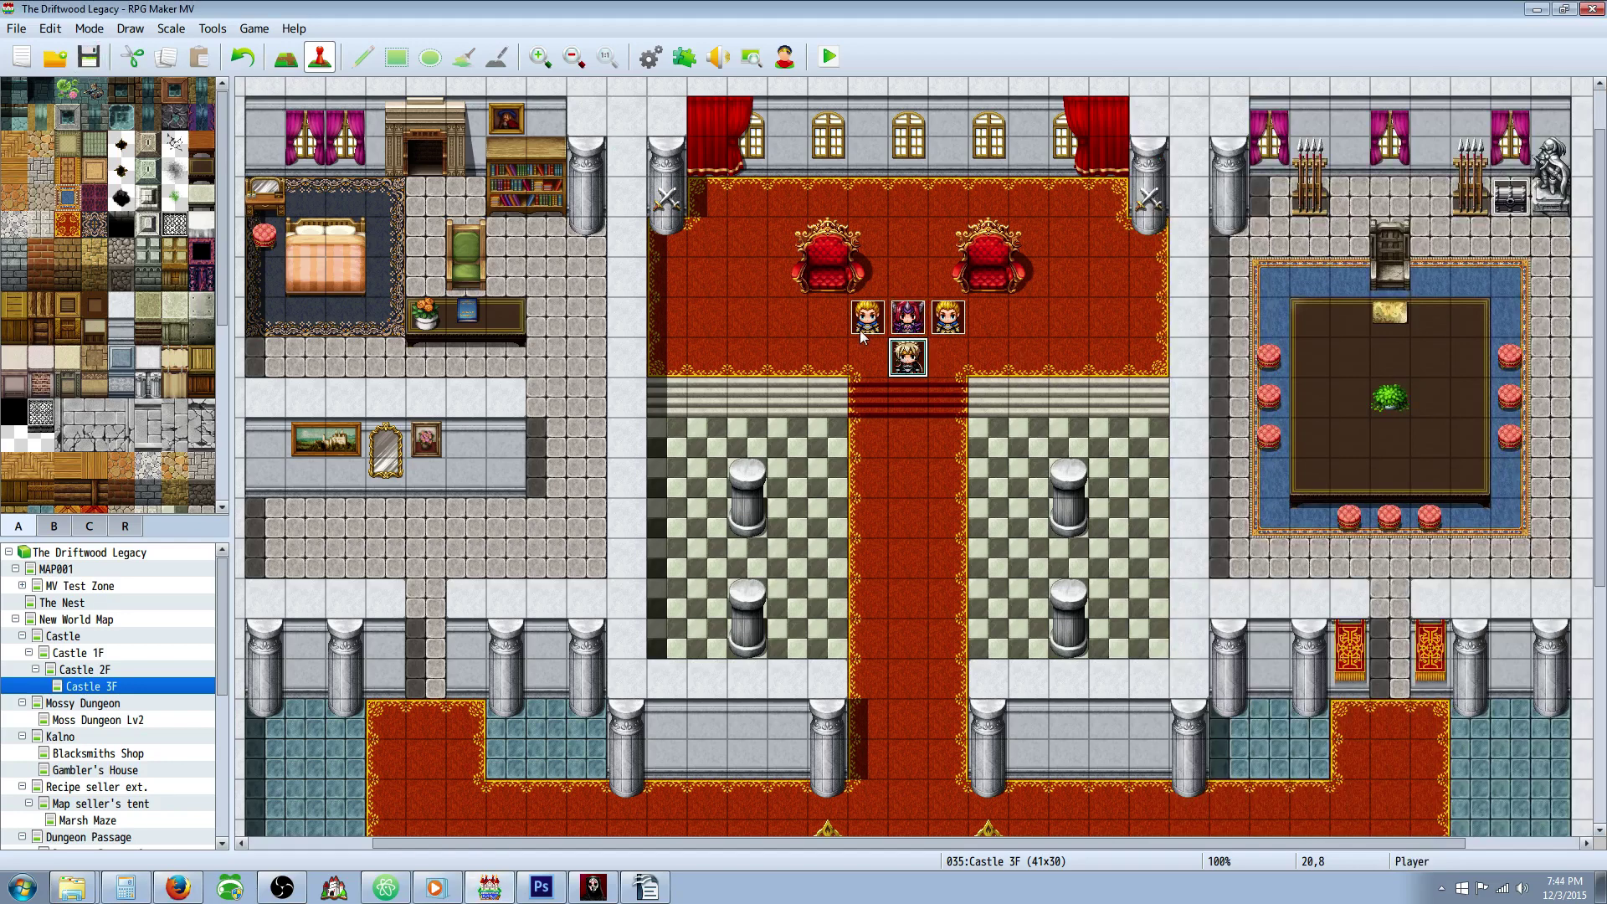
left_click(829, 57)
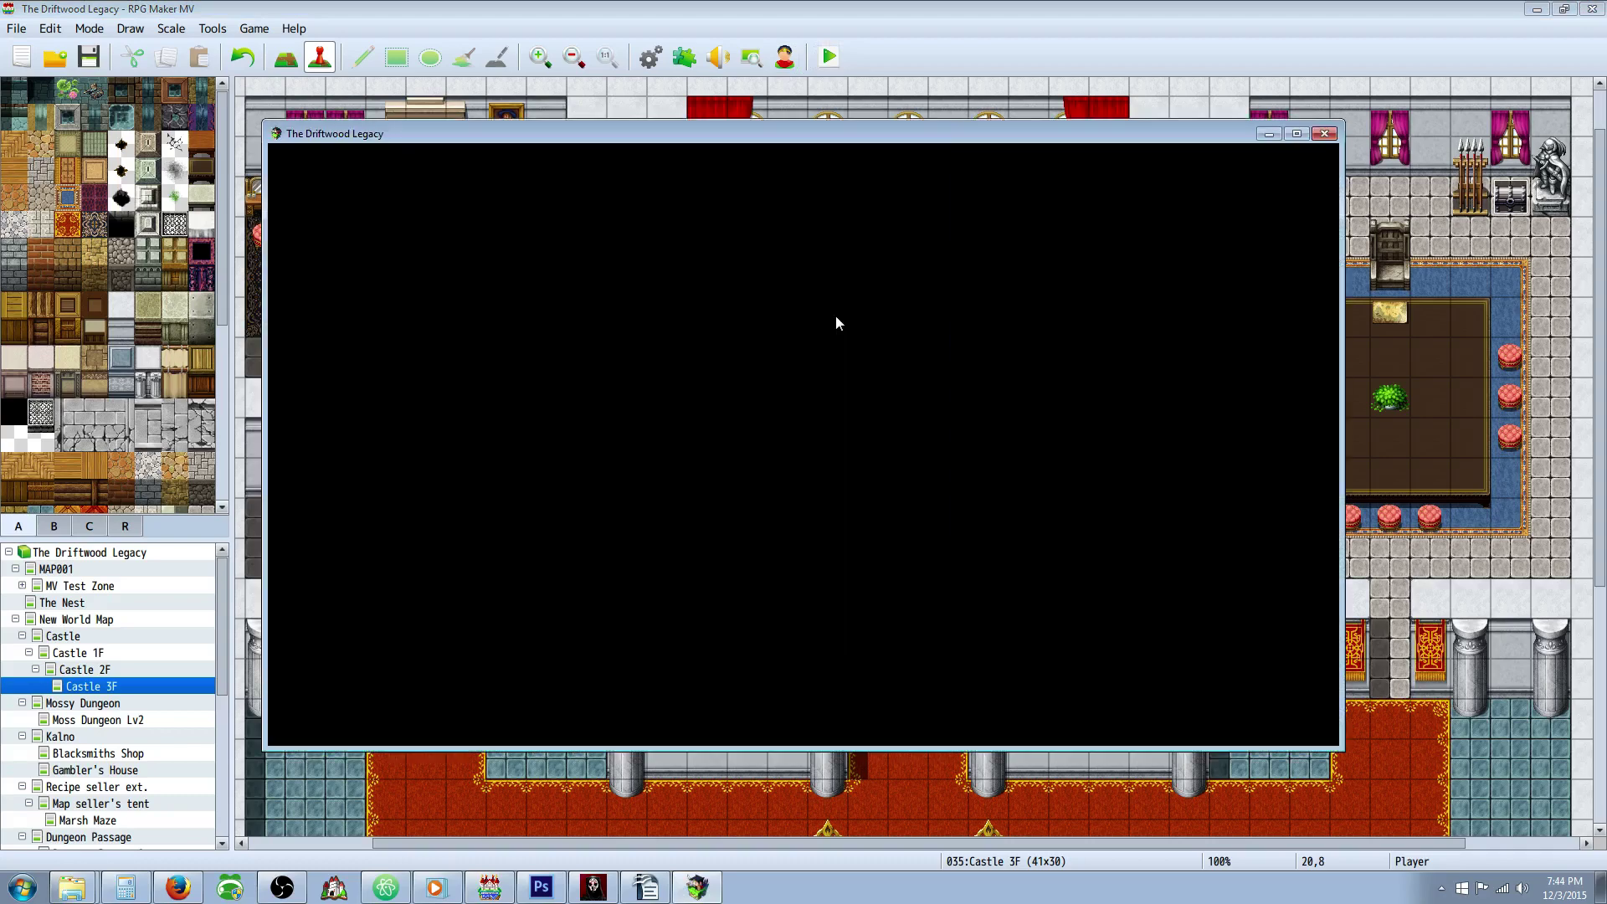
key("Return")
key("Down")
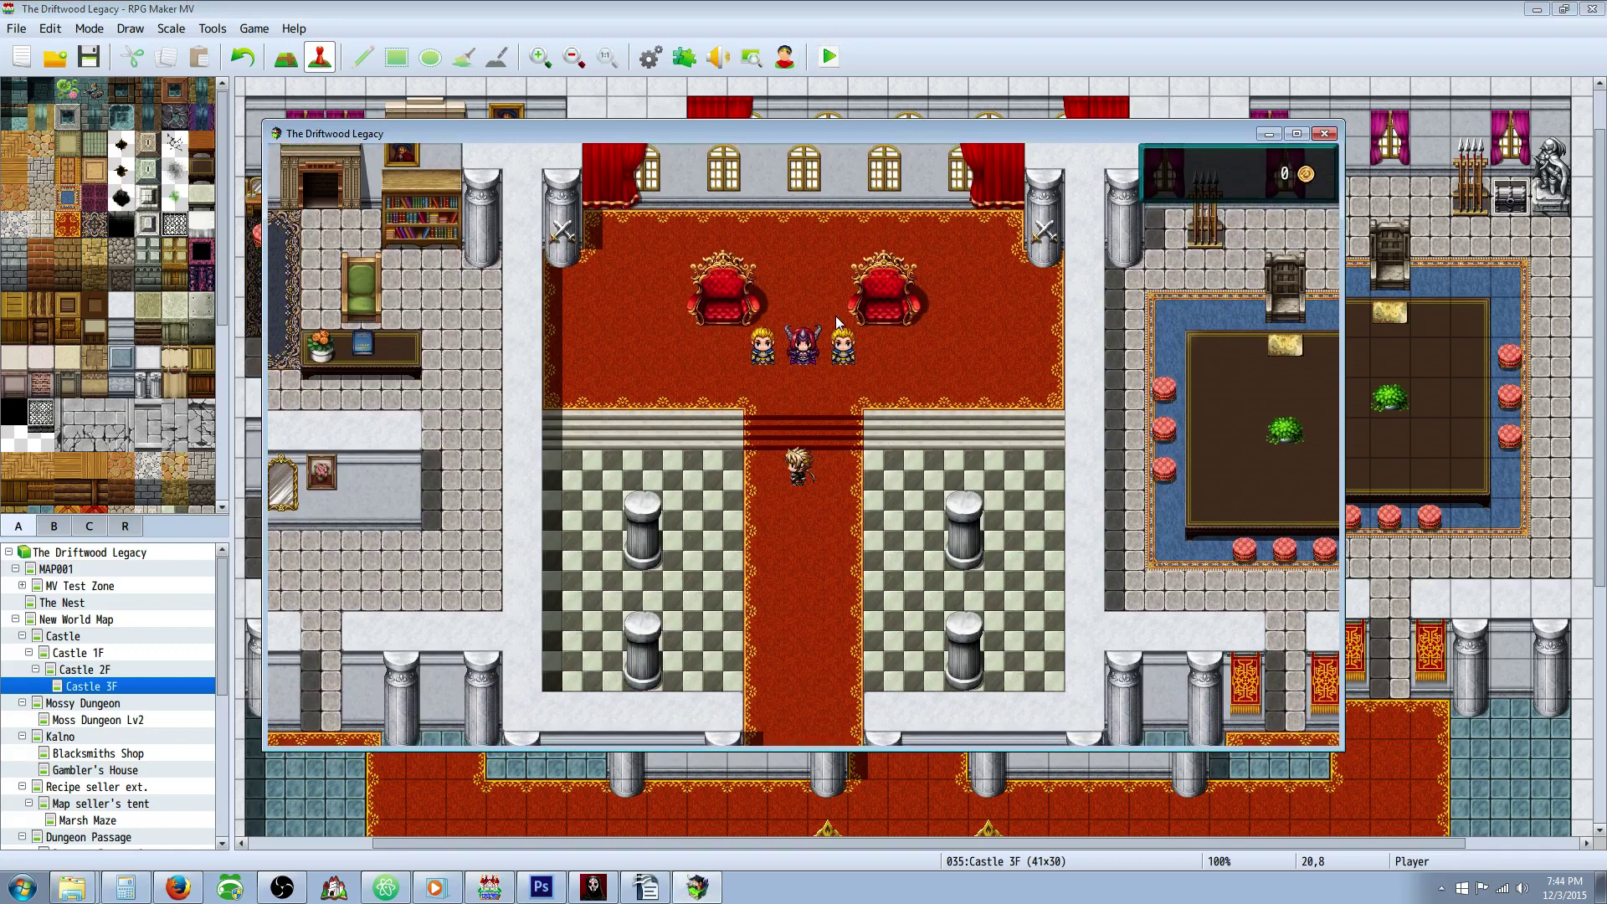
key("Right")
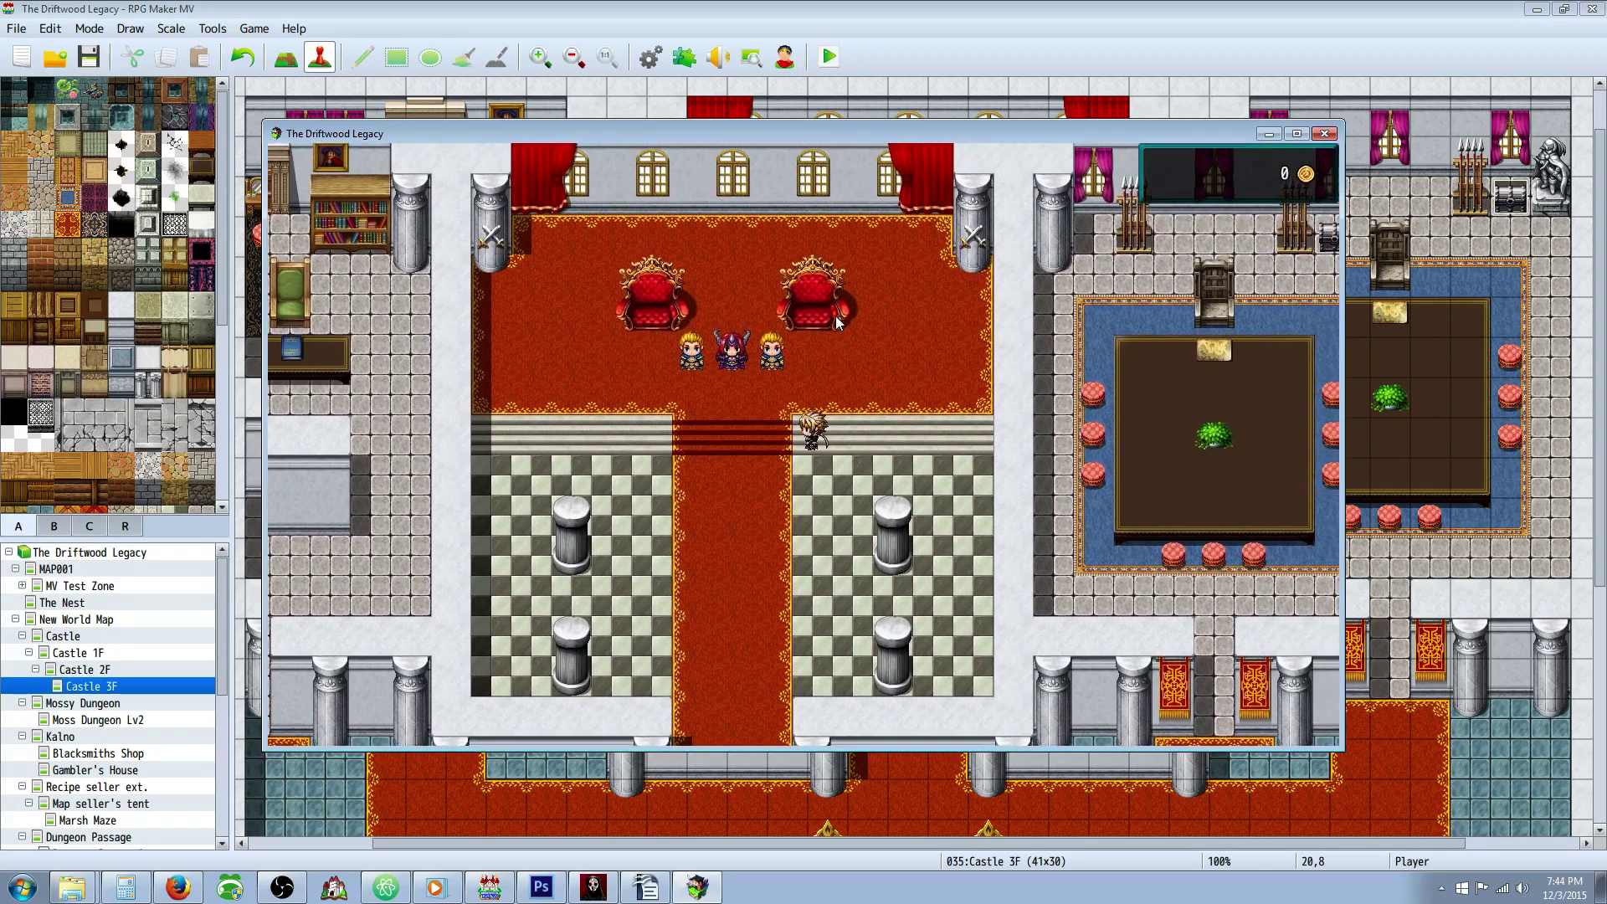
key("Up")
key("Left")
key("Left")
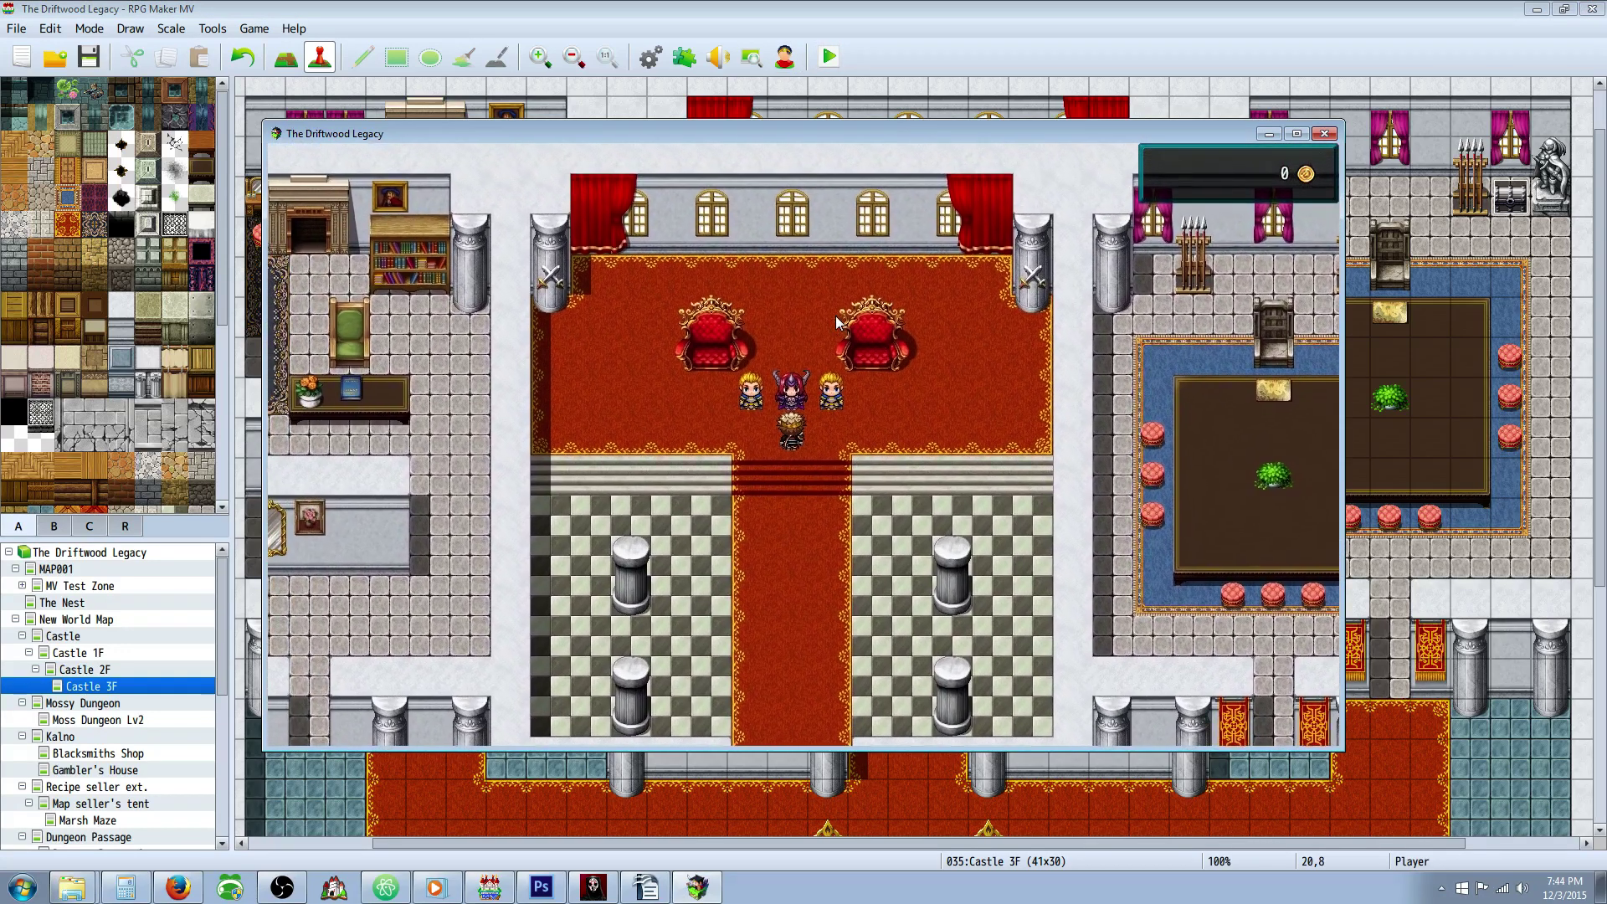
key("Up")
key("Return")
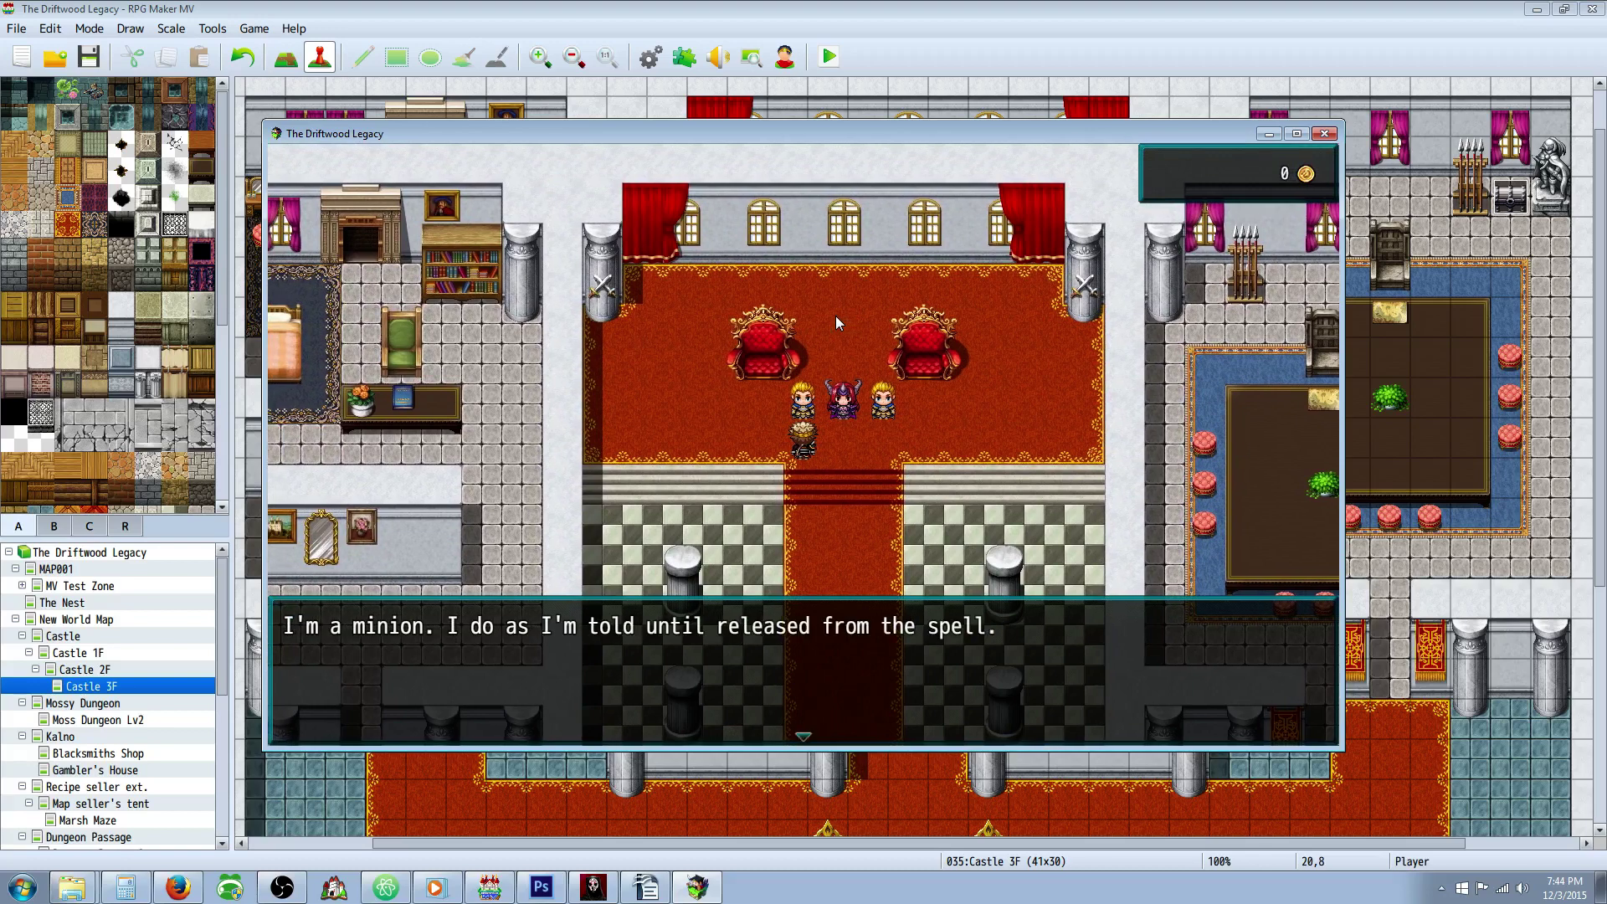
key("Return")
key("Right")
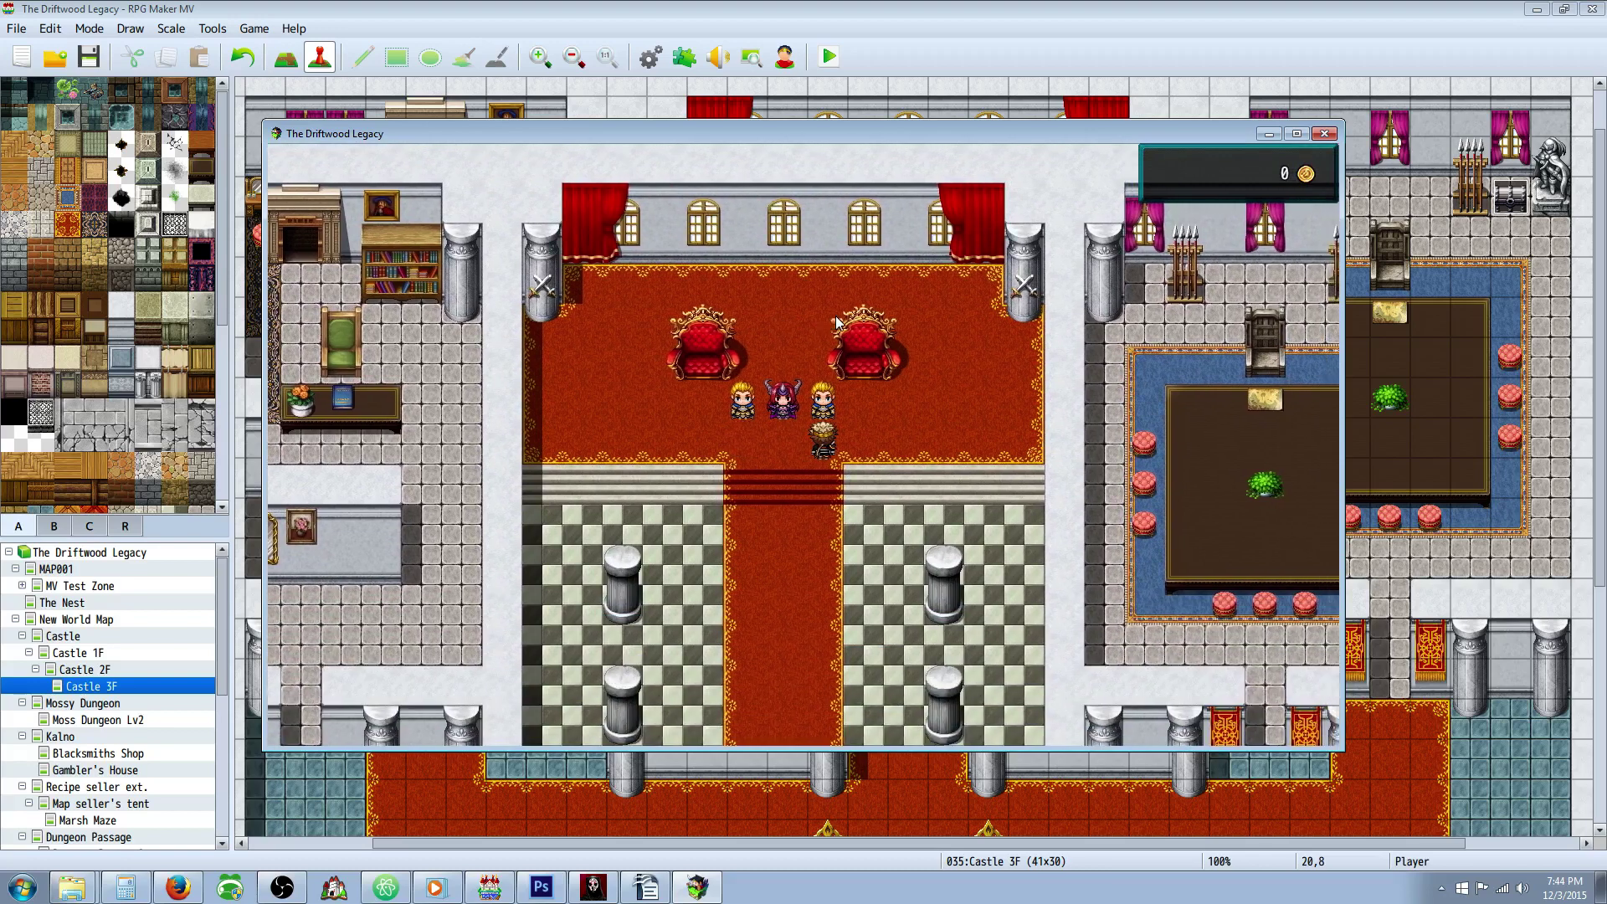
key("Return")
key("Return")
key("Left")
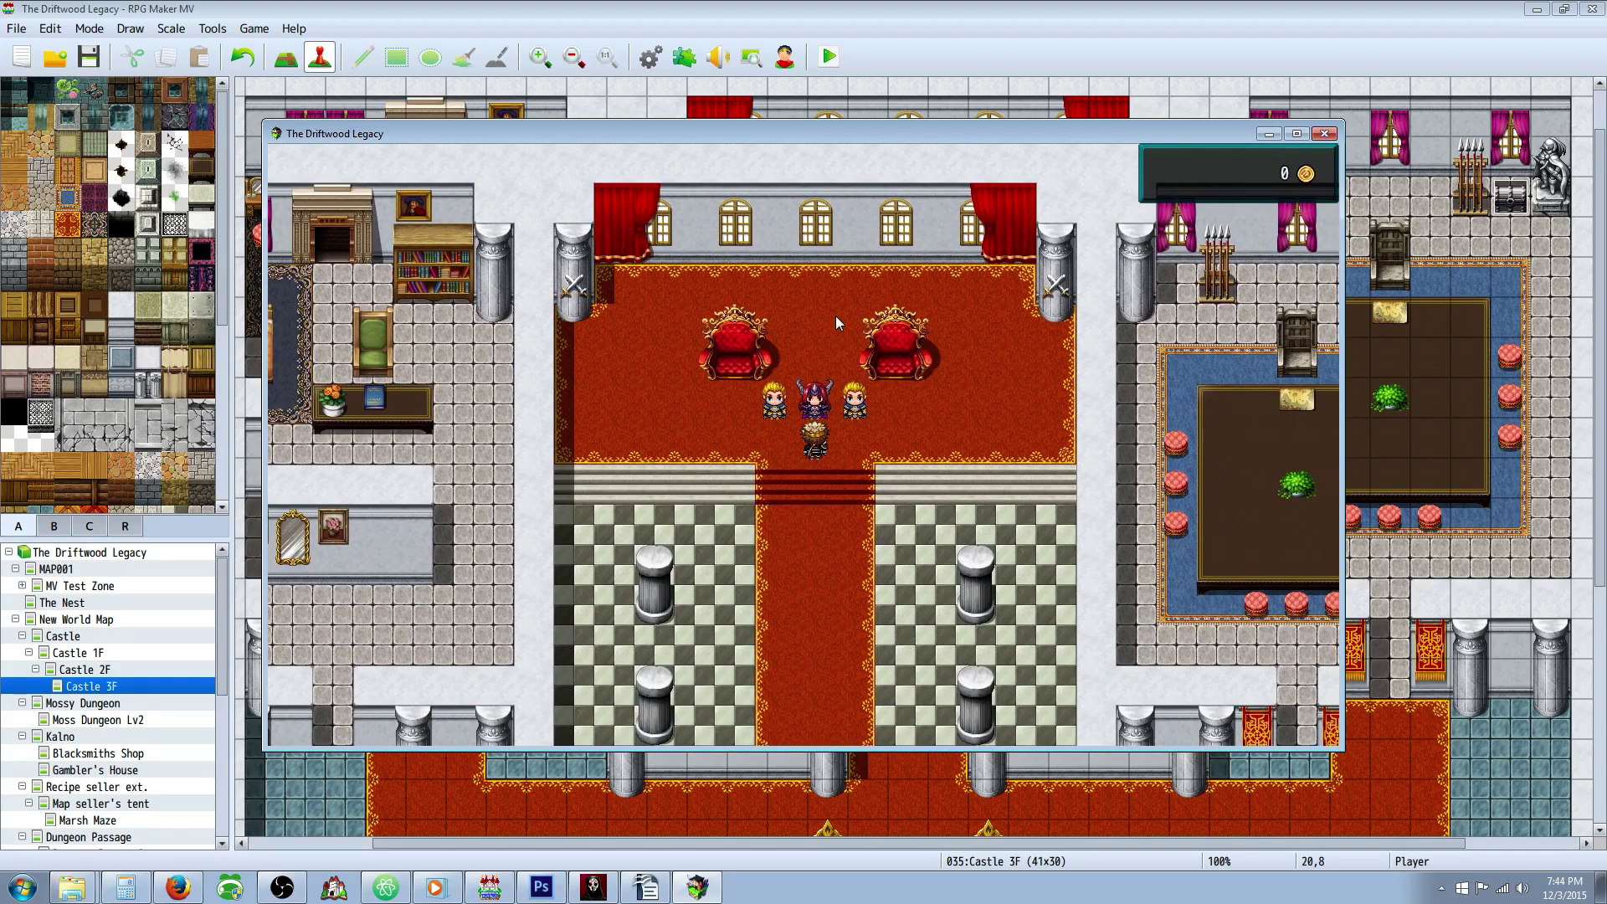
key("Up")
key("Return")
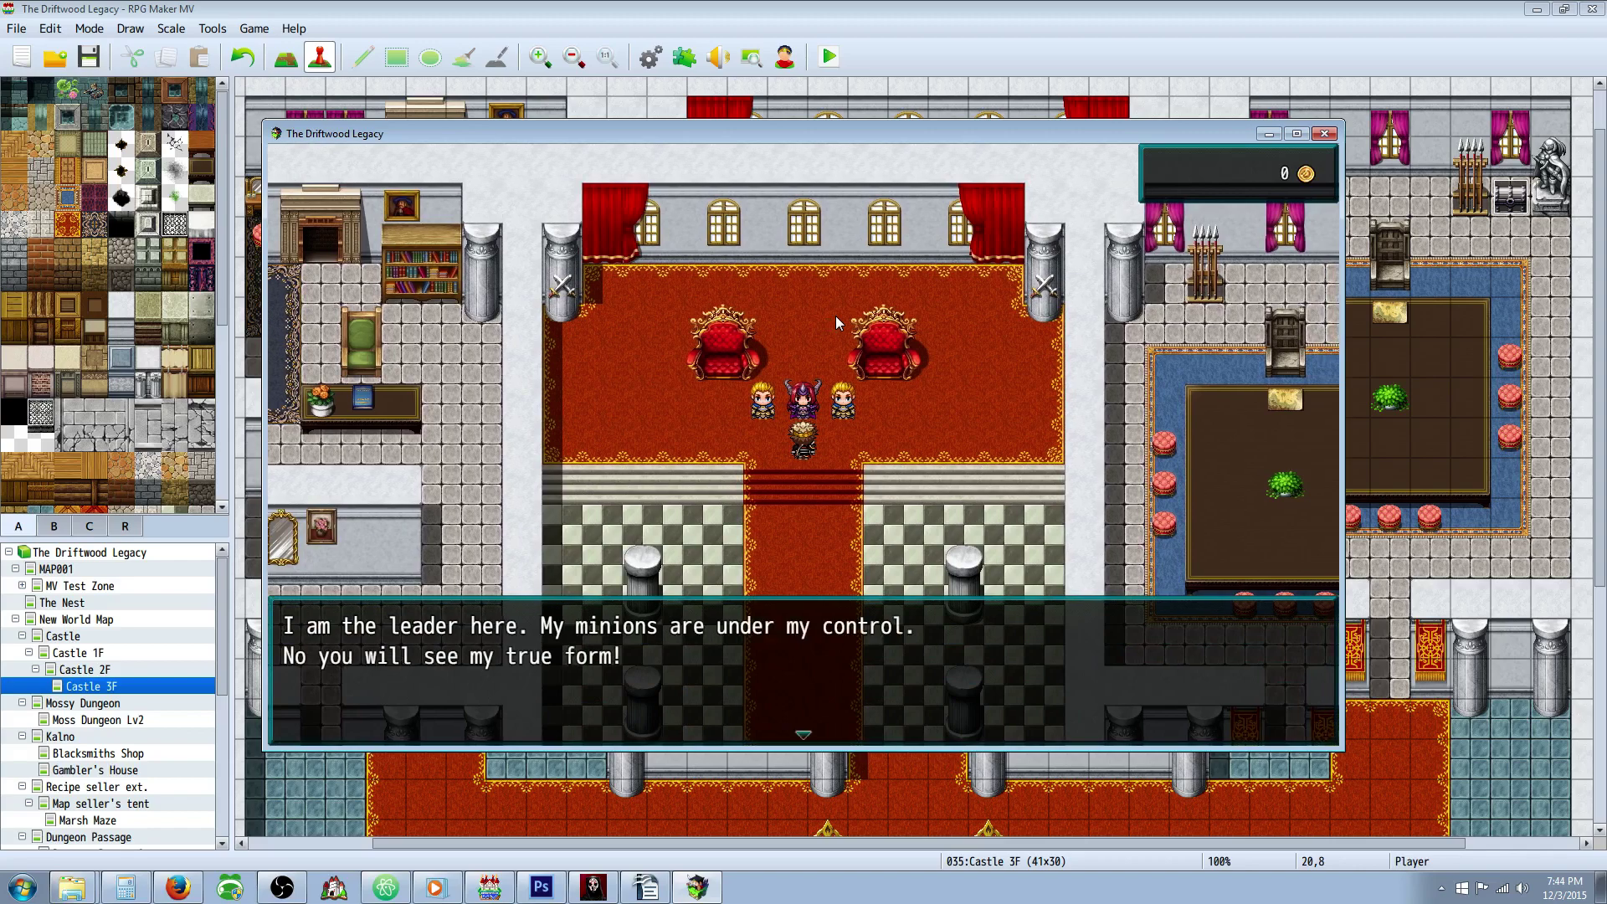
key("Return")
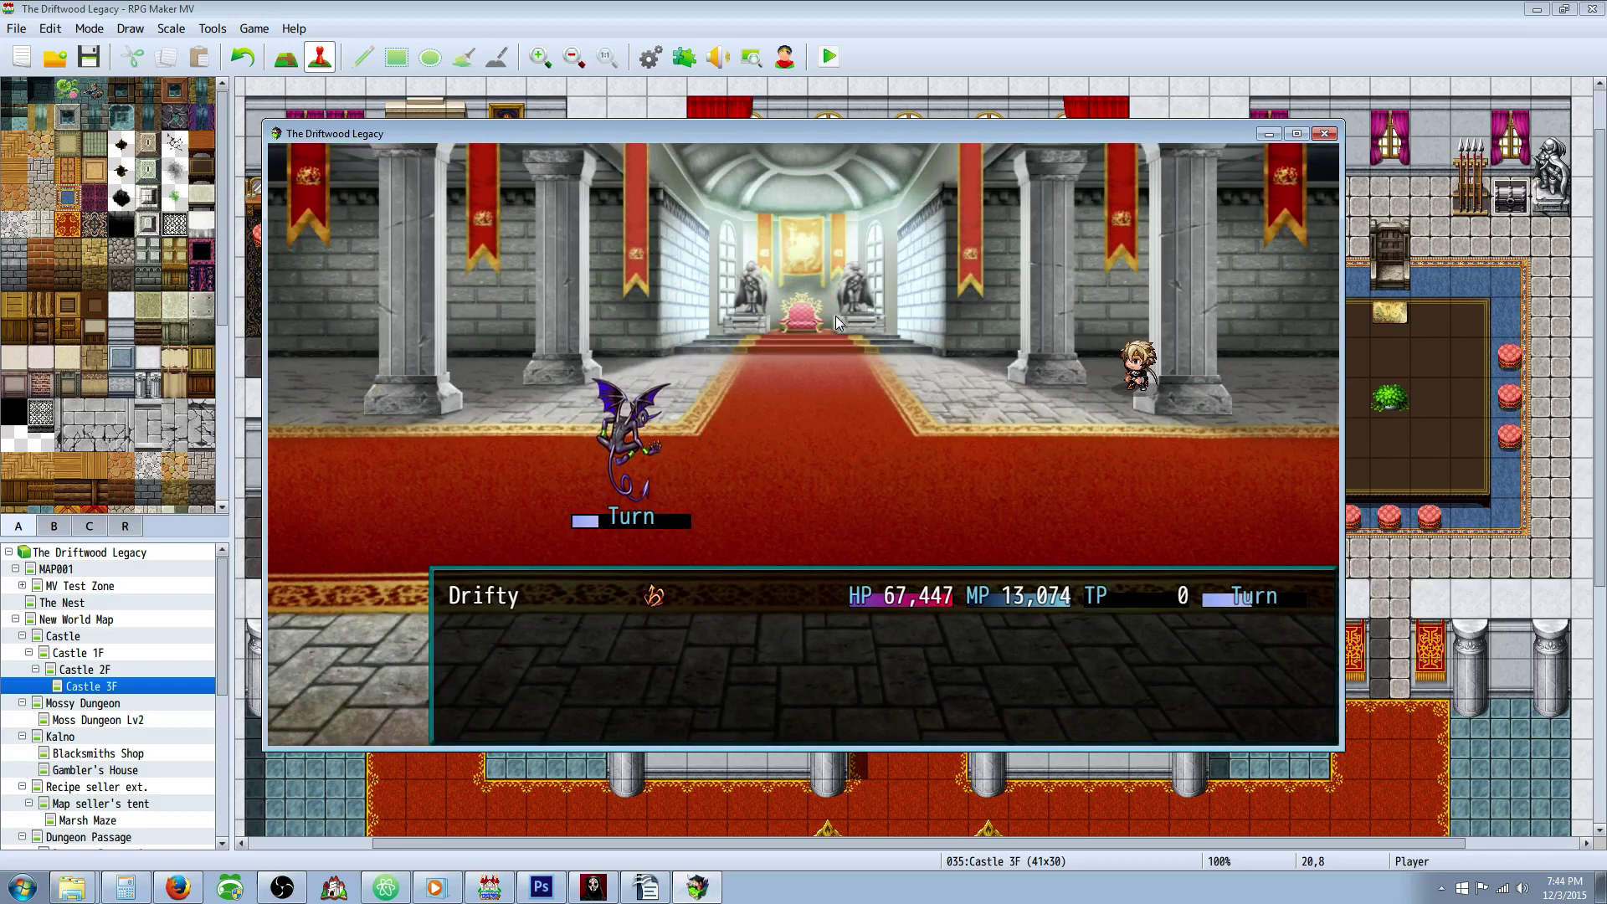
key("Return")
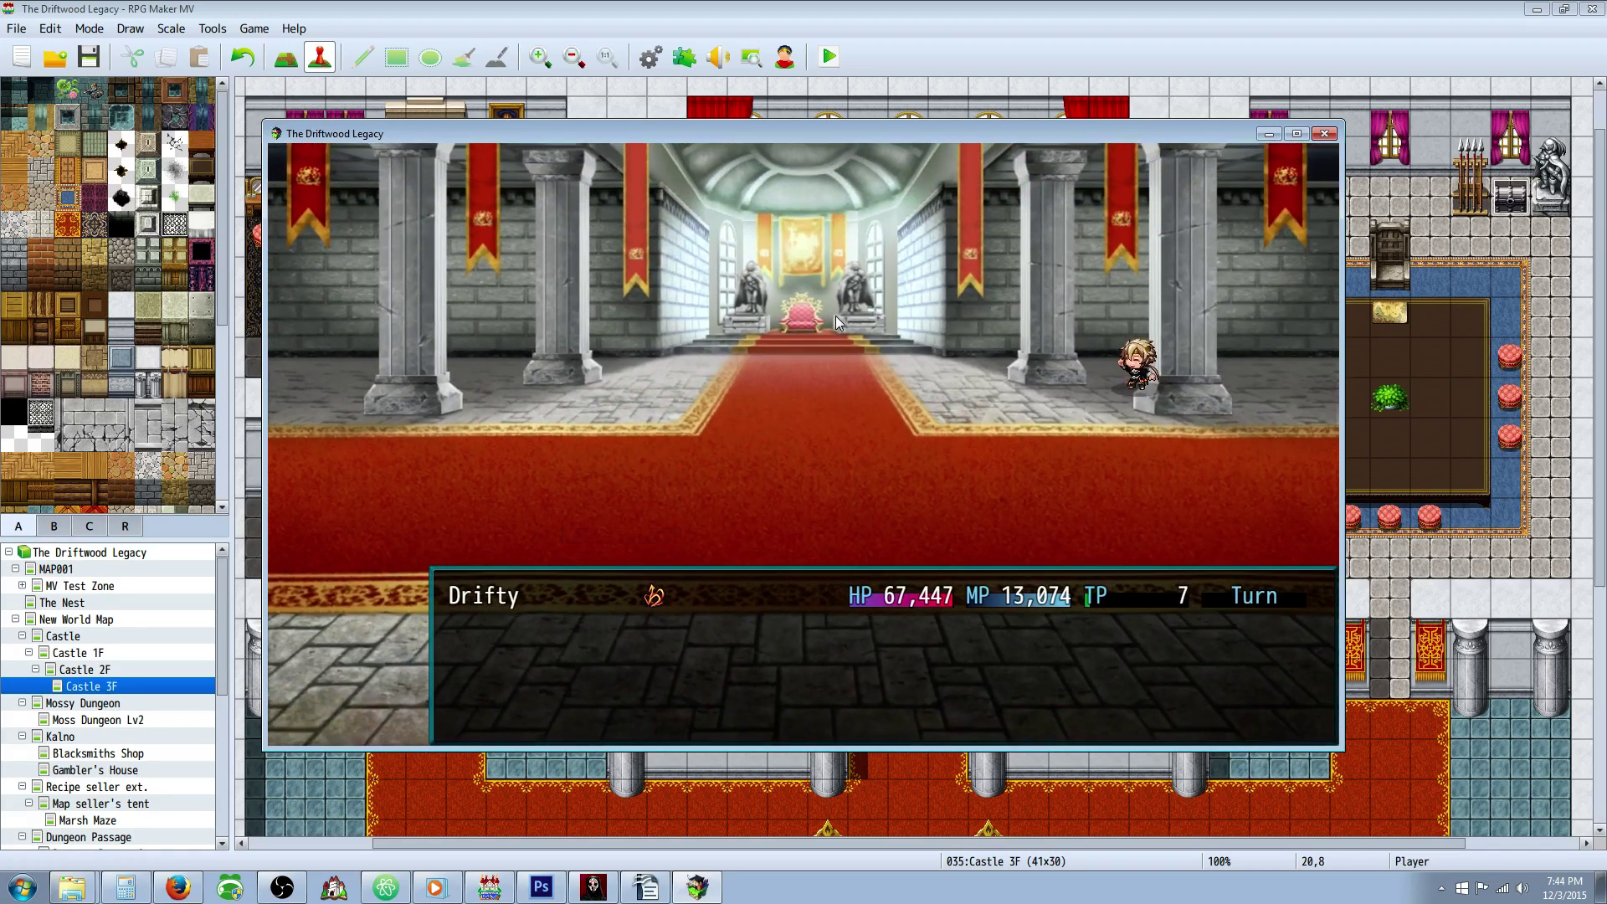
key("Return")
key("Return")
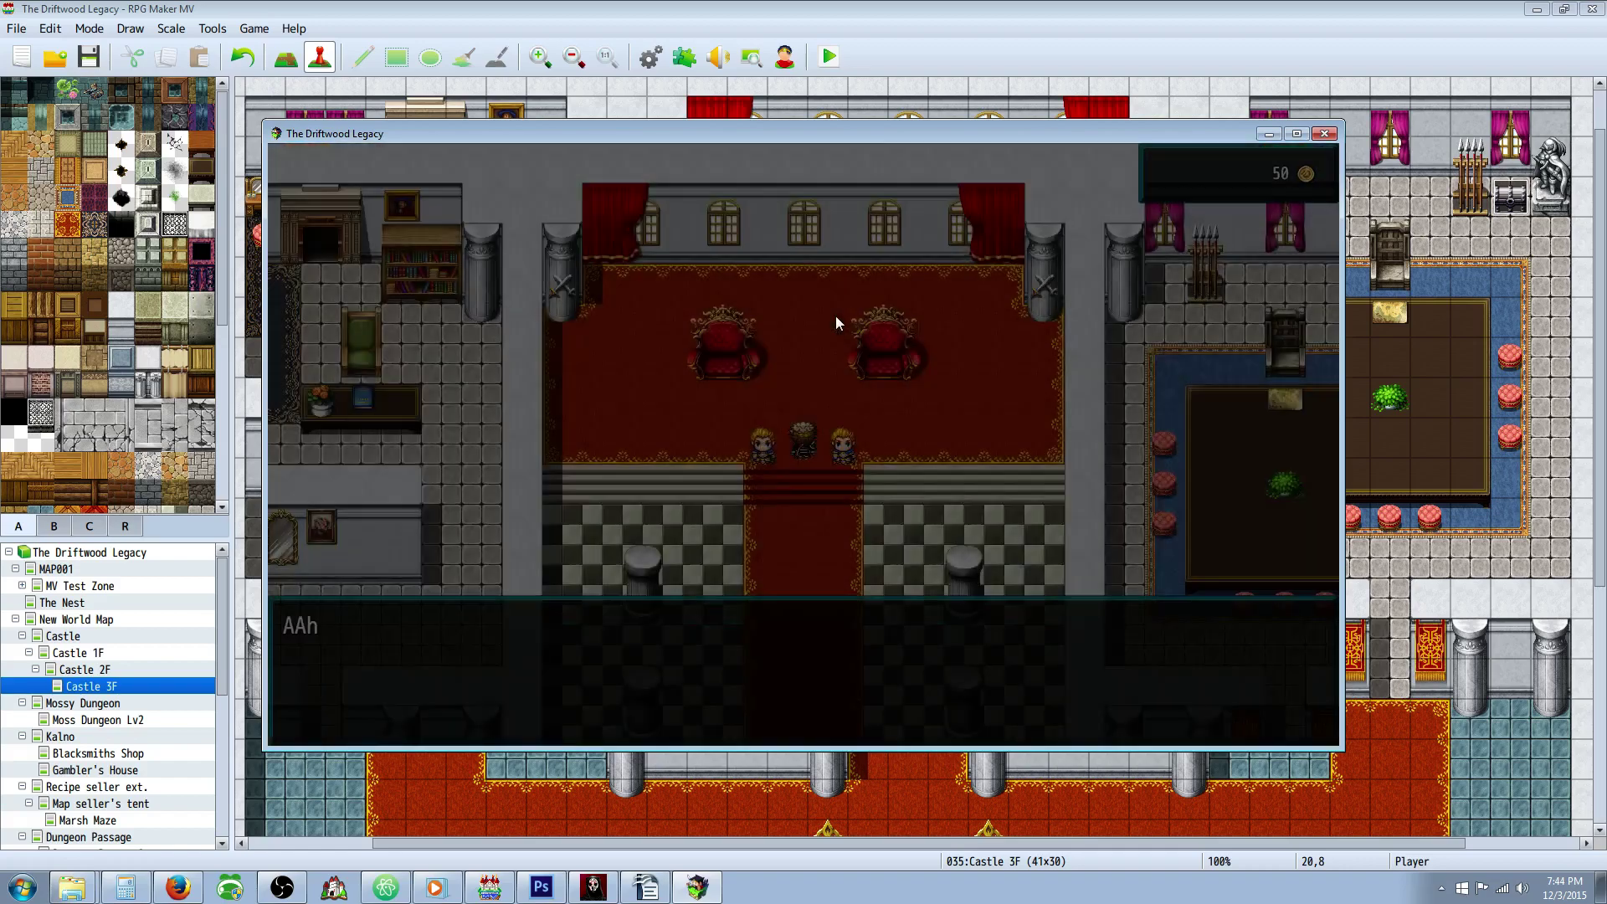
key("Return")
key("Down")
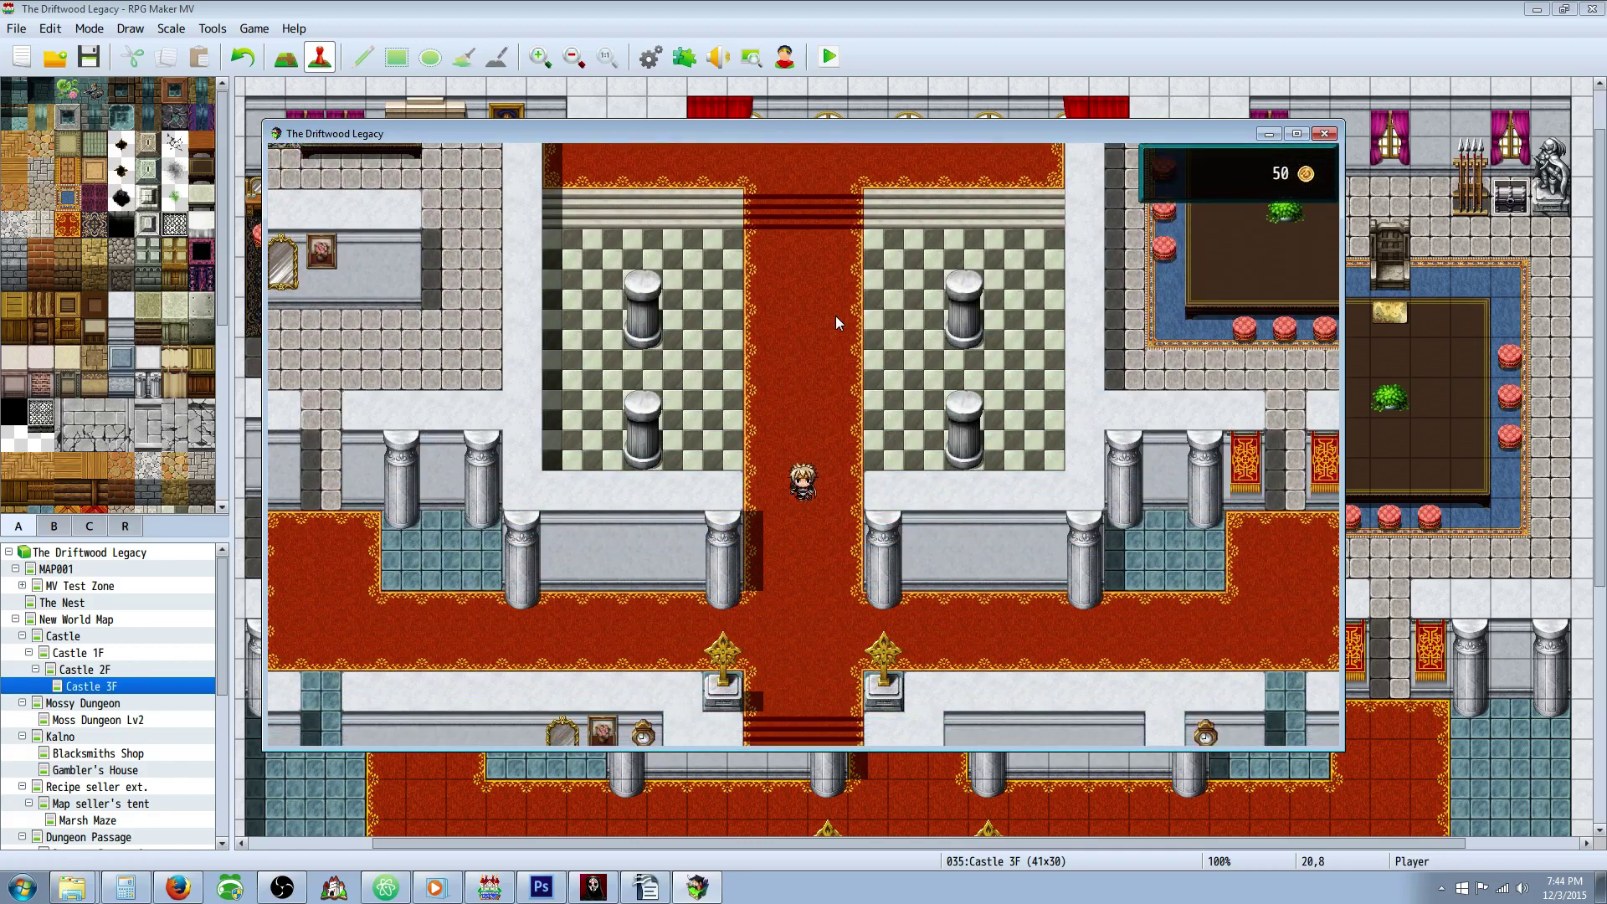
key("Down")
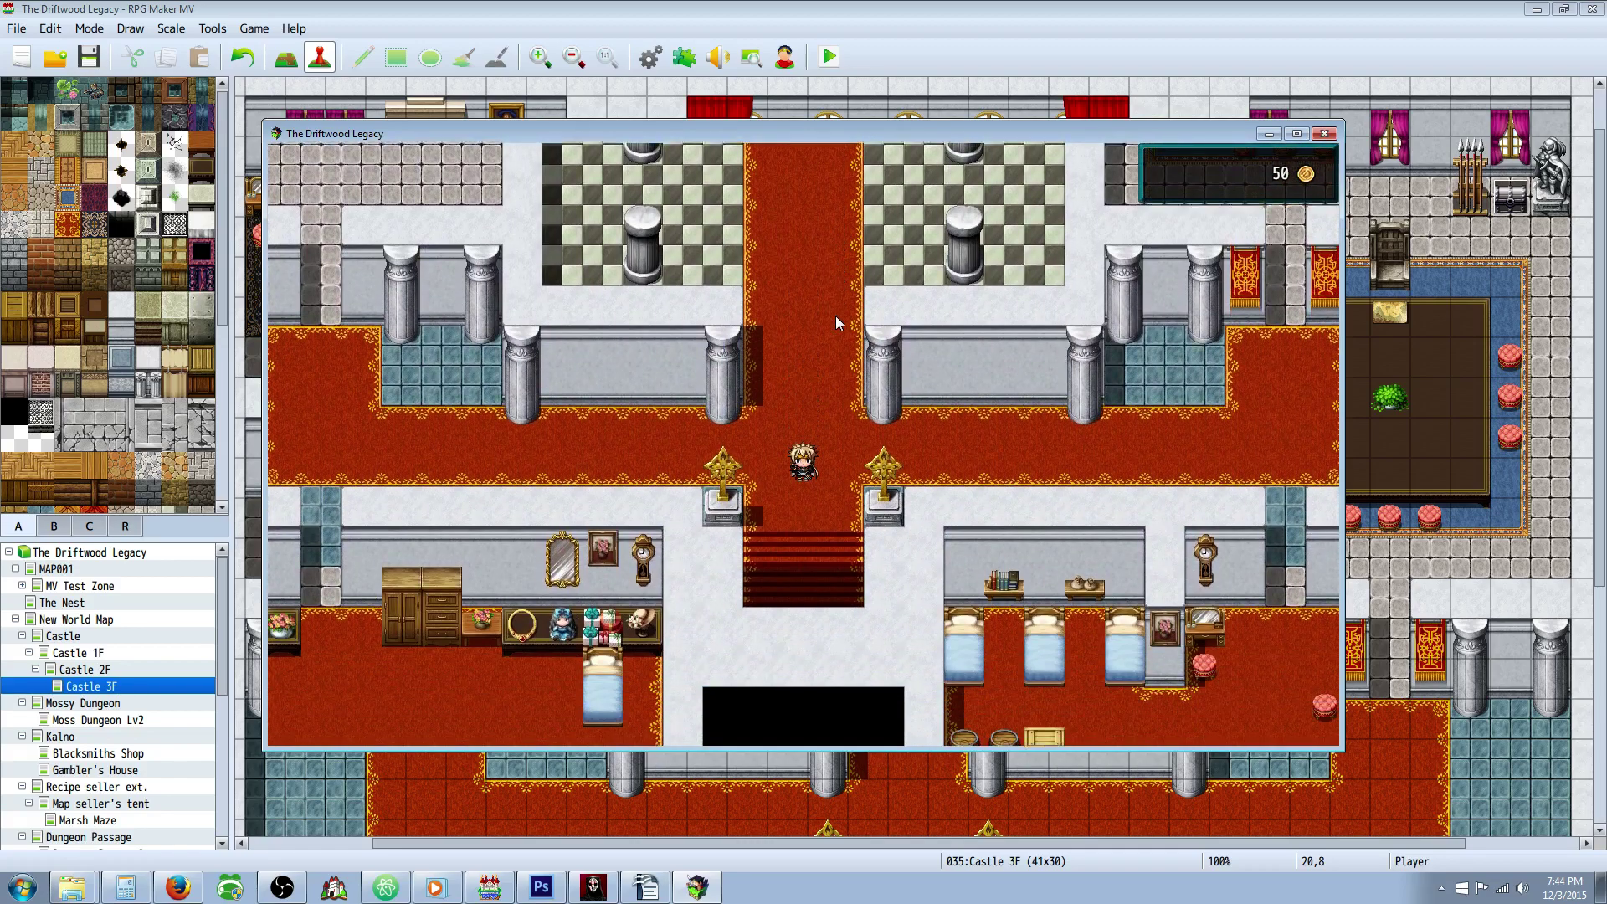
key("Down")
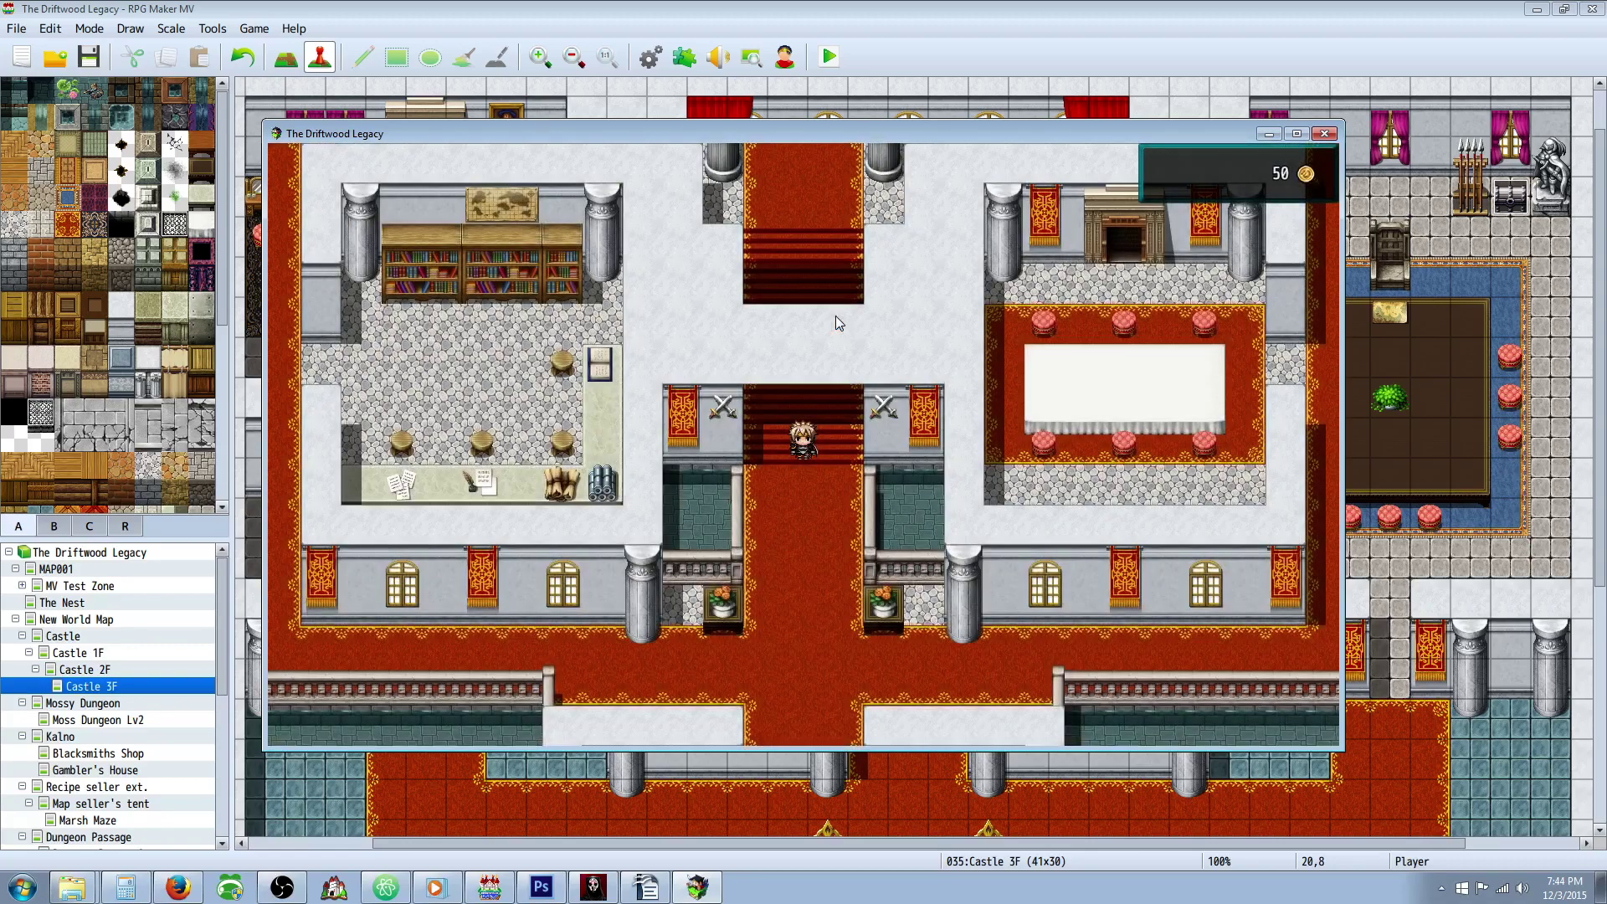
left_click(1322, 135)
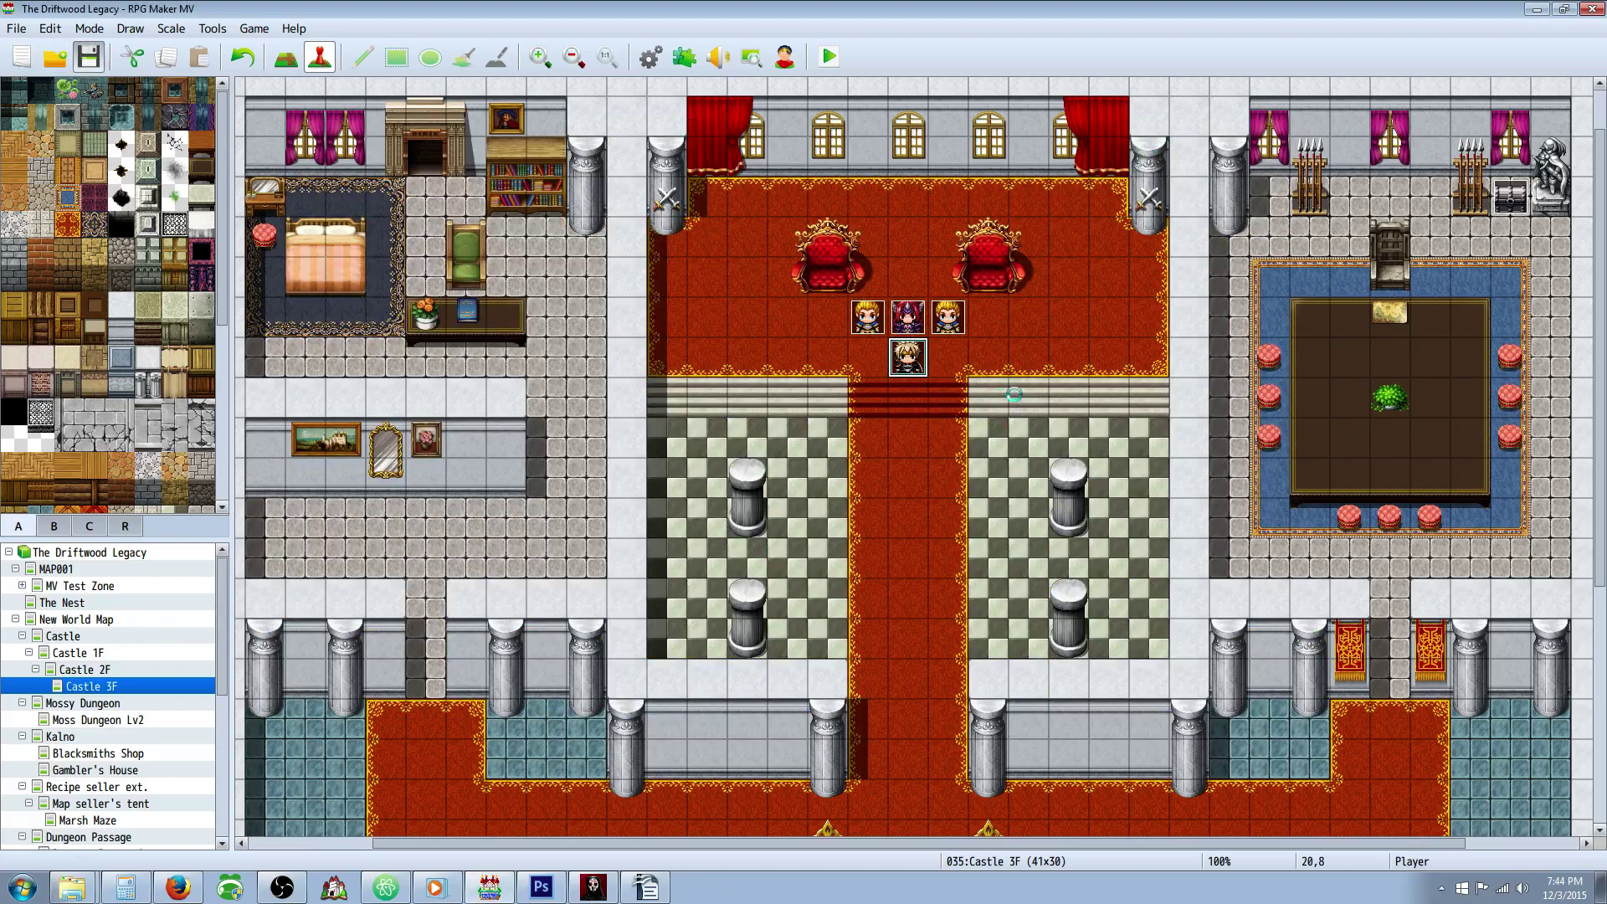
Step: Open the leader event EV006 and glance at its Boss Killed page 2
right_click(906, 325)
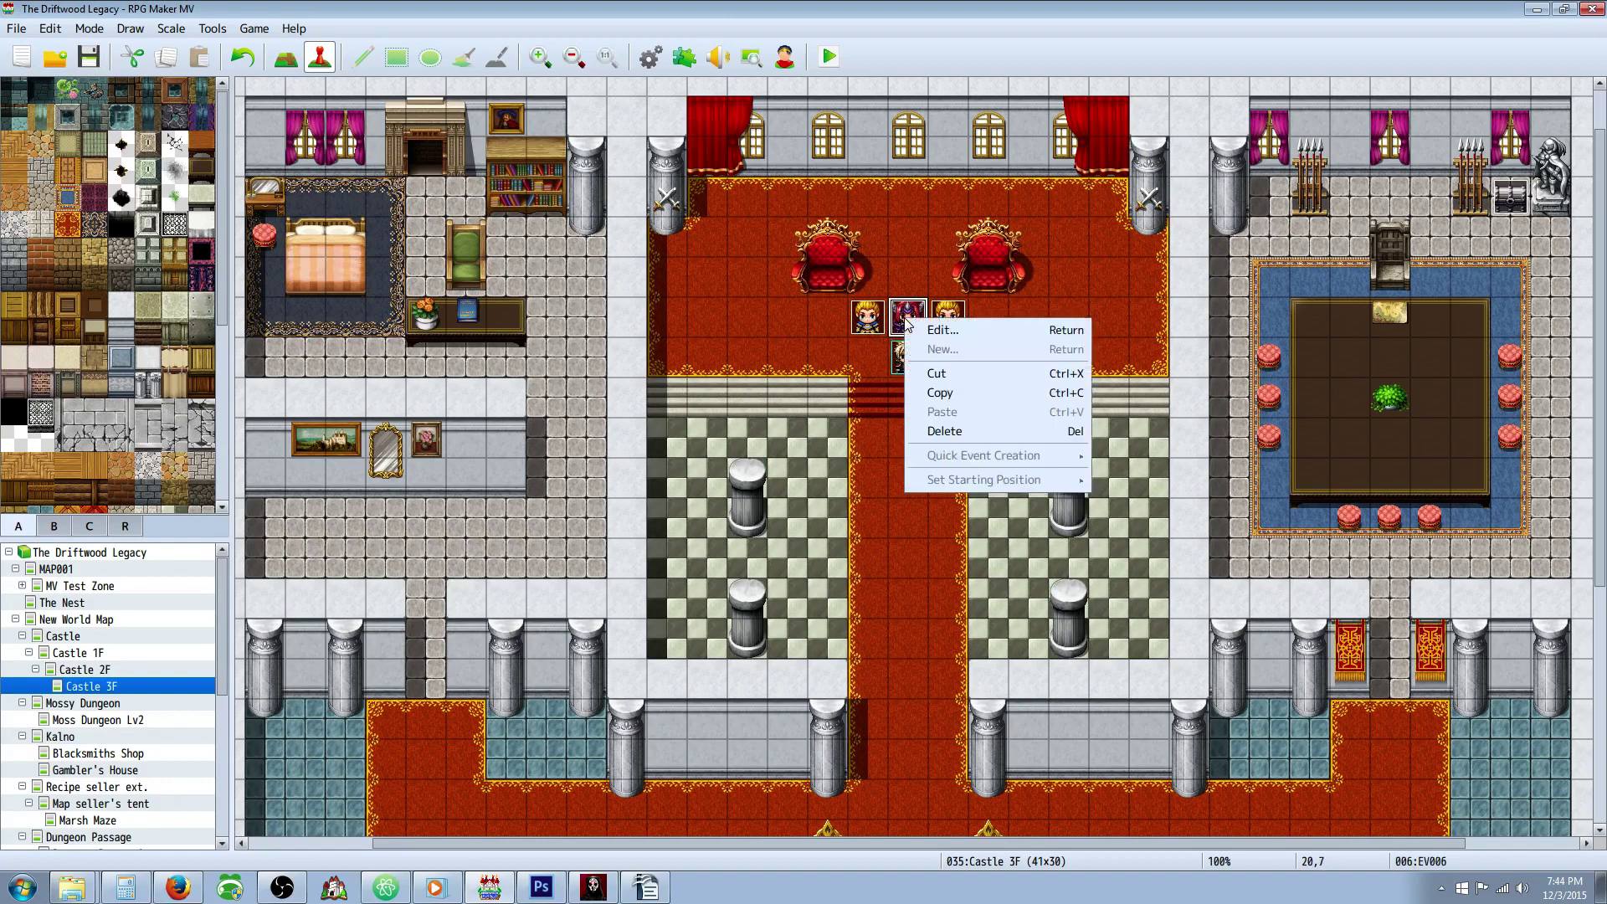
left_click(925, 331)
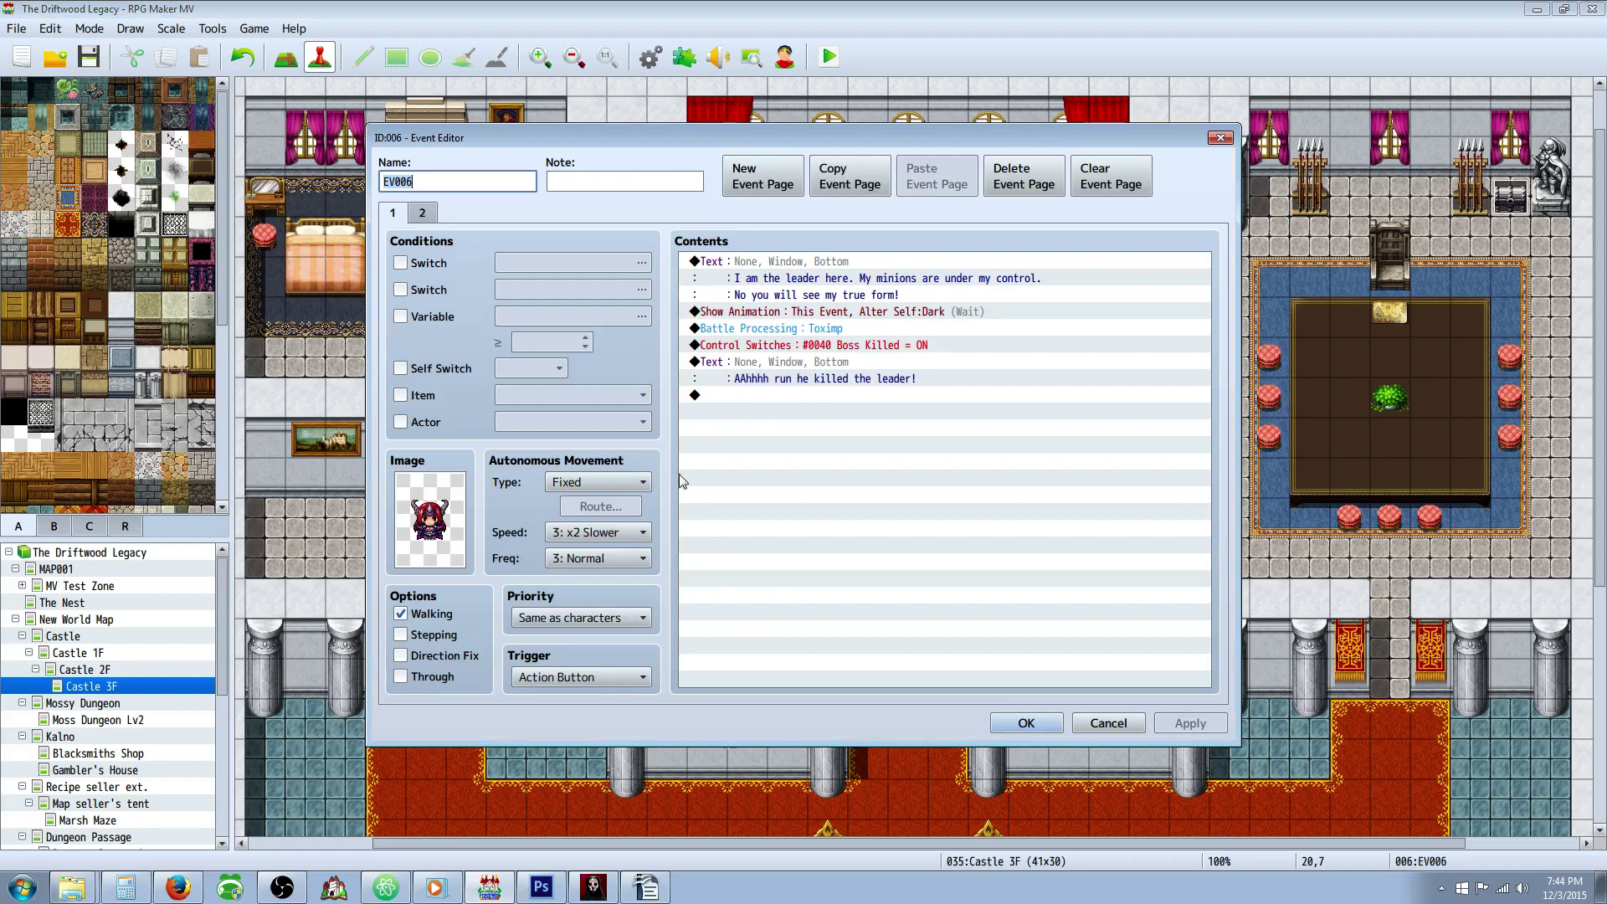
left_click(429, 216)
left_click(395, 214)
Step: Review page 1's dialogue, Show Animation, Battle Processing: Toximp and Boss Killed ON commands
left_click(789, 276)
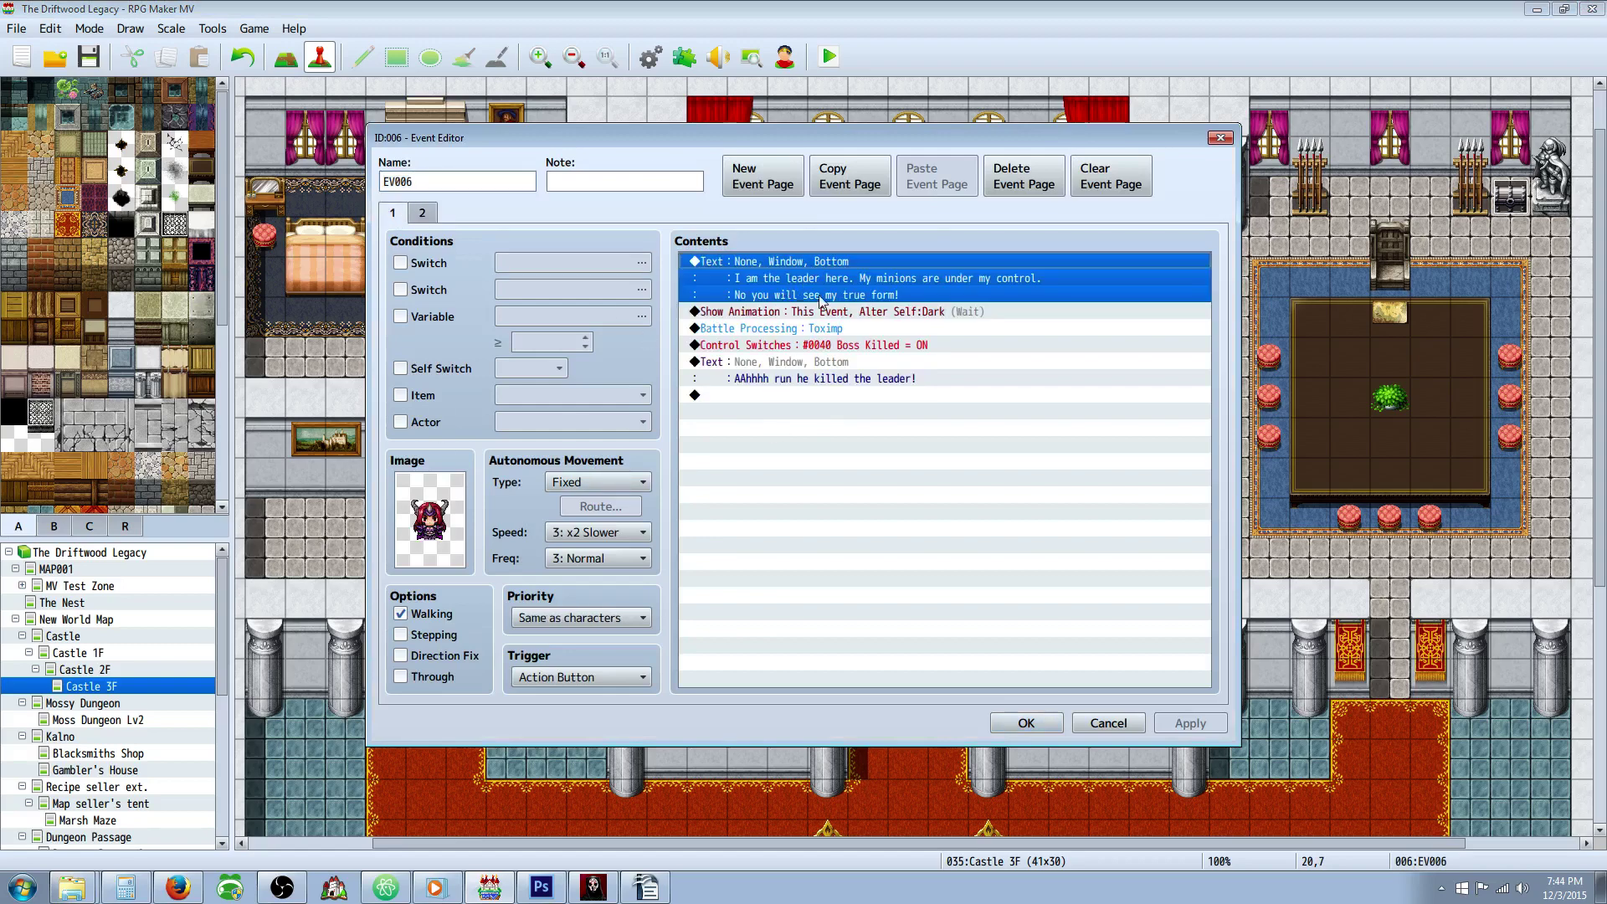
left_click(811, 313)
left_click(795, 331)
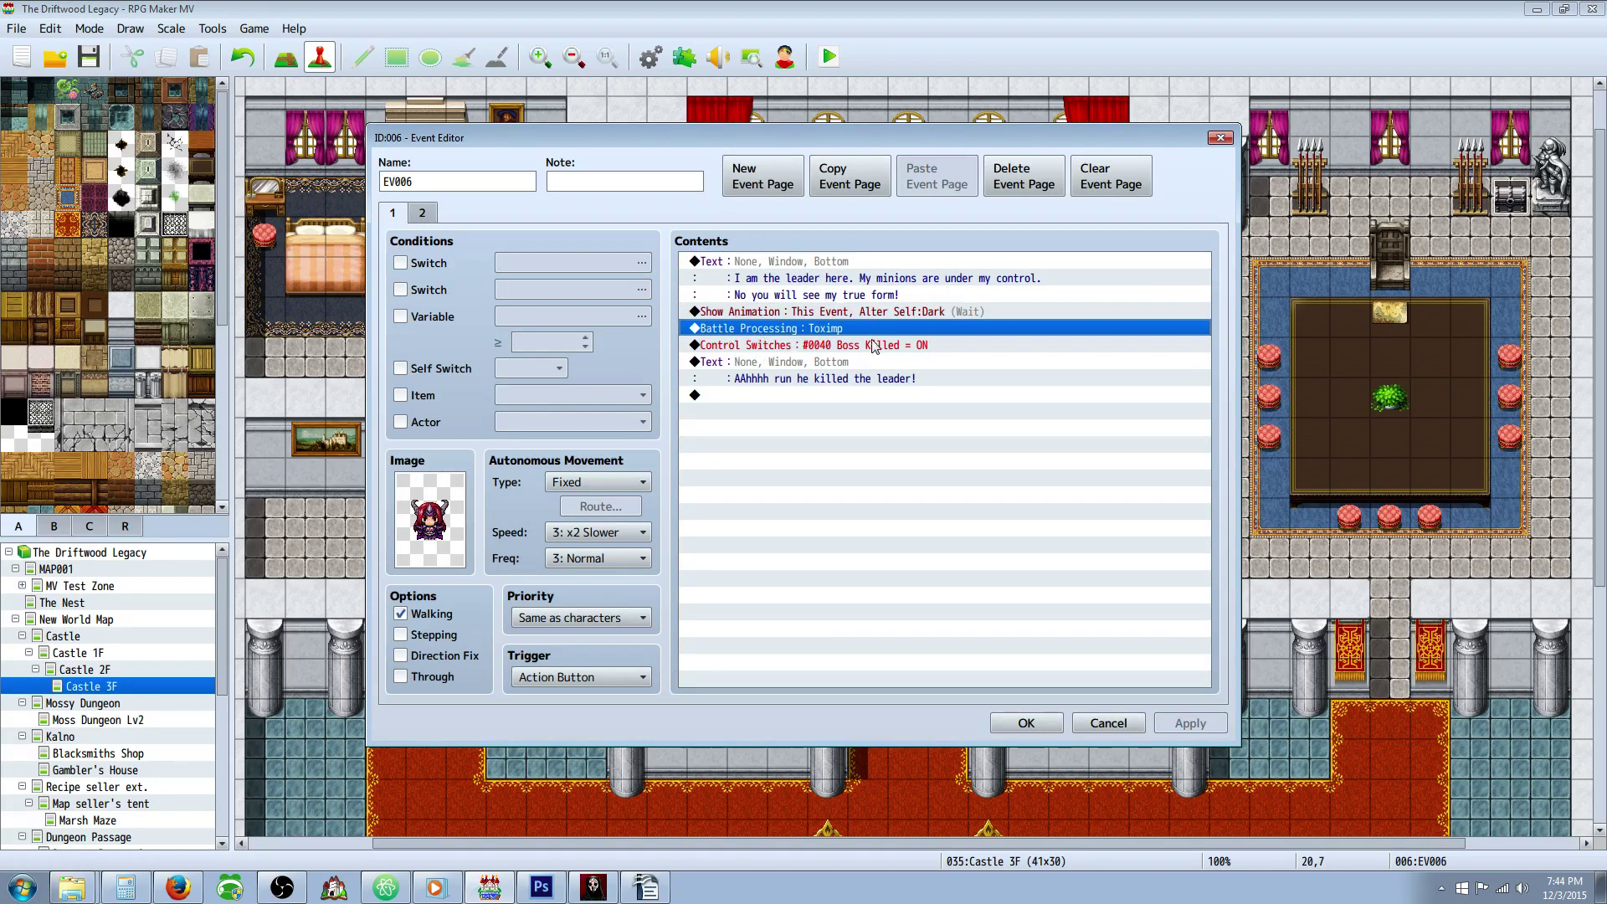
left_click(796, 345)
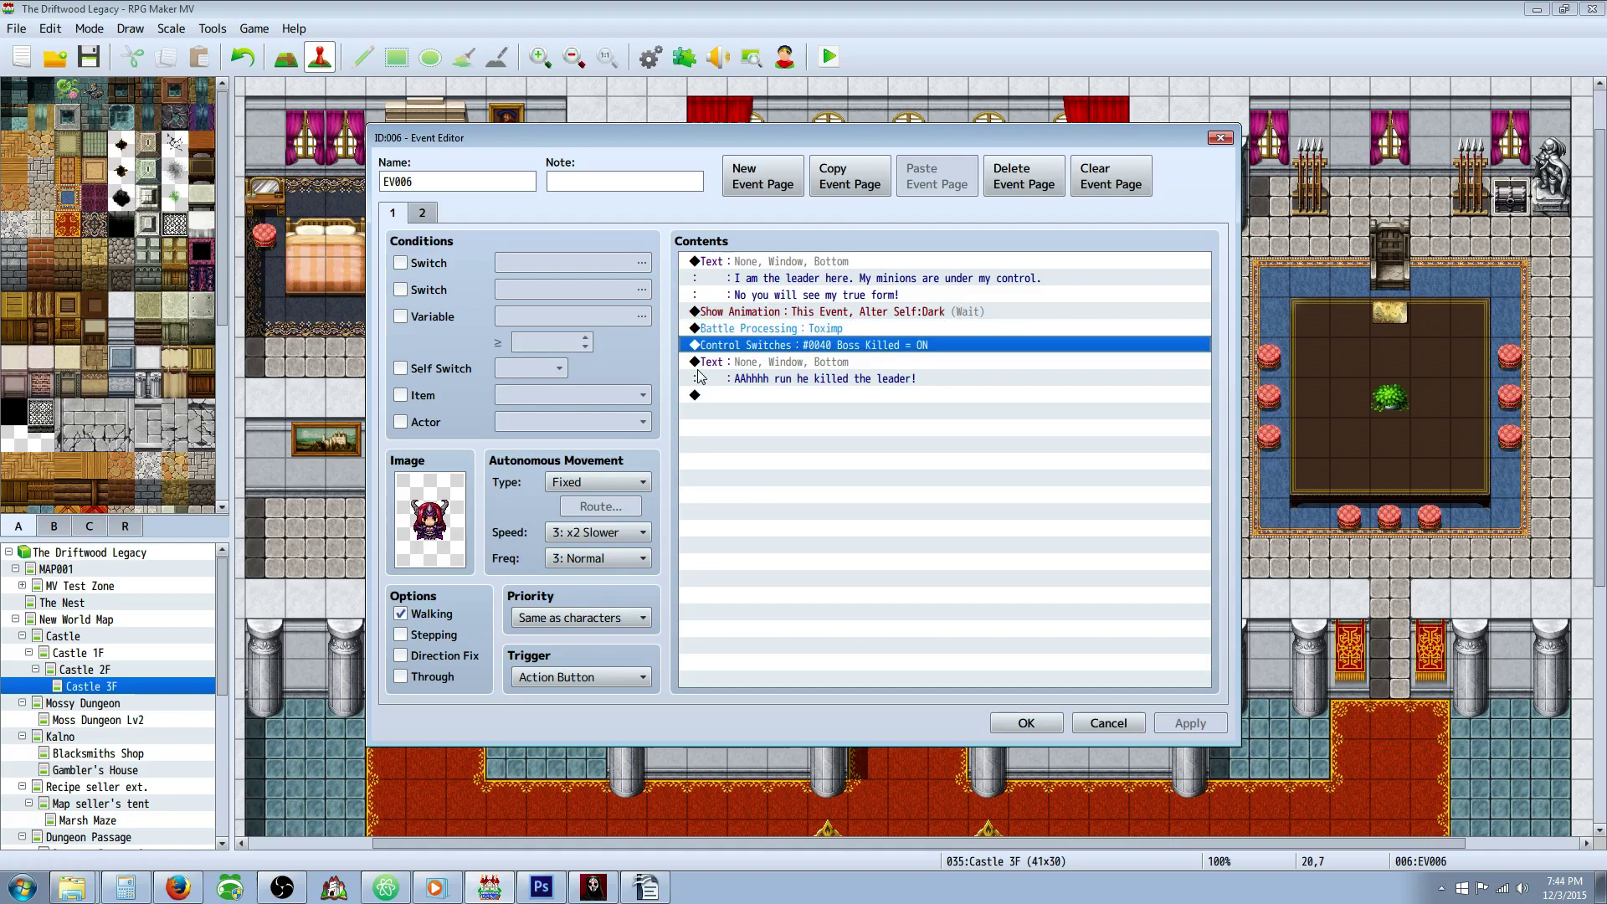
left_click(780, 391)
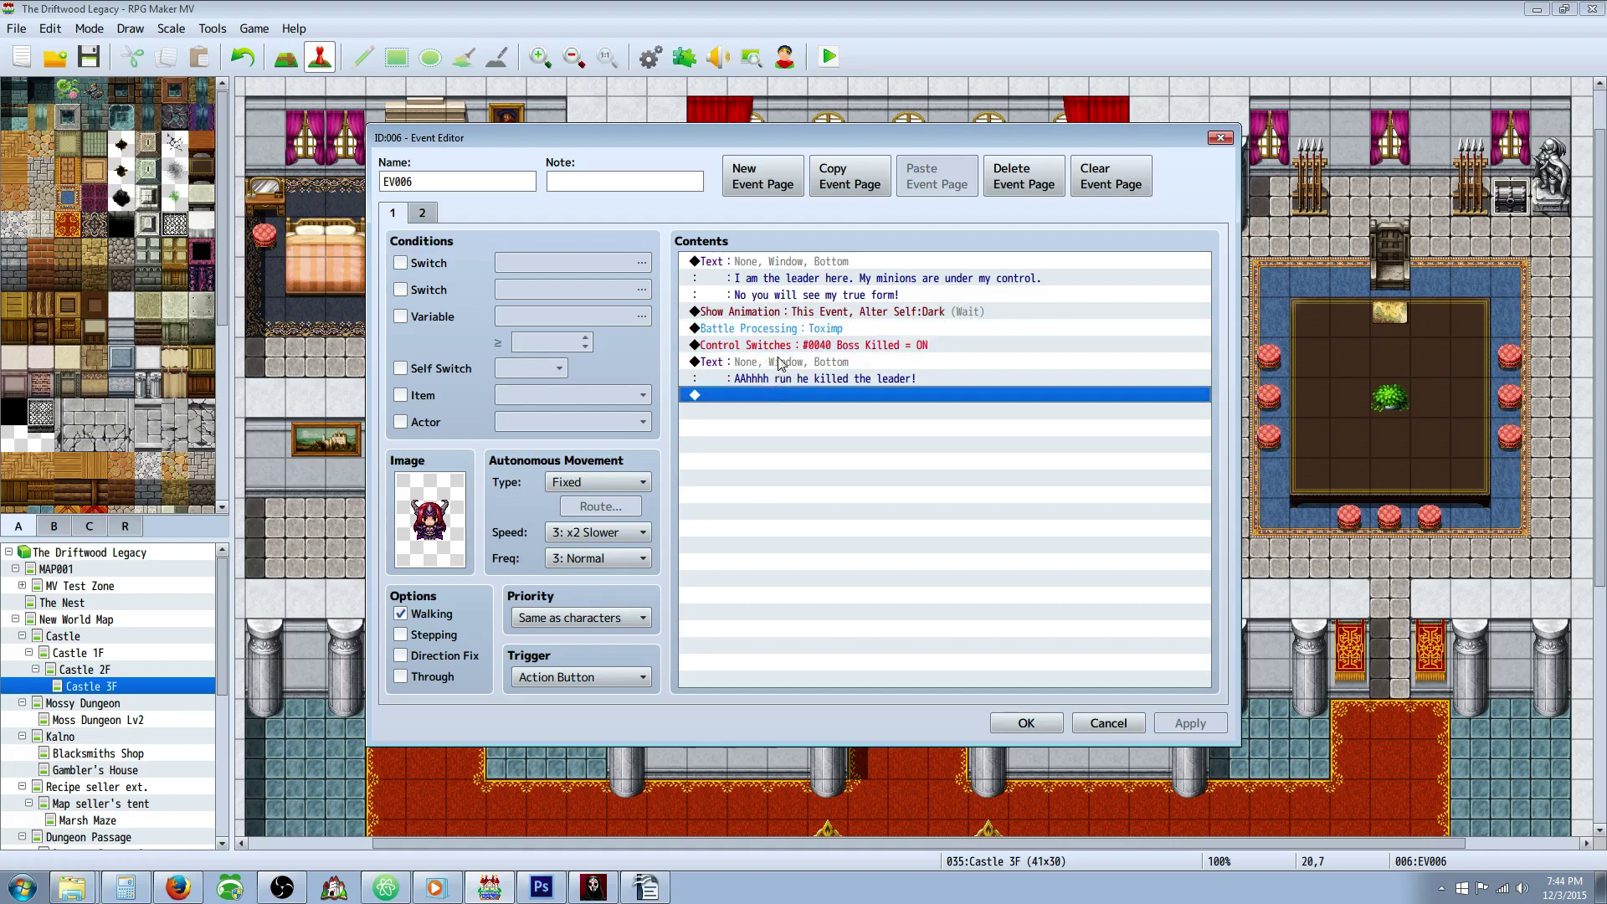
left_click(791, 347)
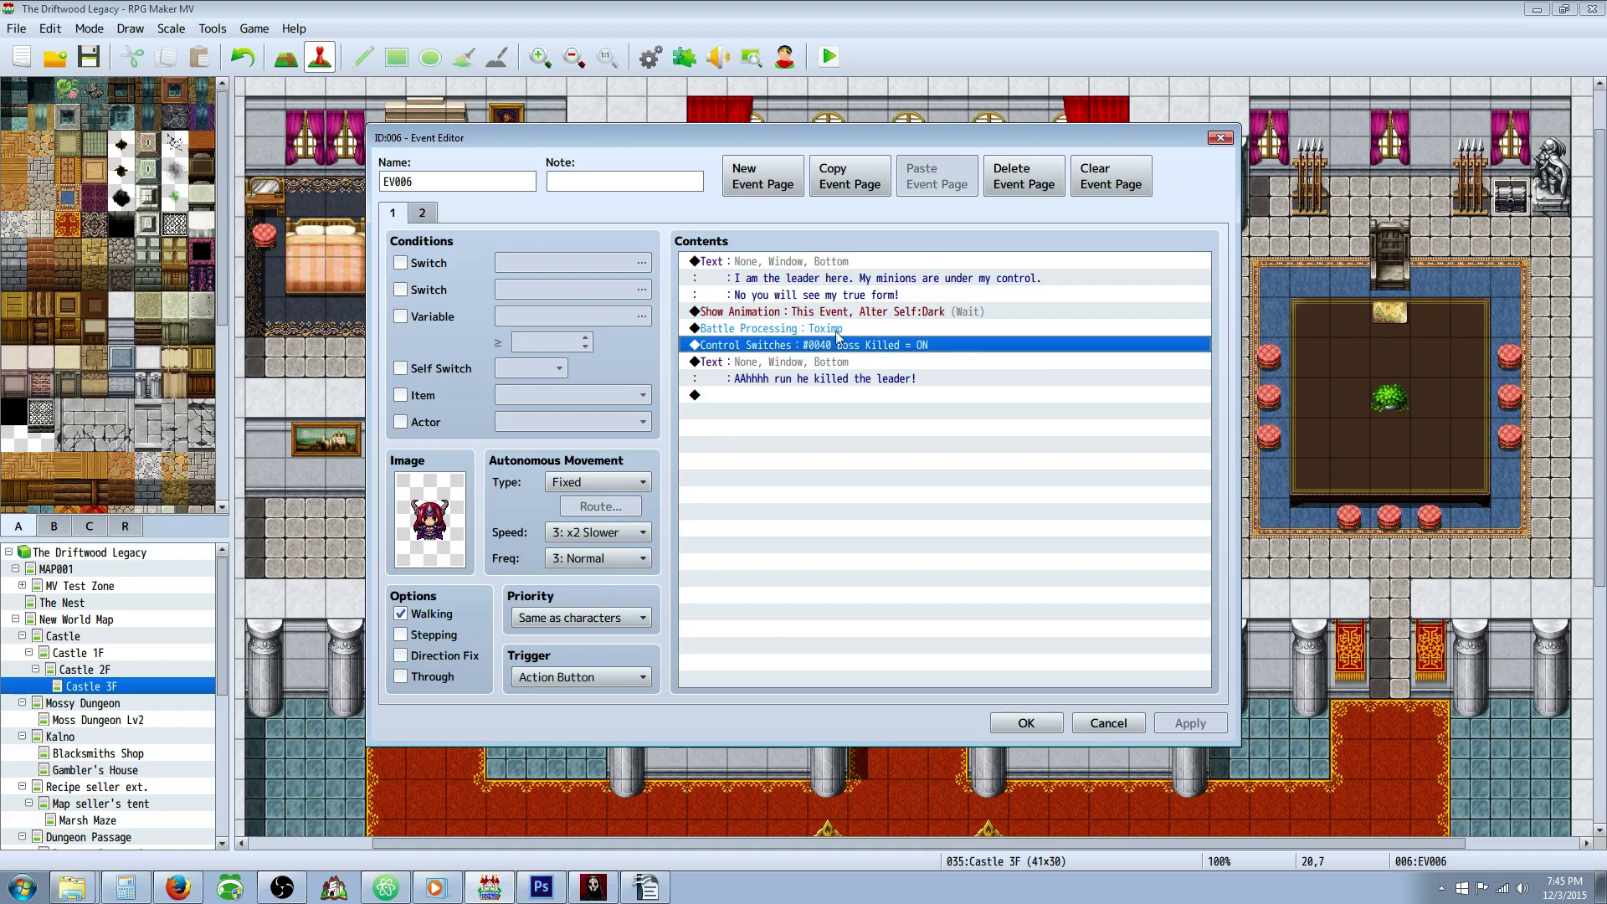
left_click(816, 330)
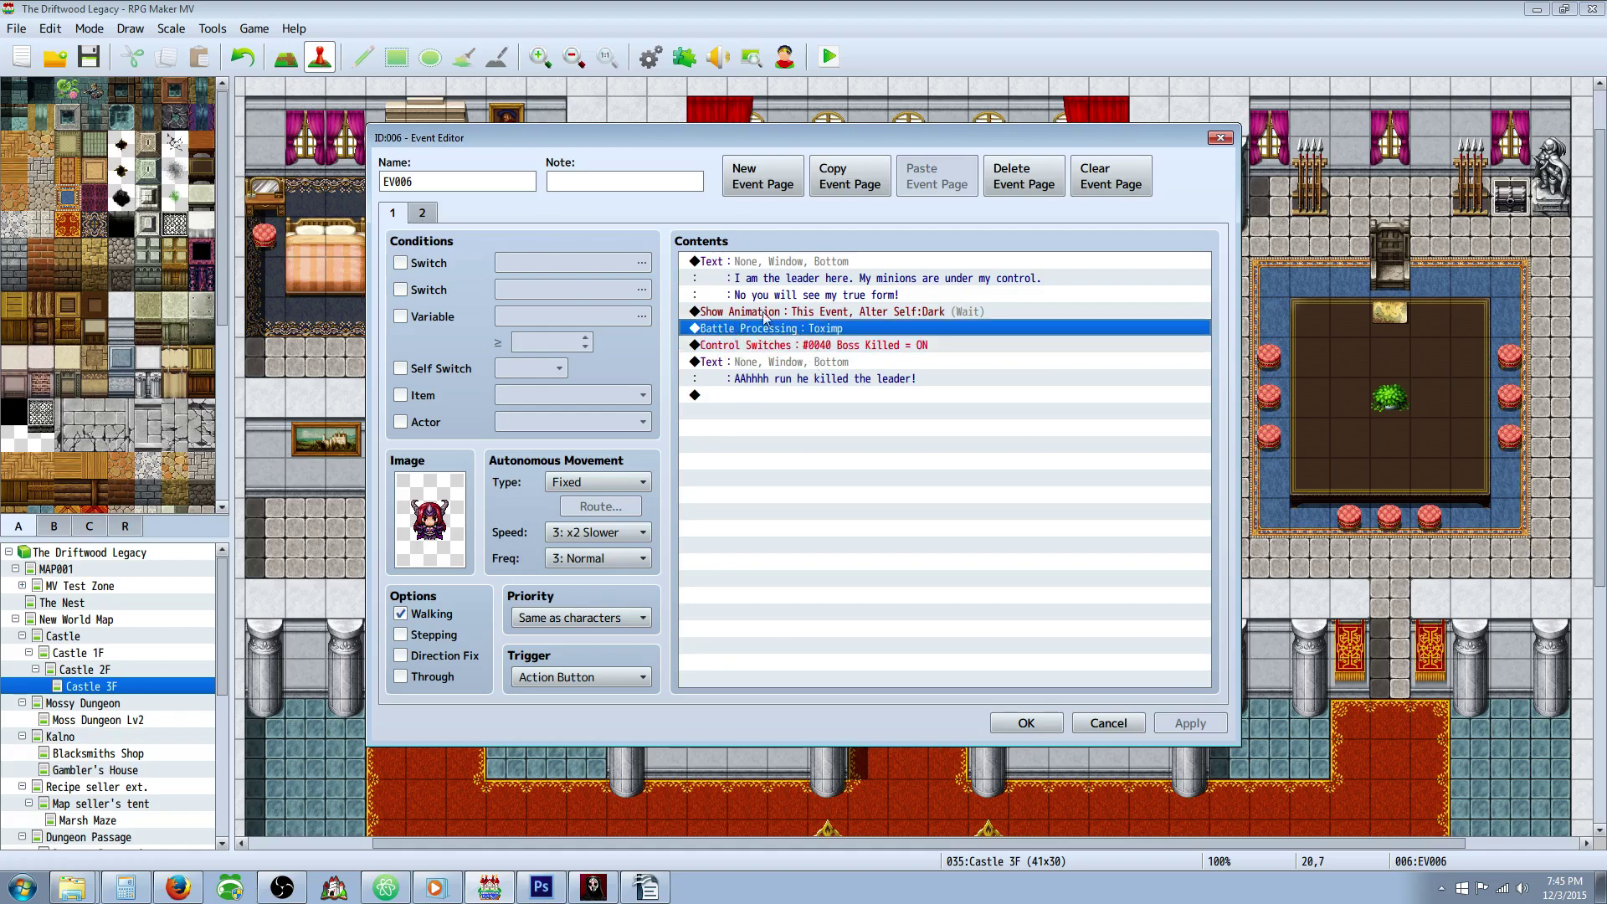
Step: Re-check the Boss Killed ON switch and the closing 'AAhhhh run he killed the leader!' message
left_click(775, 344)
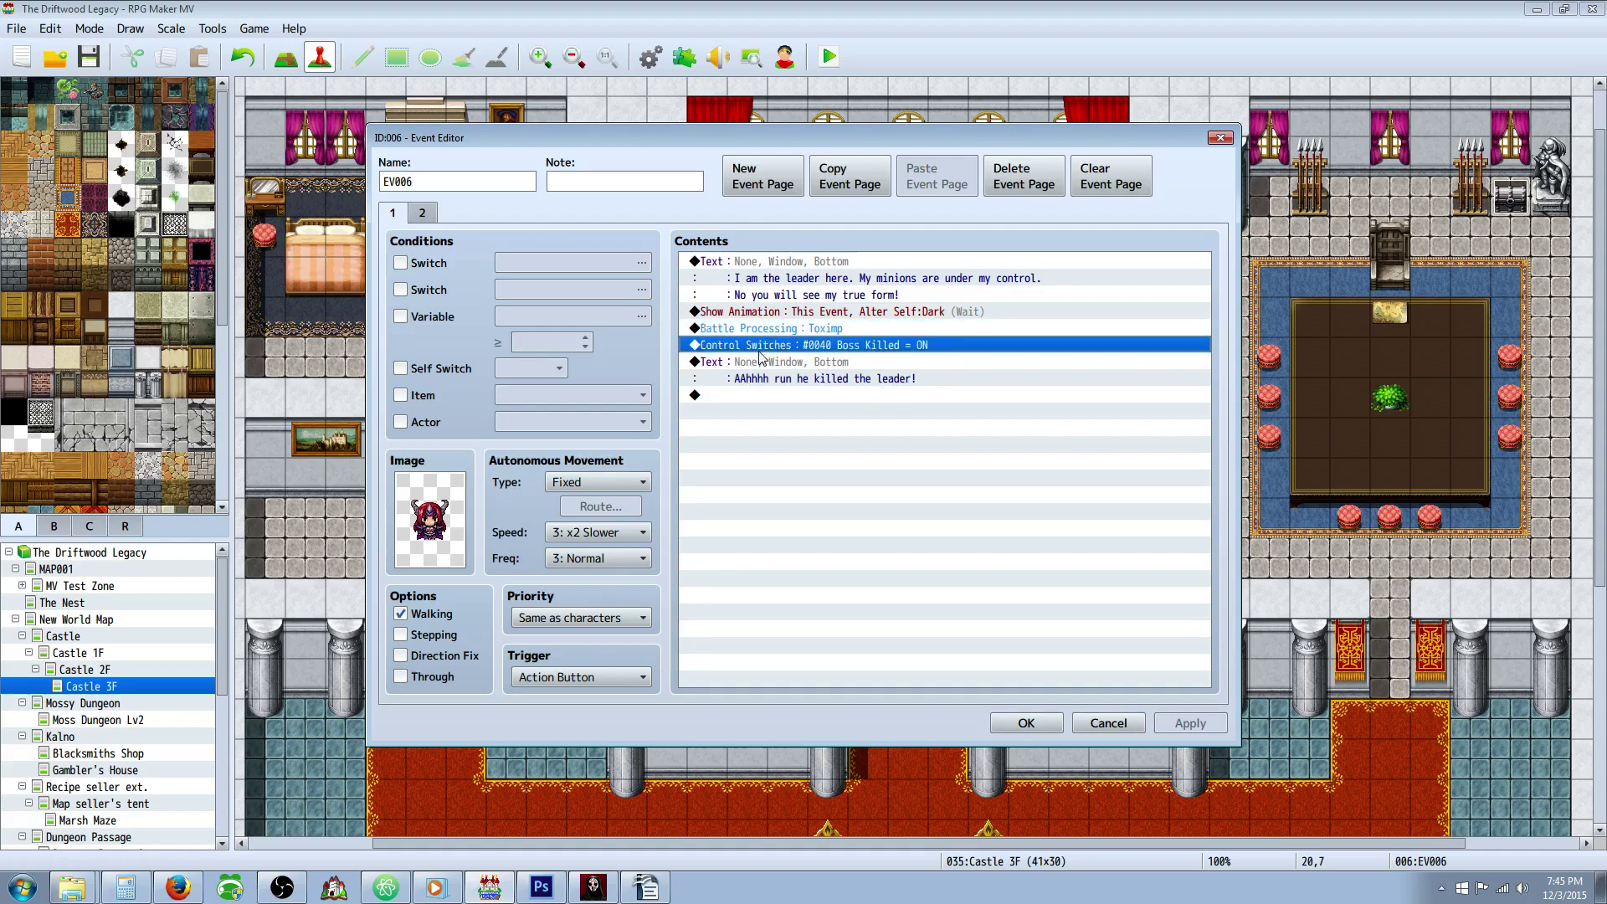
left_click(791, 379)
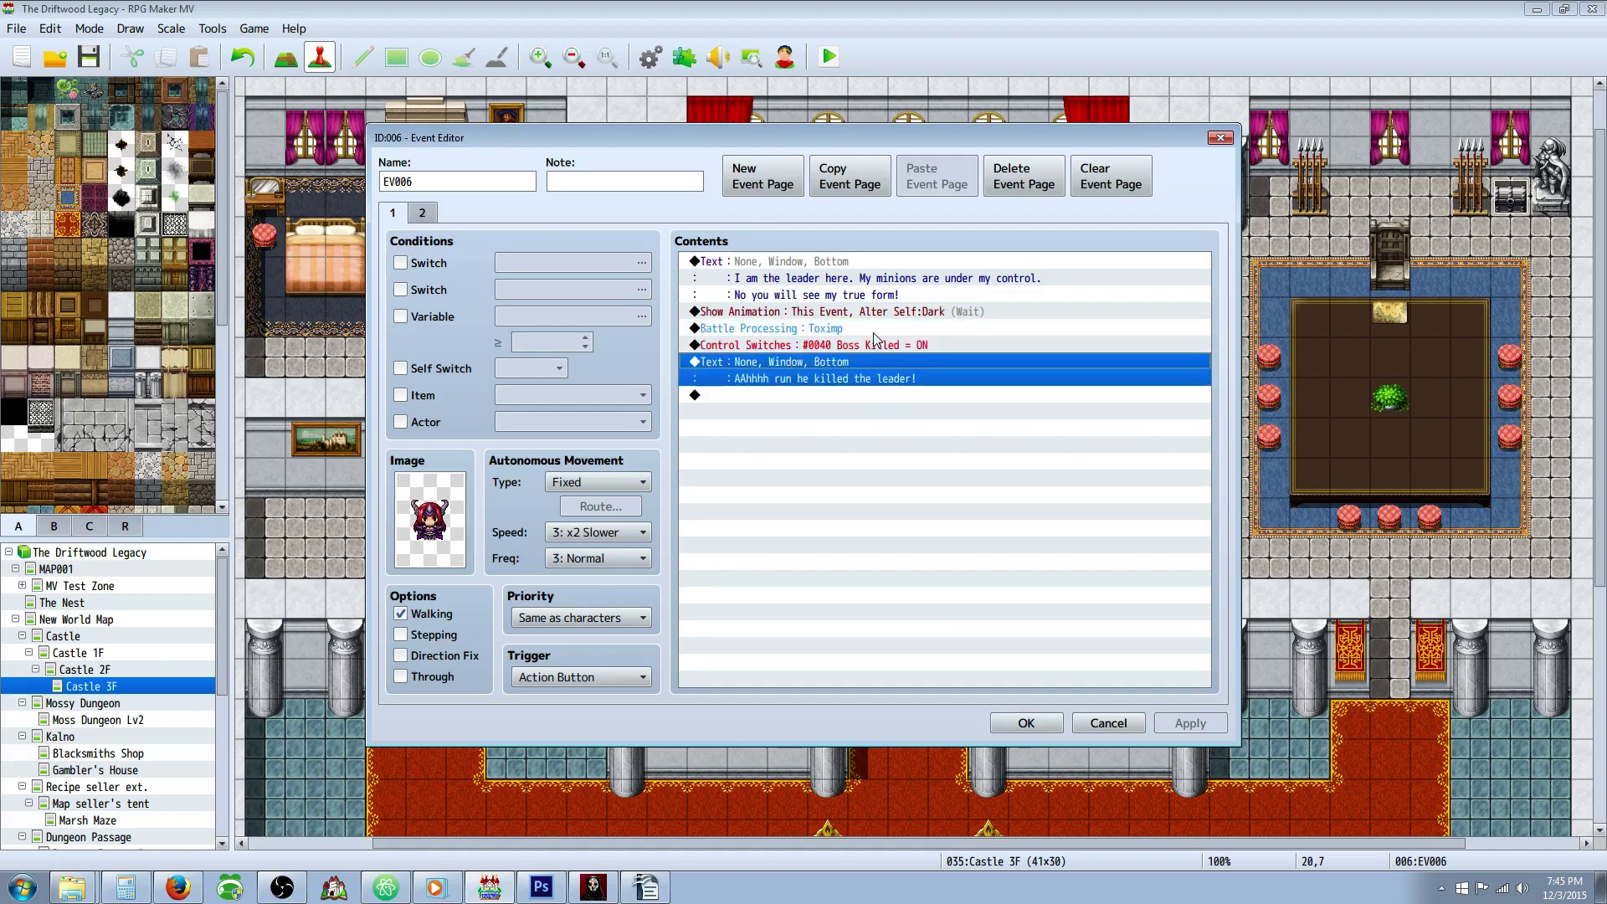
left_click(847, 350)
left_click(820, 373)
left_click(836, 344)
left_click(829, 363)
left_click(812, 347)
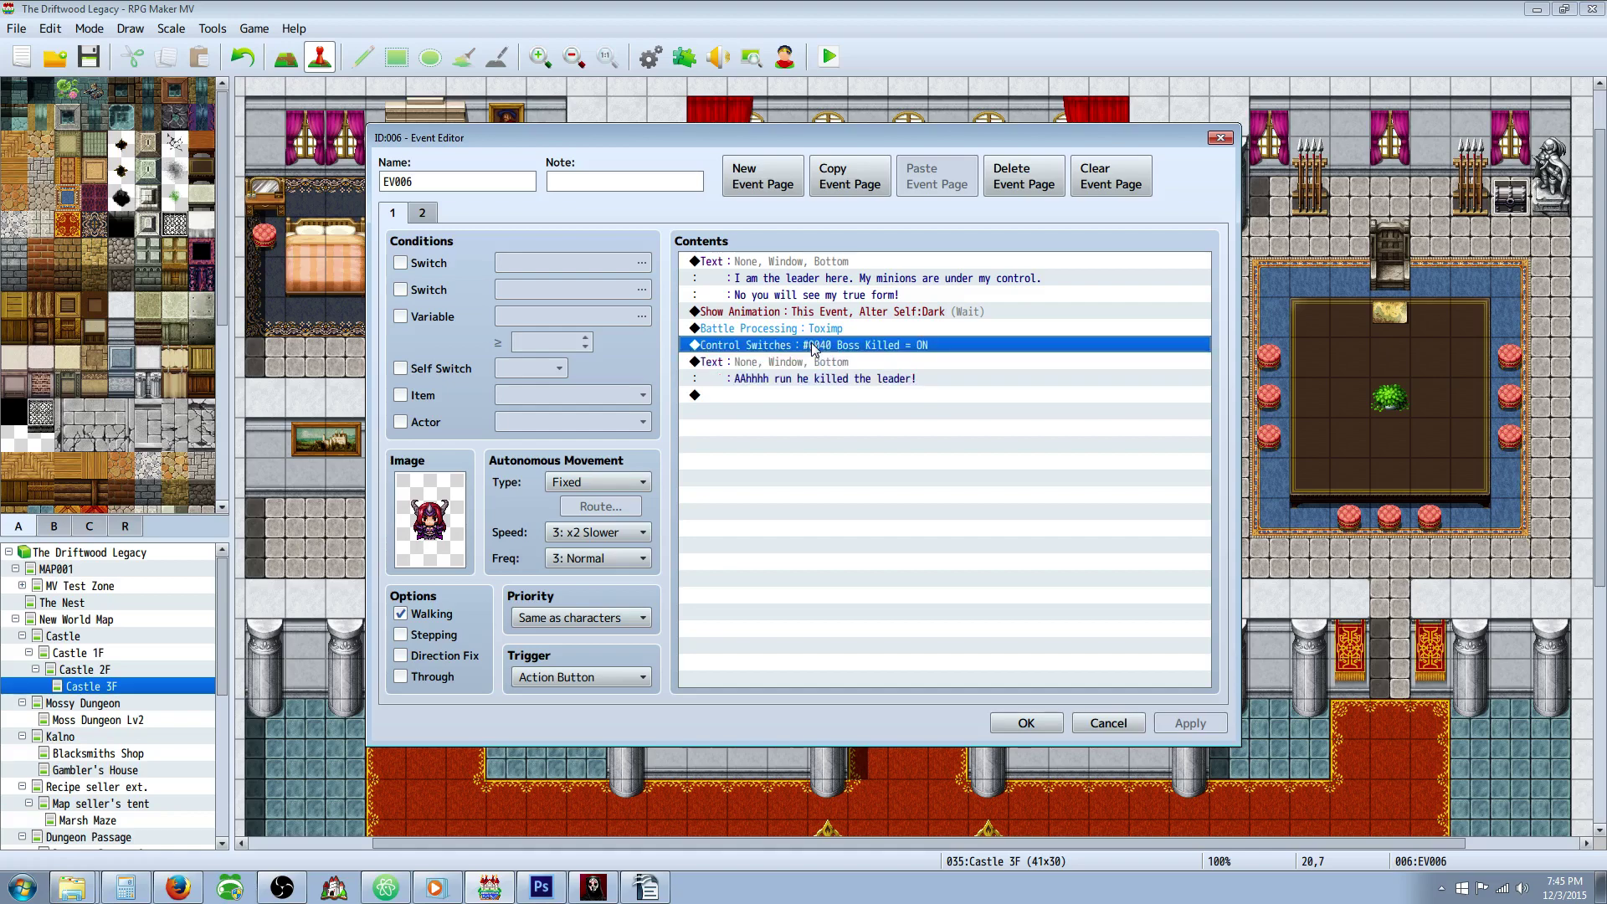
left_click(802, 380)
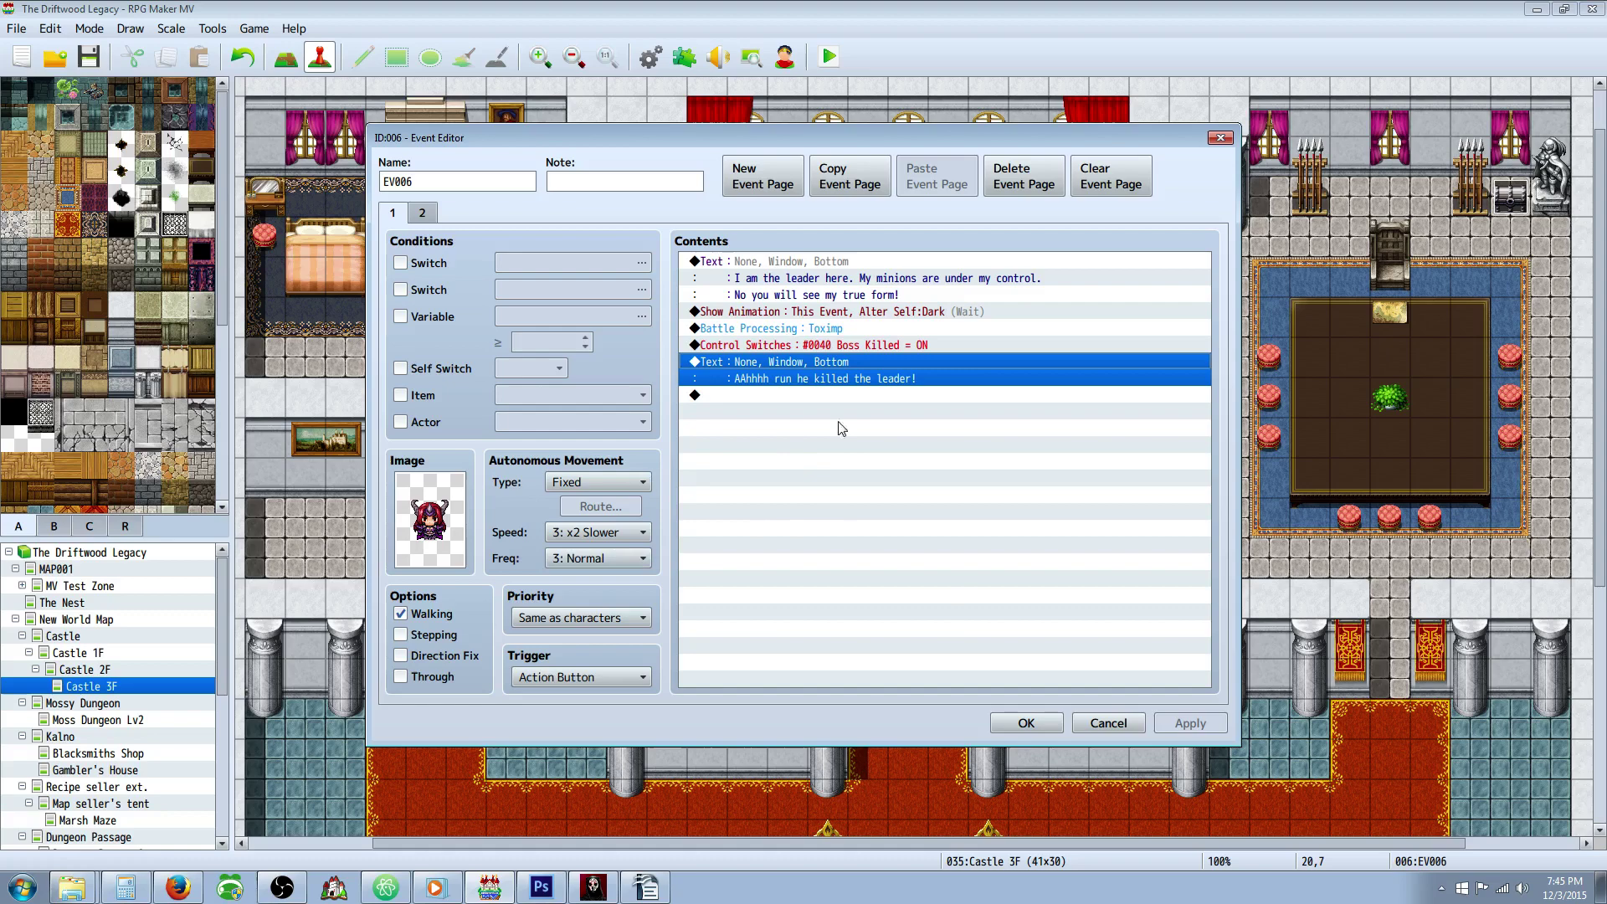
Step: Compare EV006's page 1 with its empty Boss Killed page 2, then close the editor with OK
left_click(423, 214)
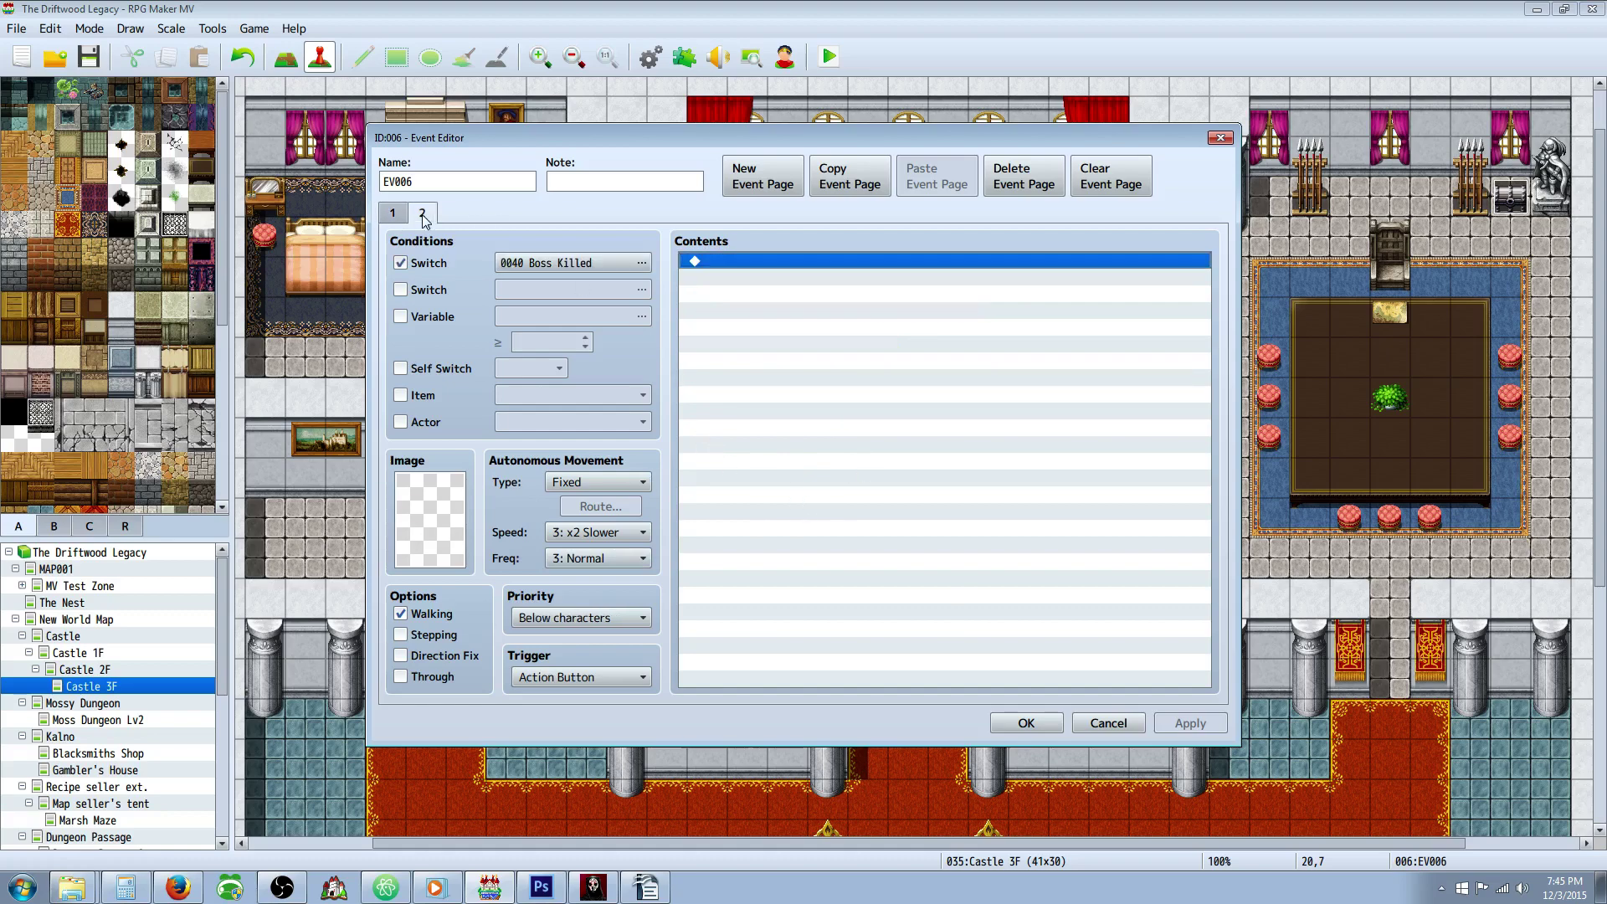
left_click(393, 213)
left_click(427, 213)
left_click(393, 213)
left_click(422, 213)
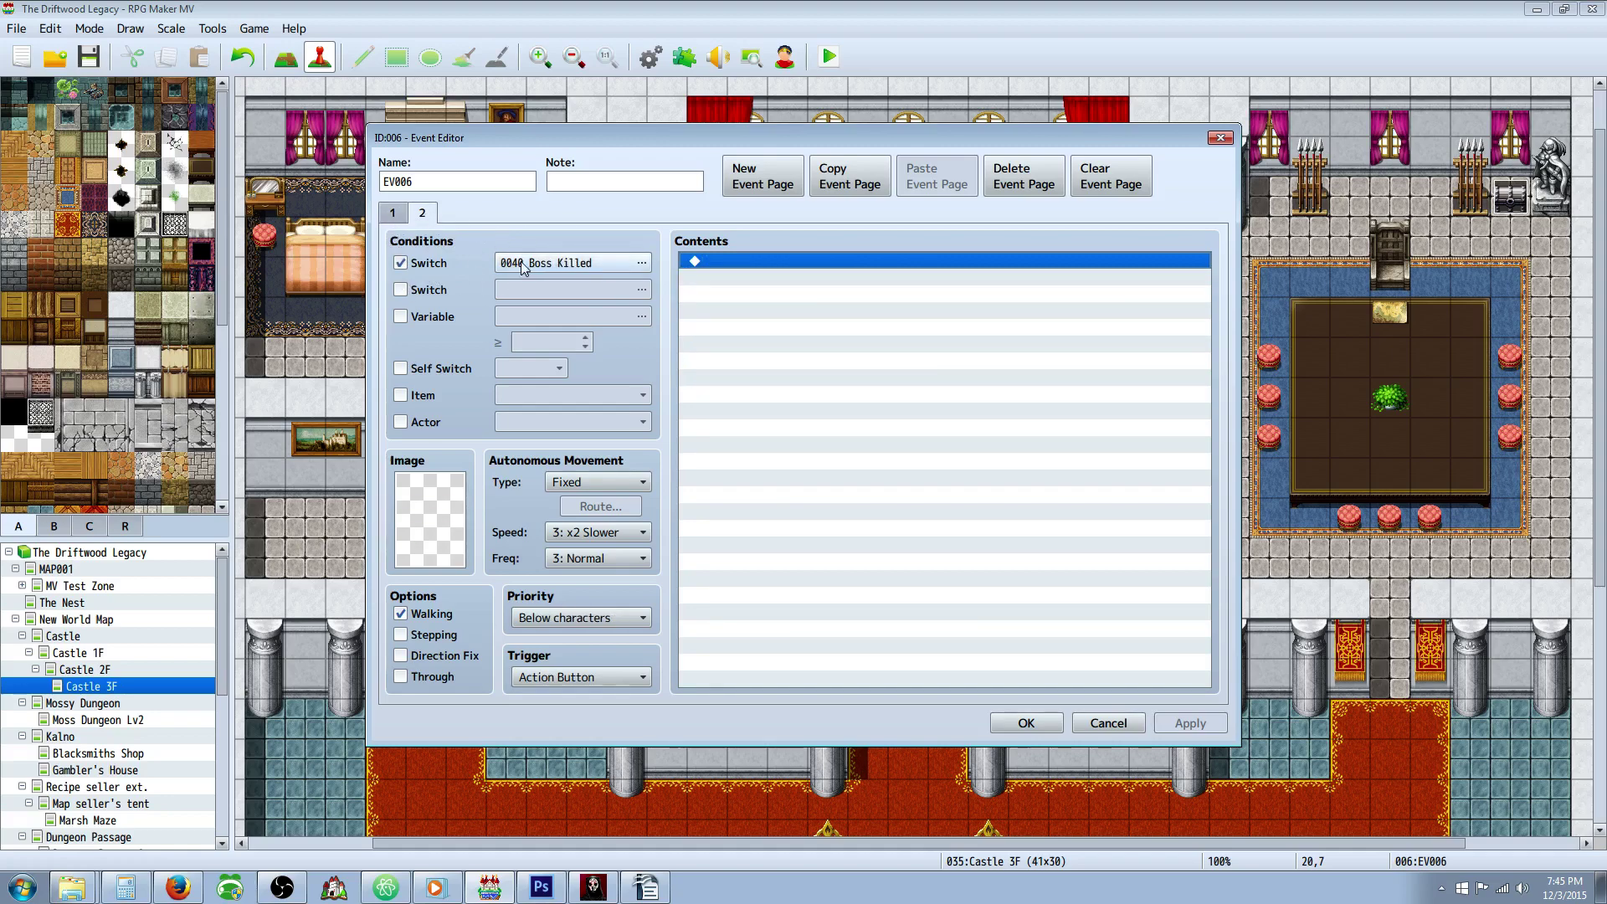
left_click(393, 213)
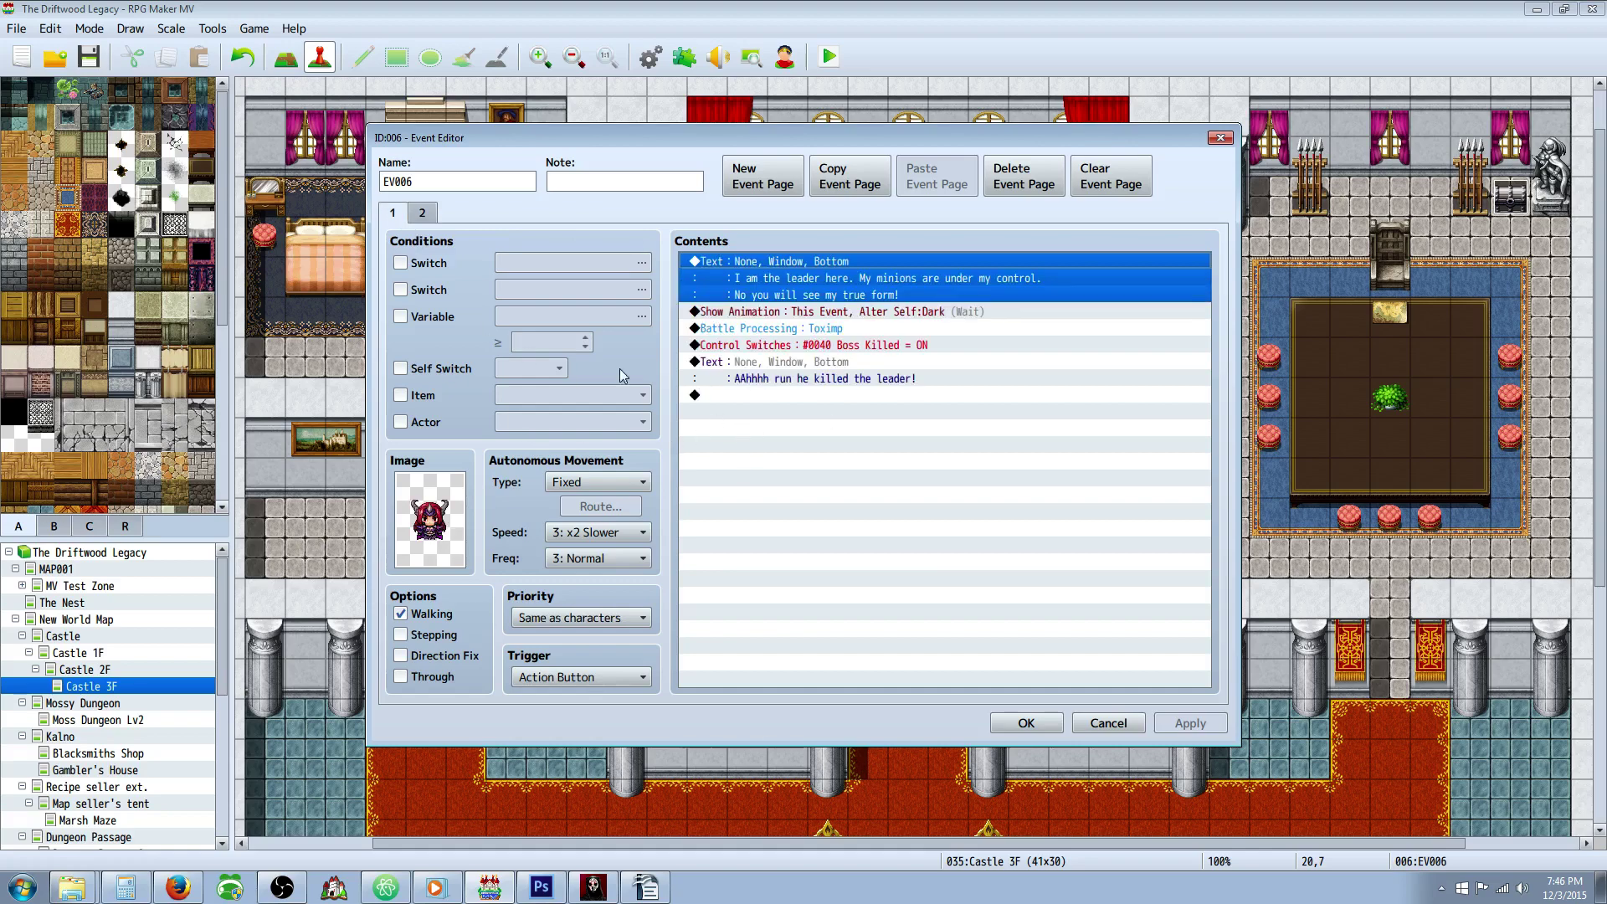
left_click(826, 346)
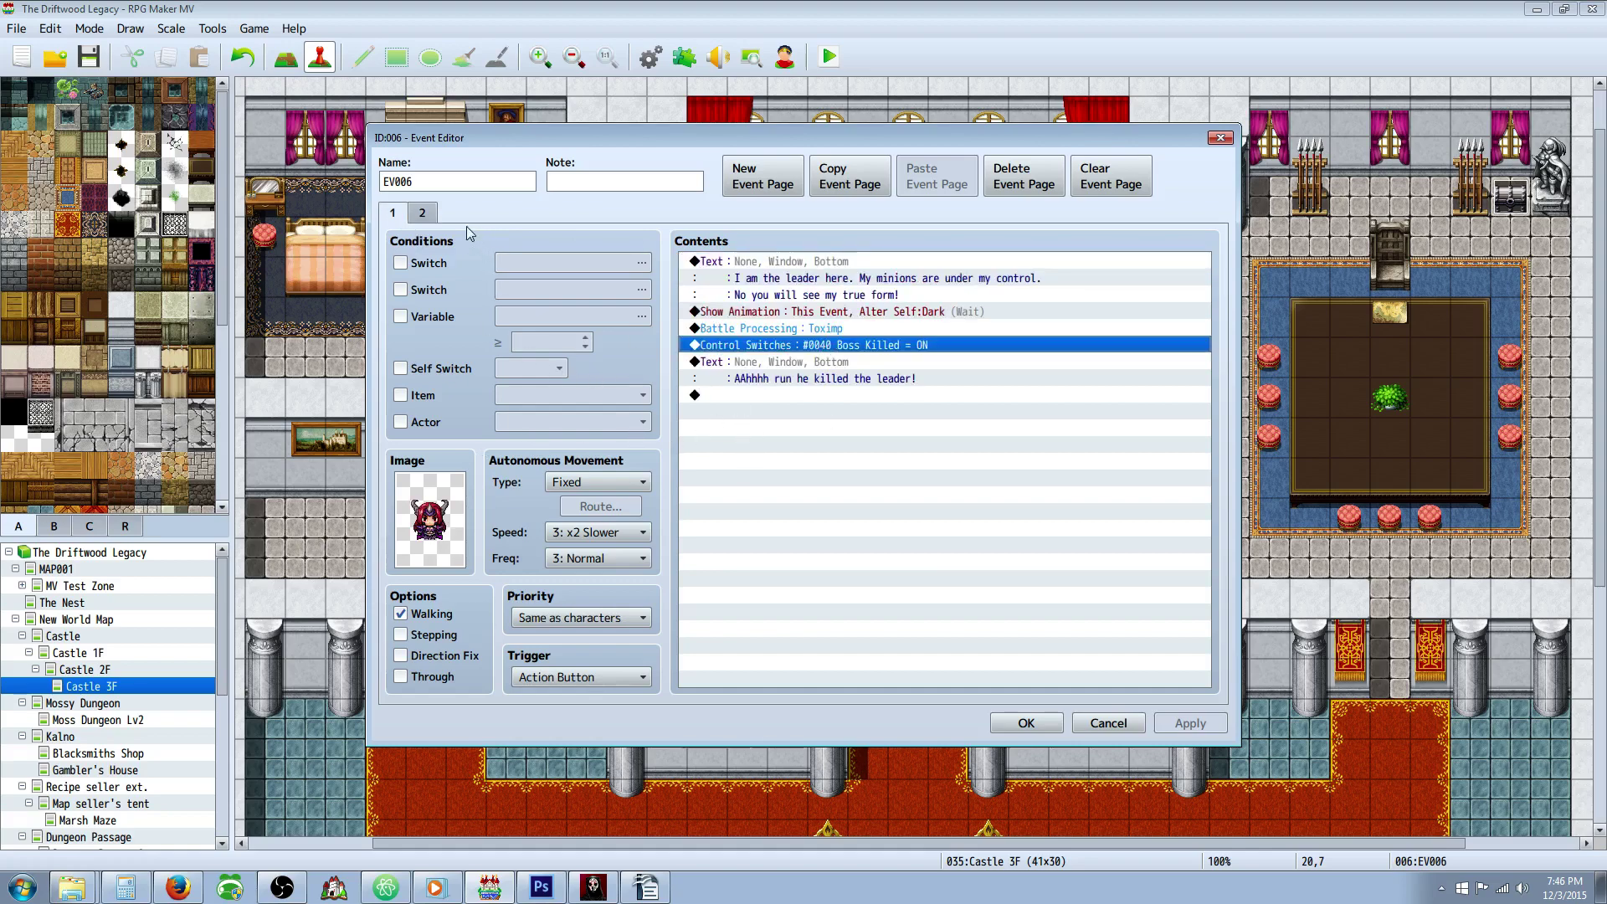
left_click(421, 213)
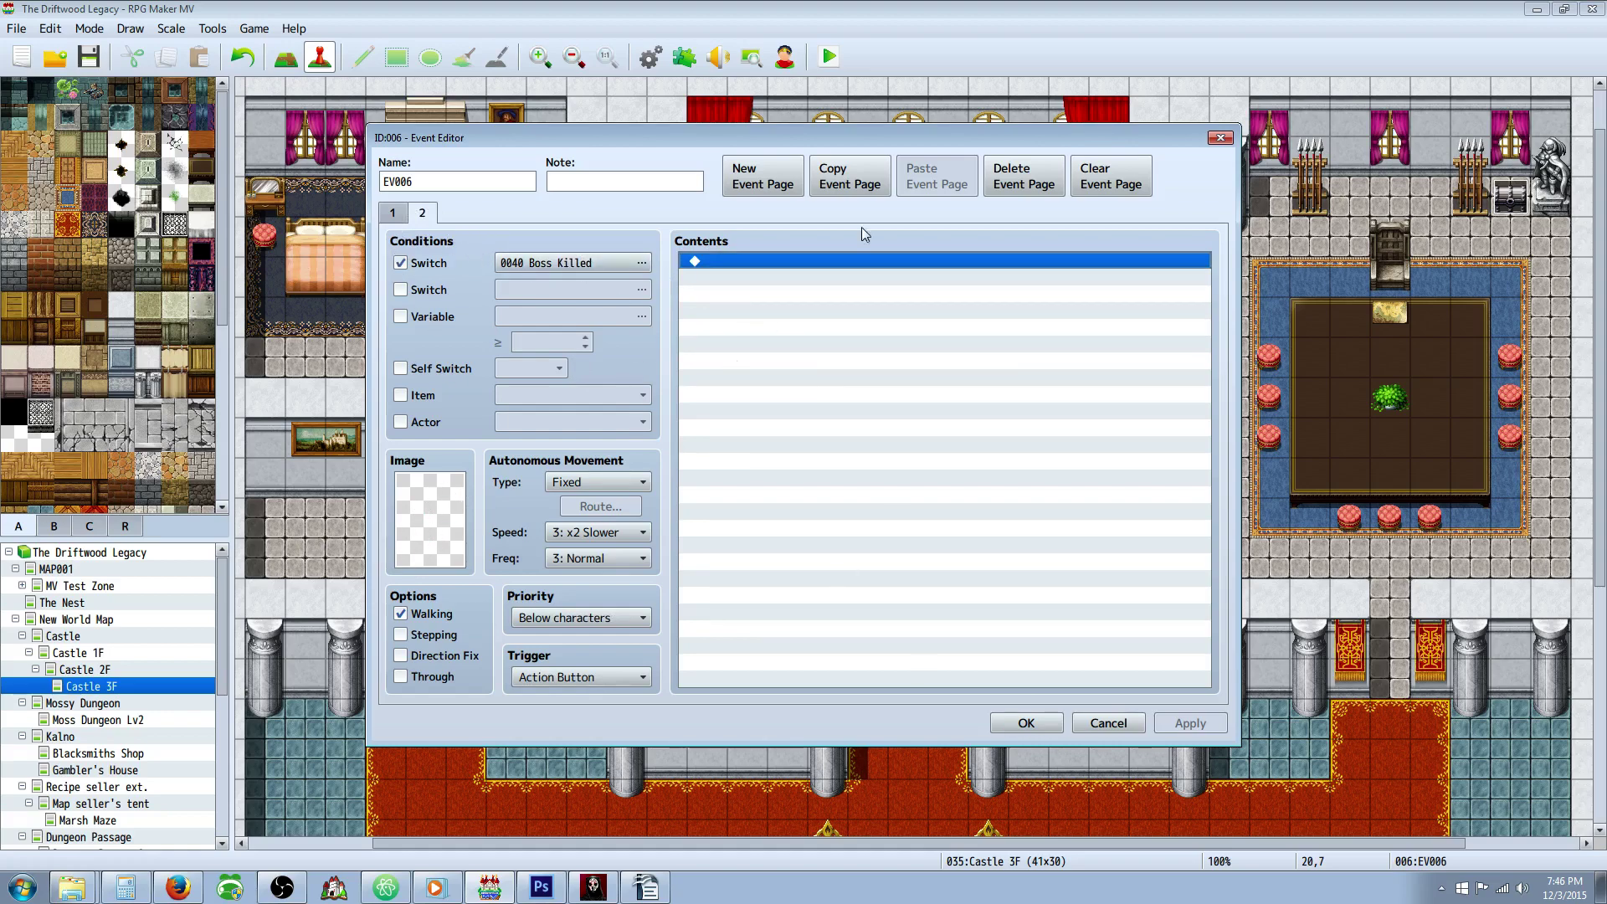
left_click(1026, 723)
Step: Open minion event EV007 and inspect its page 1 dialogue command
right_click(851, 326)
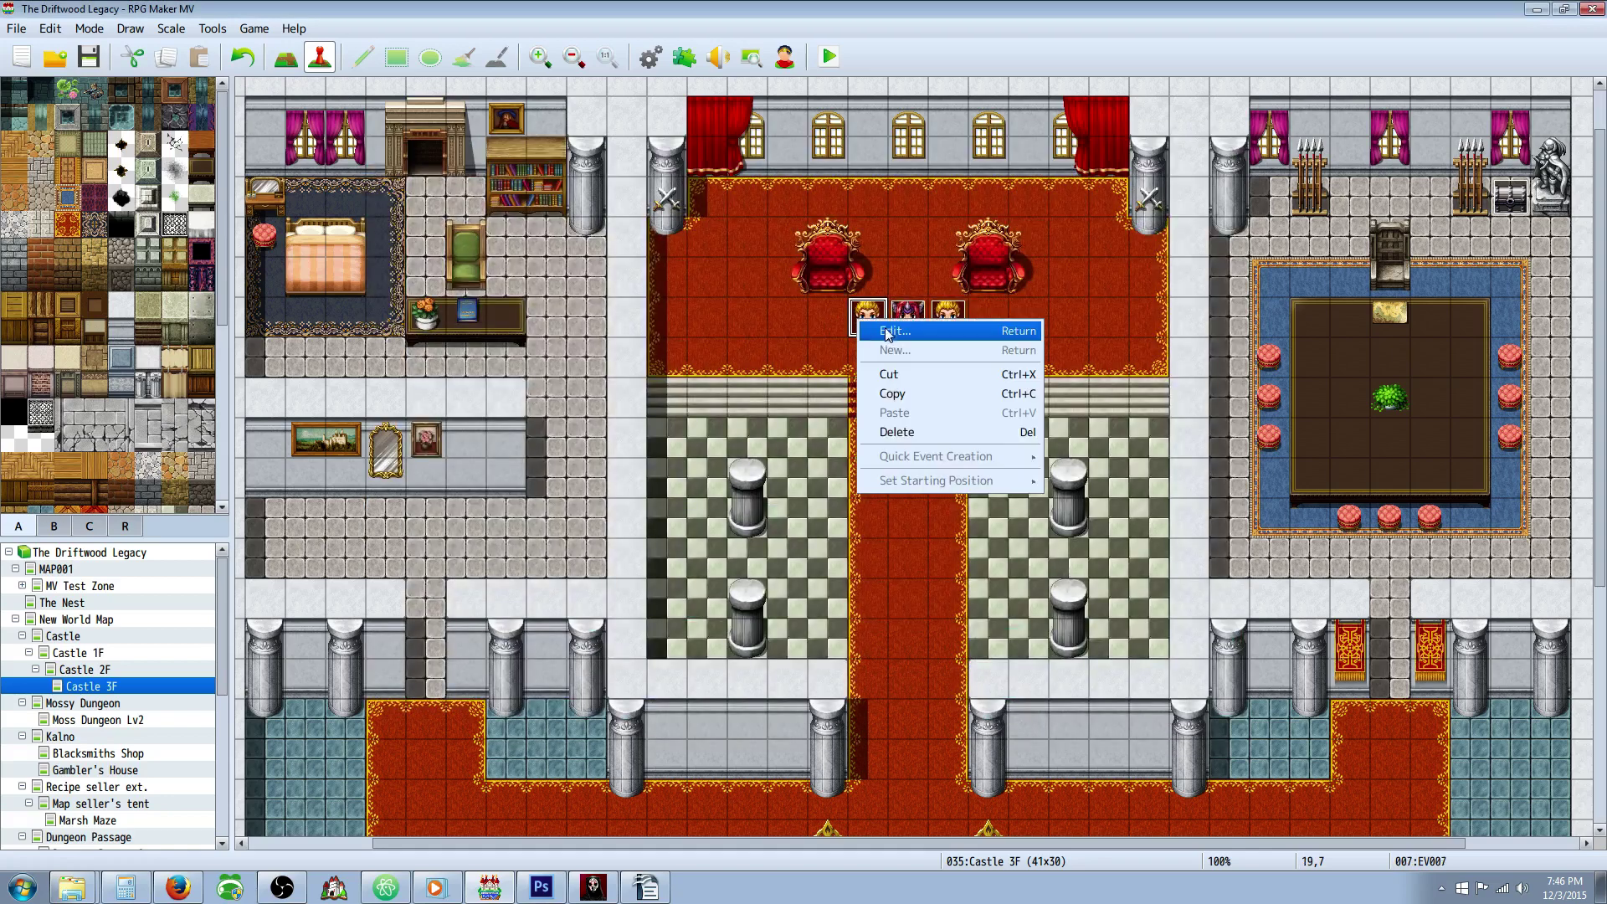
left_click(878, 332)
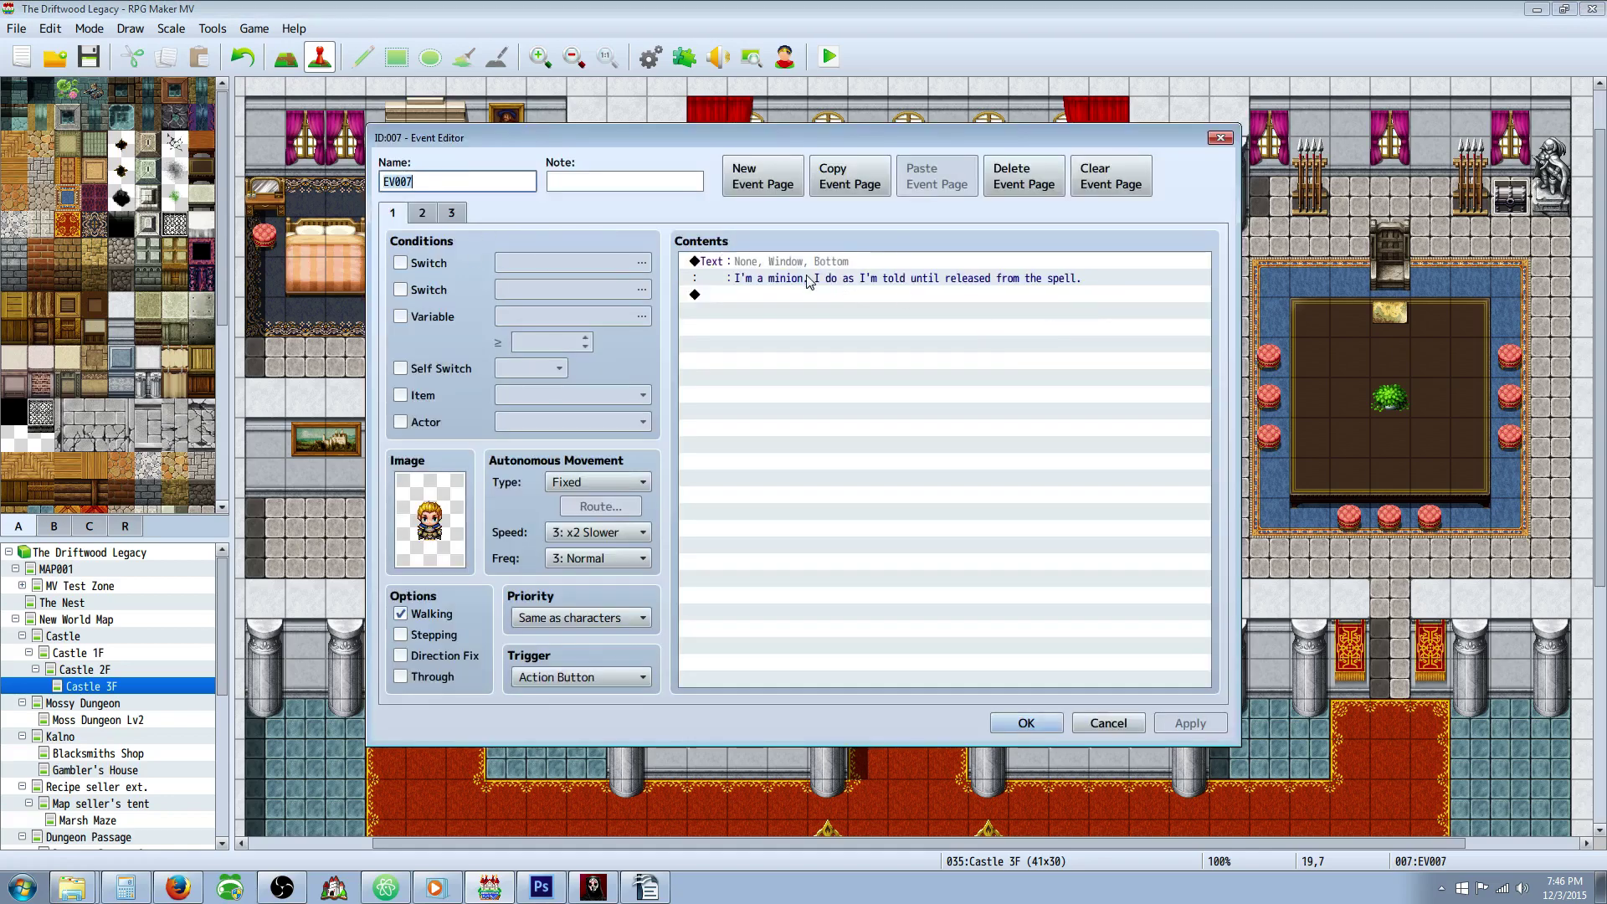
left_click(889, 266)
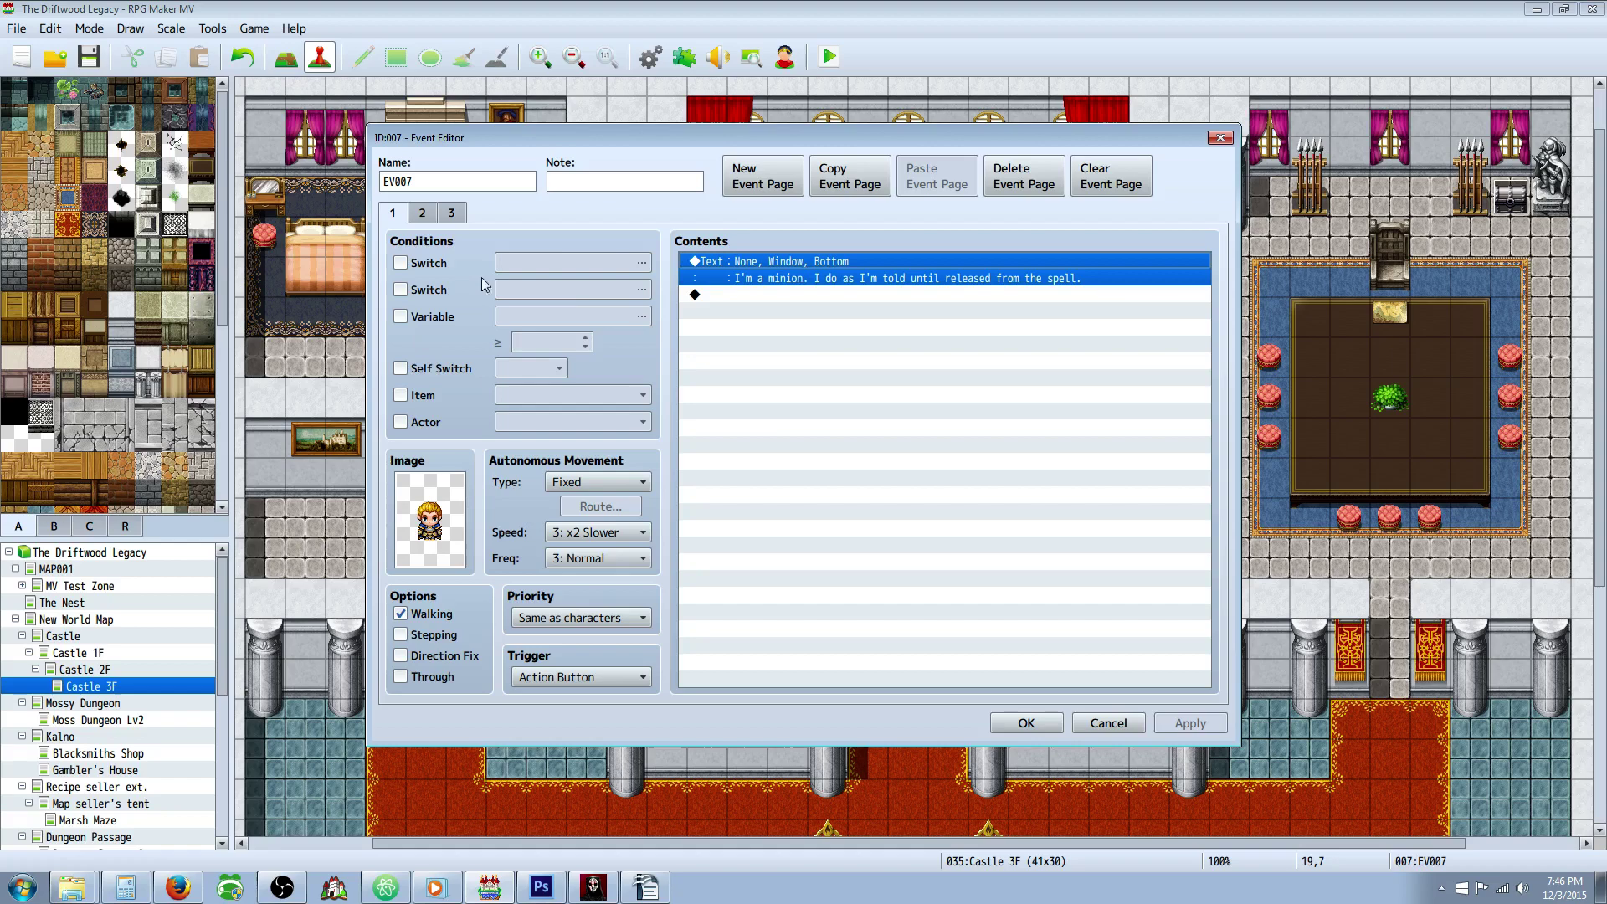
left_click(722, 383)
left_click(739, 277)
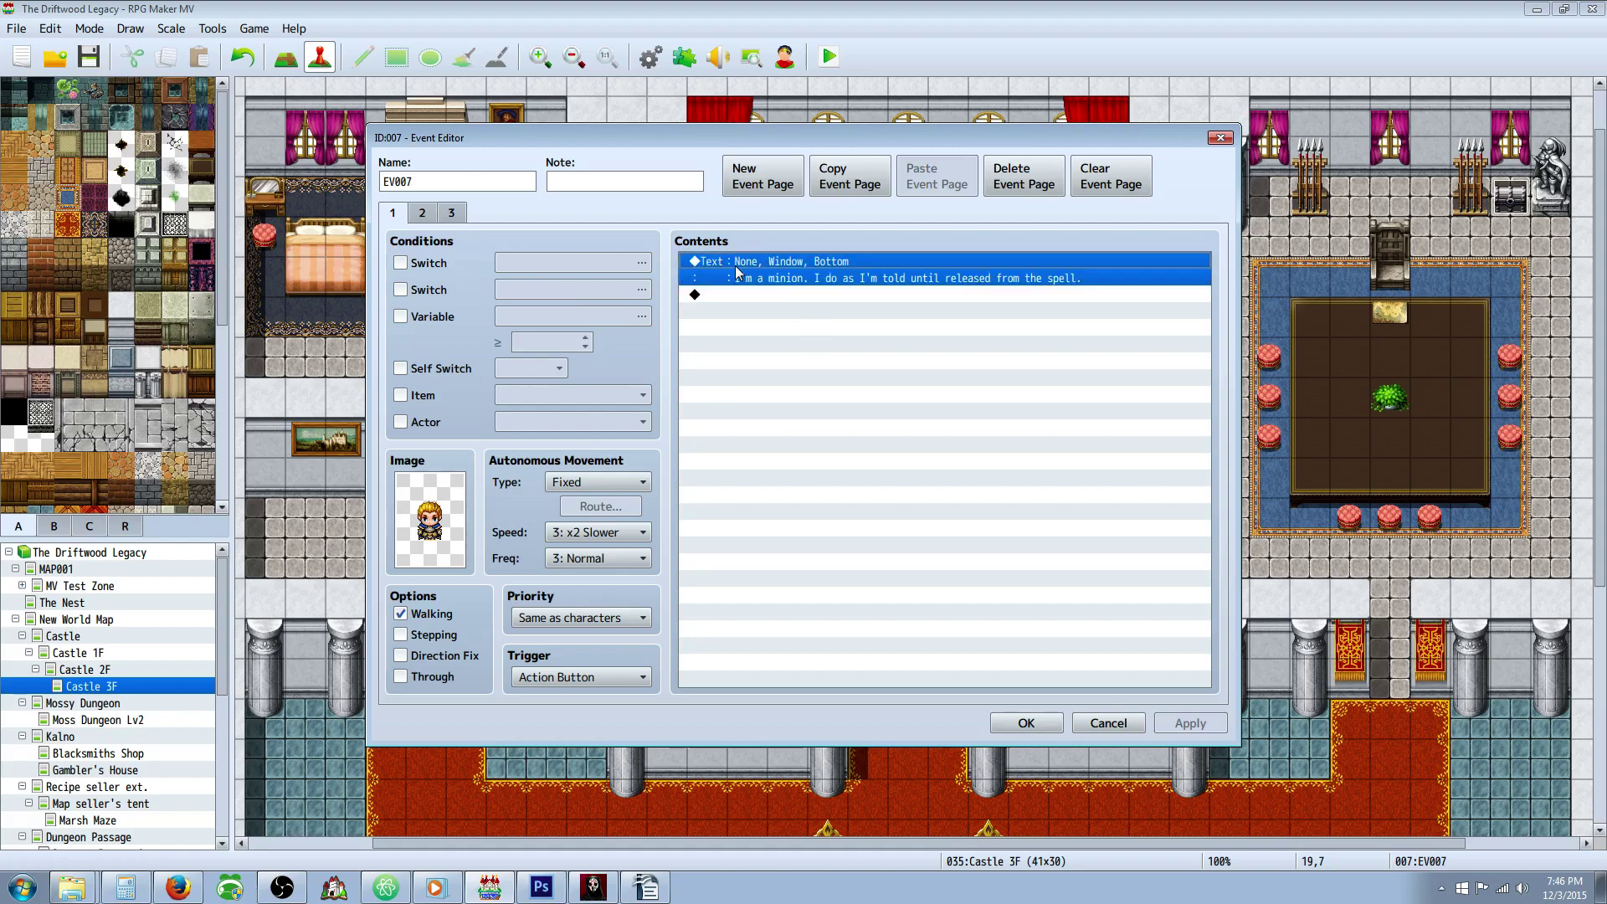
left_click(794, 294)
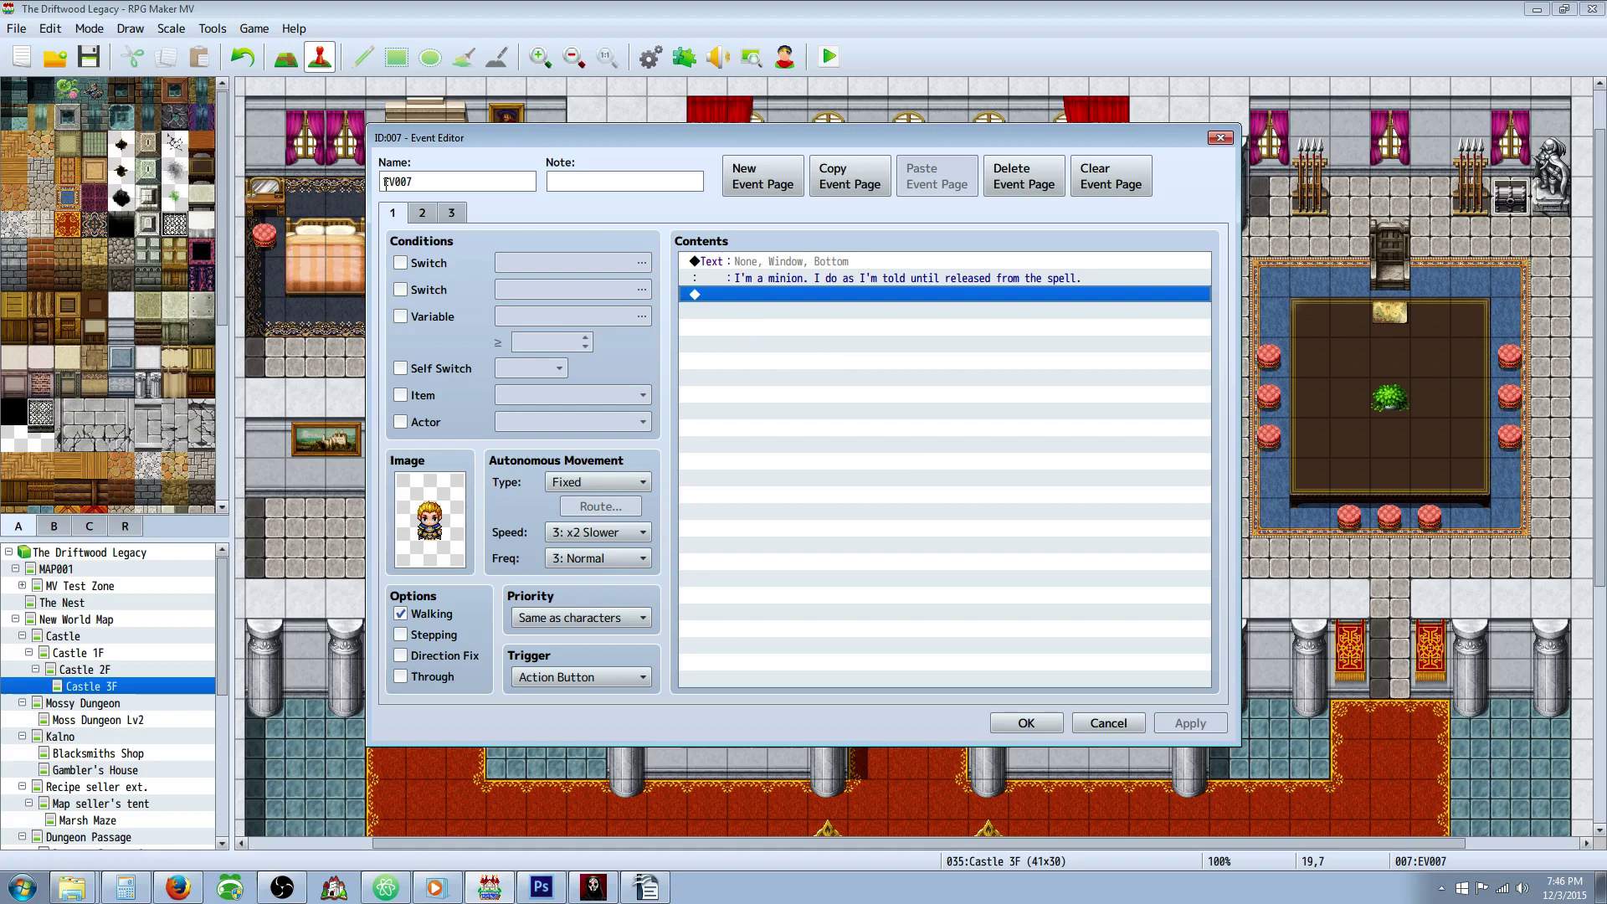
Step: Review page 2's Move Down route and select the empty last command row
left_click(423, 215)
left_click(401, 264)
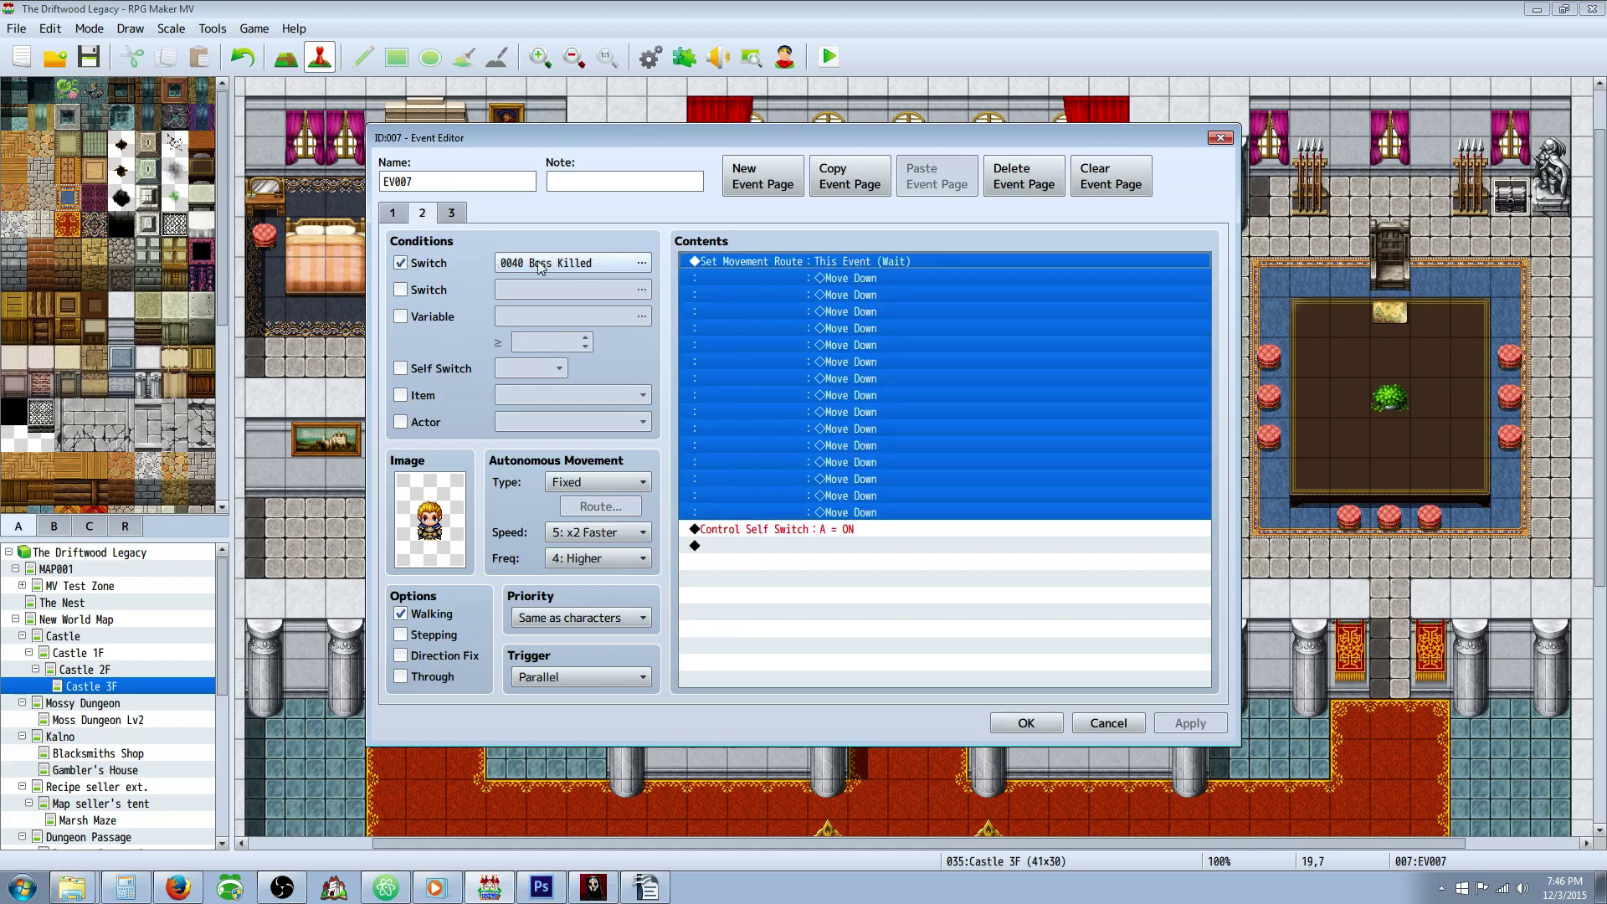
left_click(891, 429)
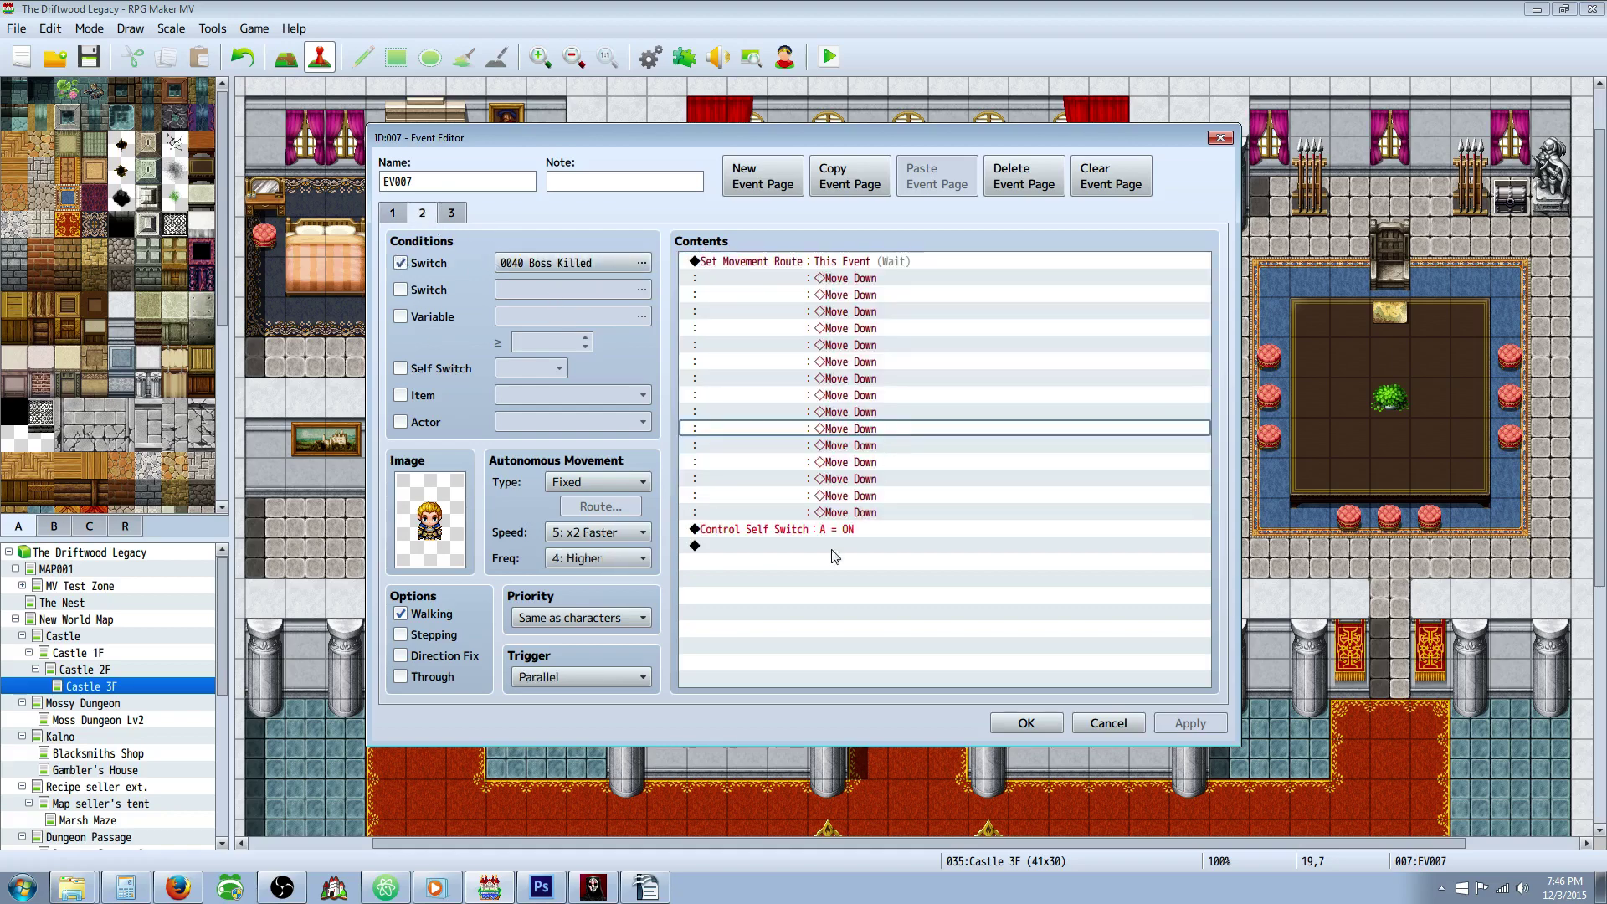
left_click(761, 428)
left_click(775, 553)
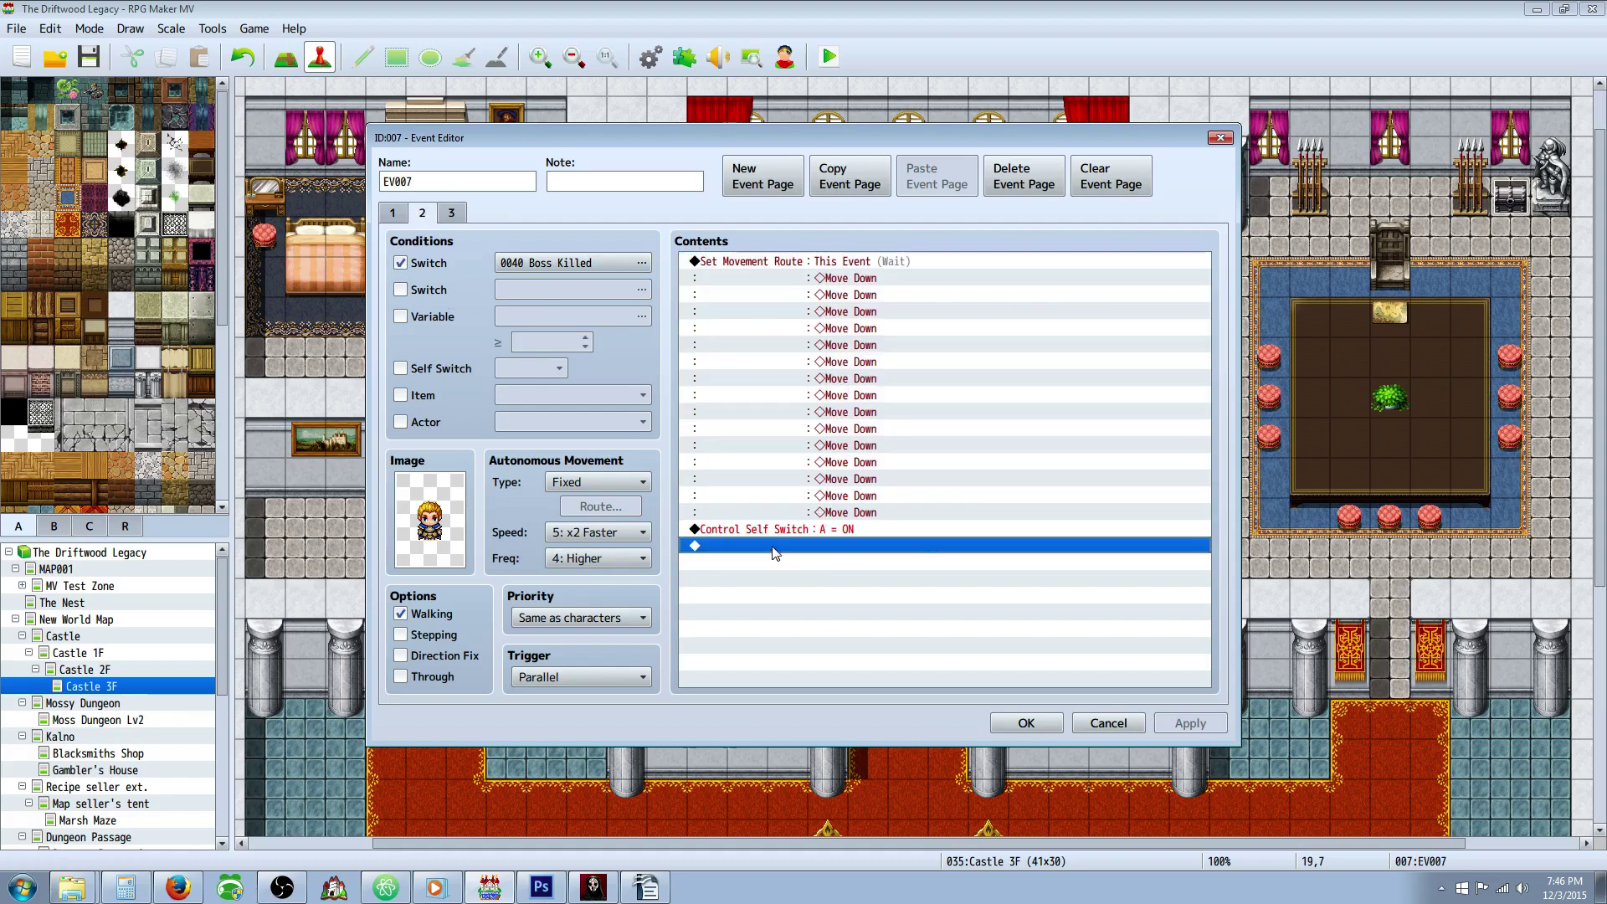
Step: Add a Set Movement Route command targeting This Event at the end of page 2
right_click(775, 551)
left_click(808, 561)
left_click(776, 219)
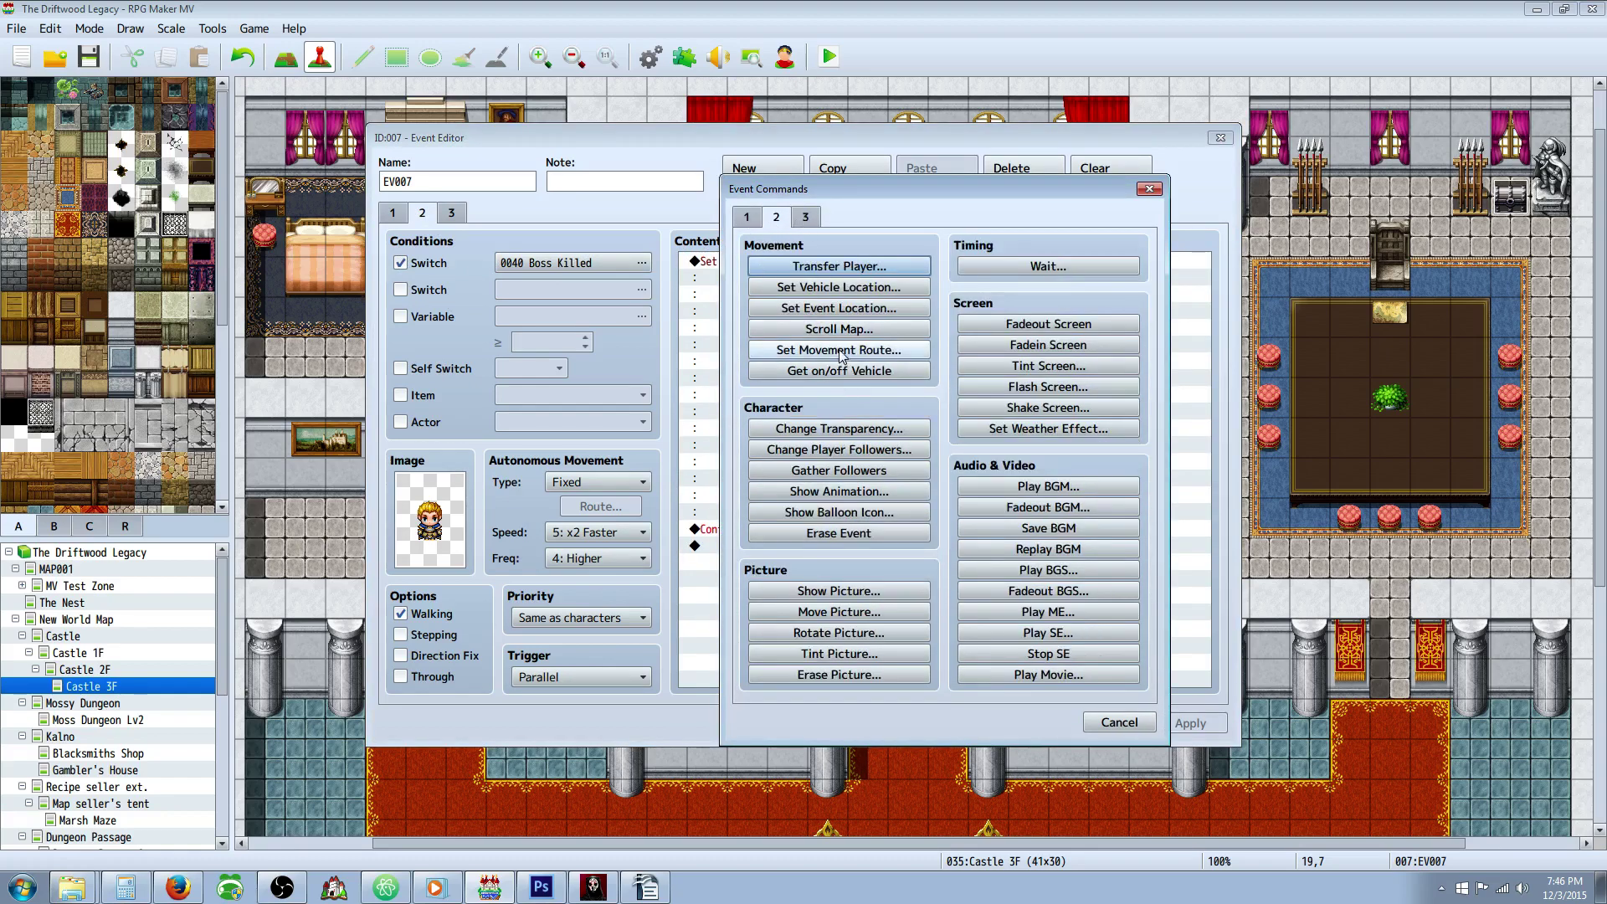
left_click(785, 354)
left_click(694, 296)
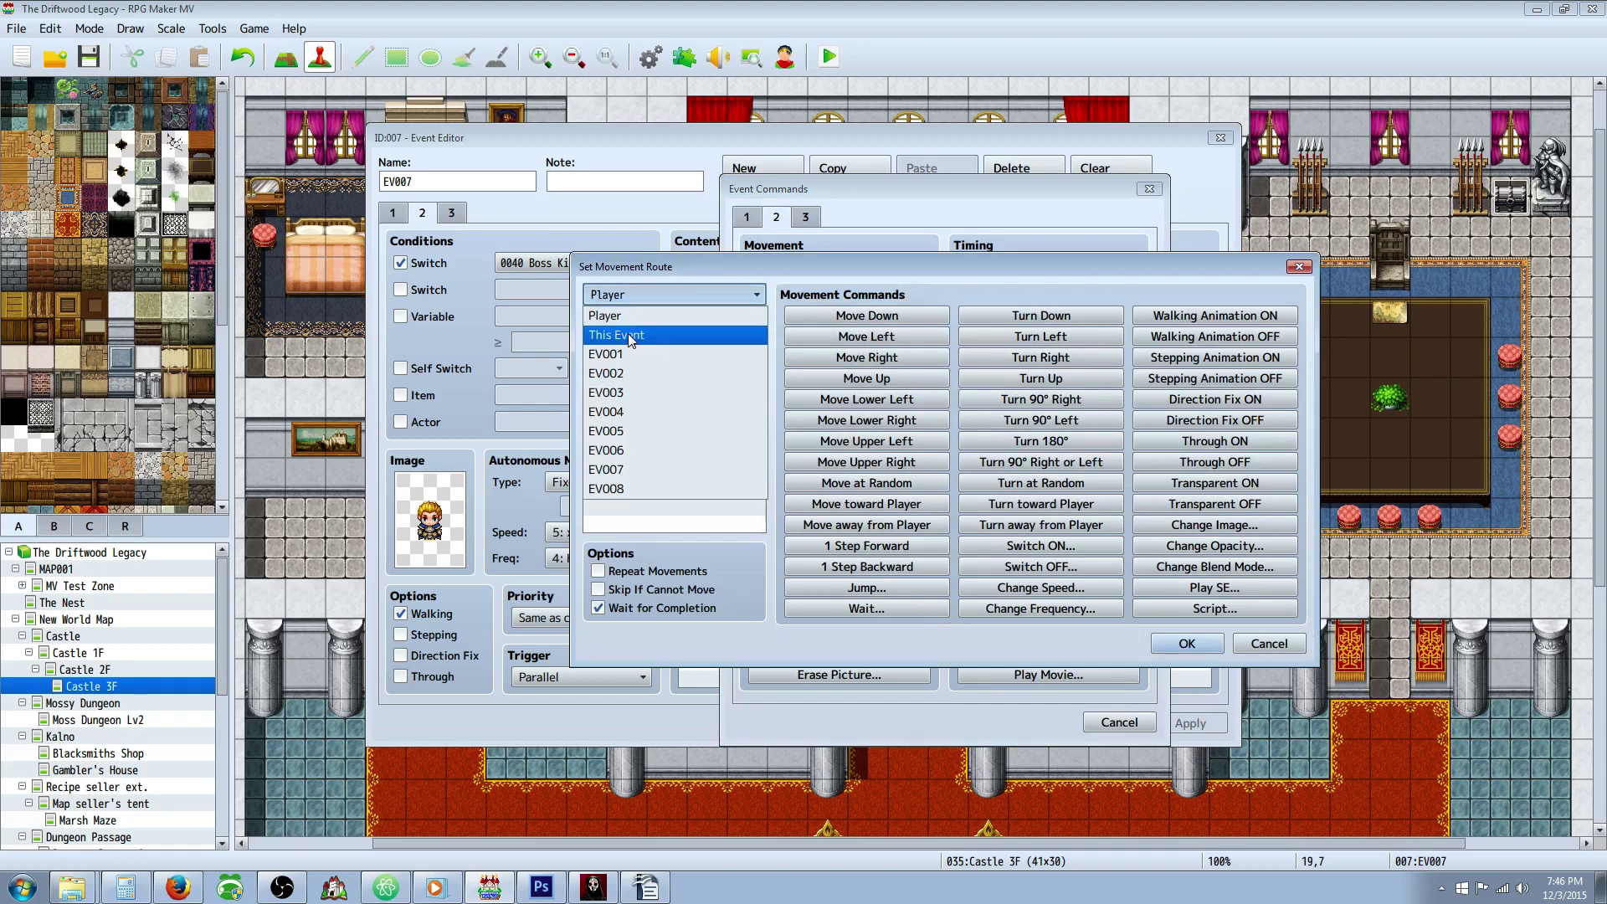
left_click(630, 337)
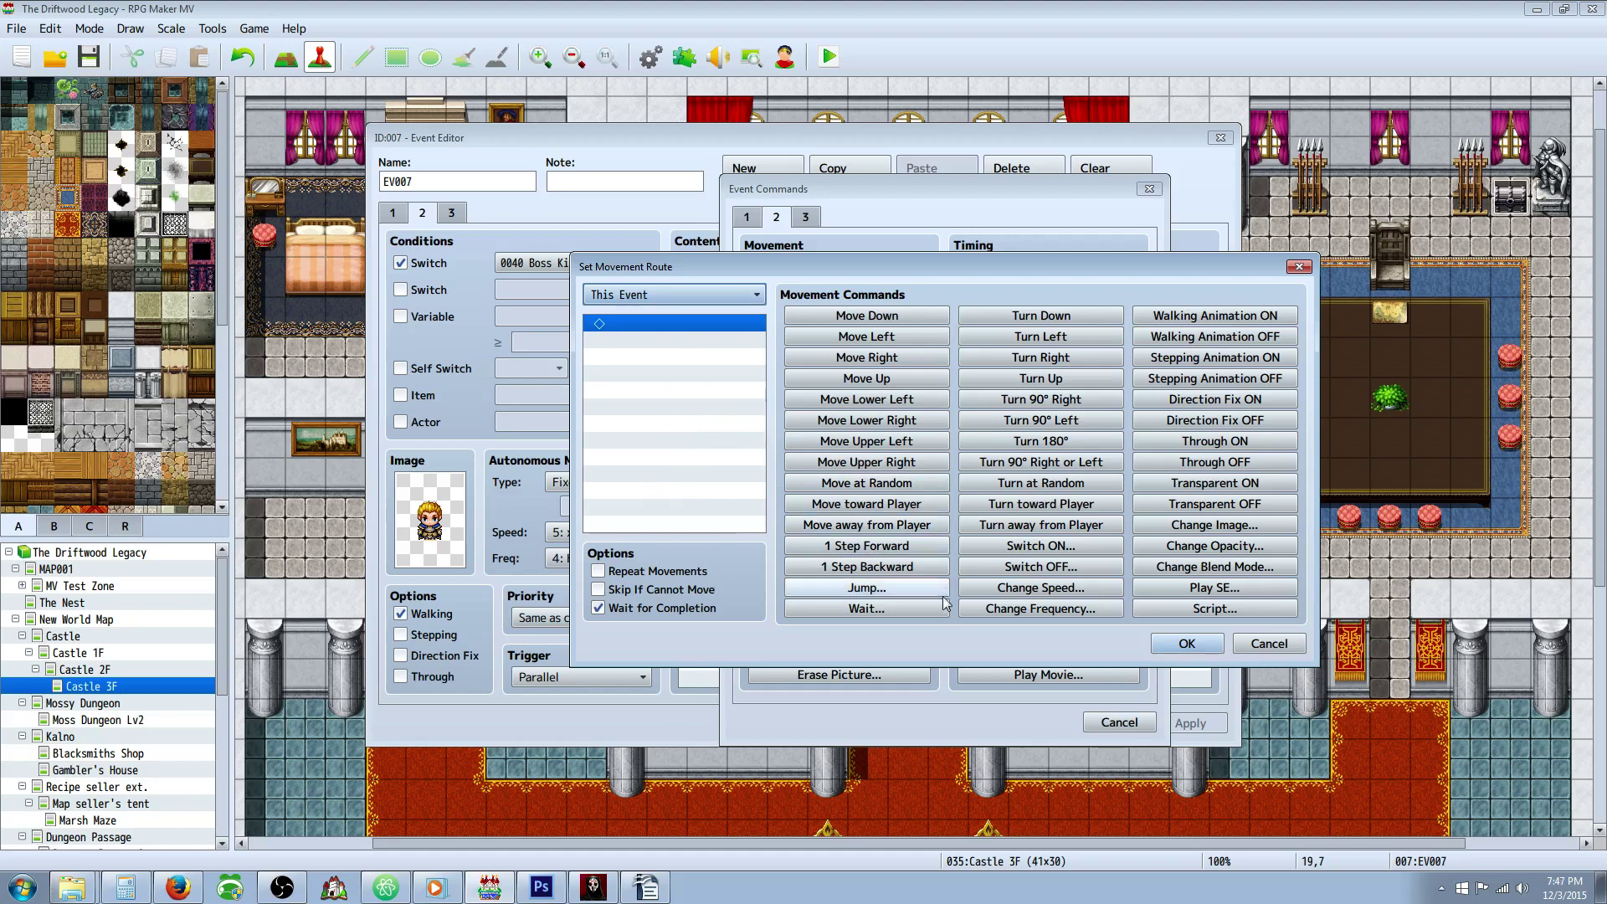
Step: Confirm the empty route, then delete that extra Set Movement Route row after self switch A
left_click(1187, 643)
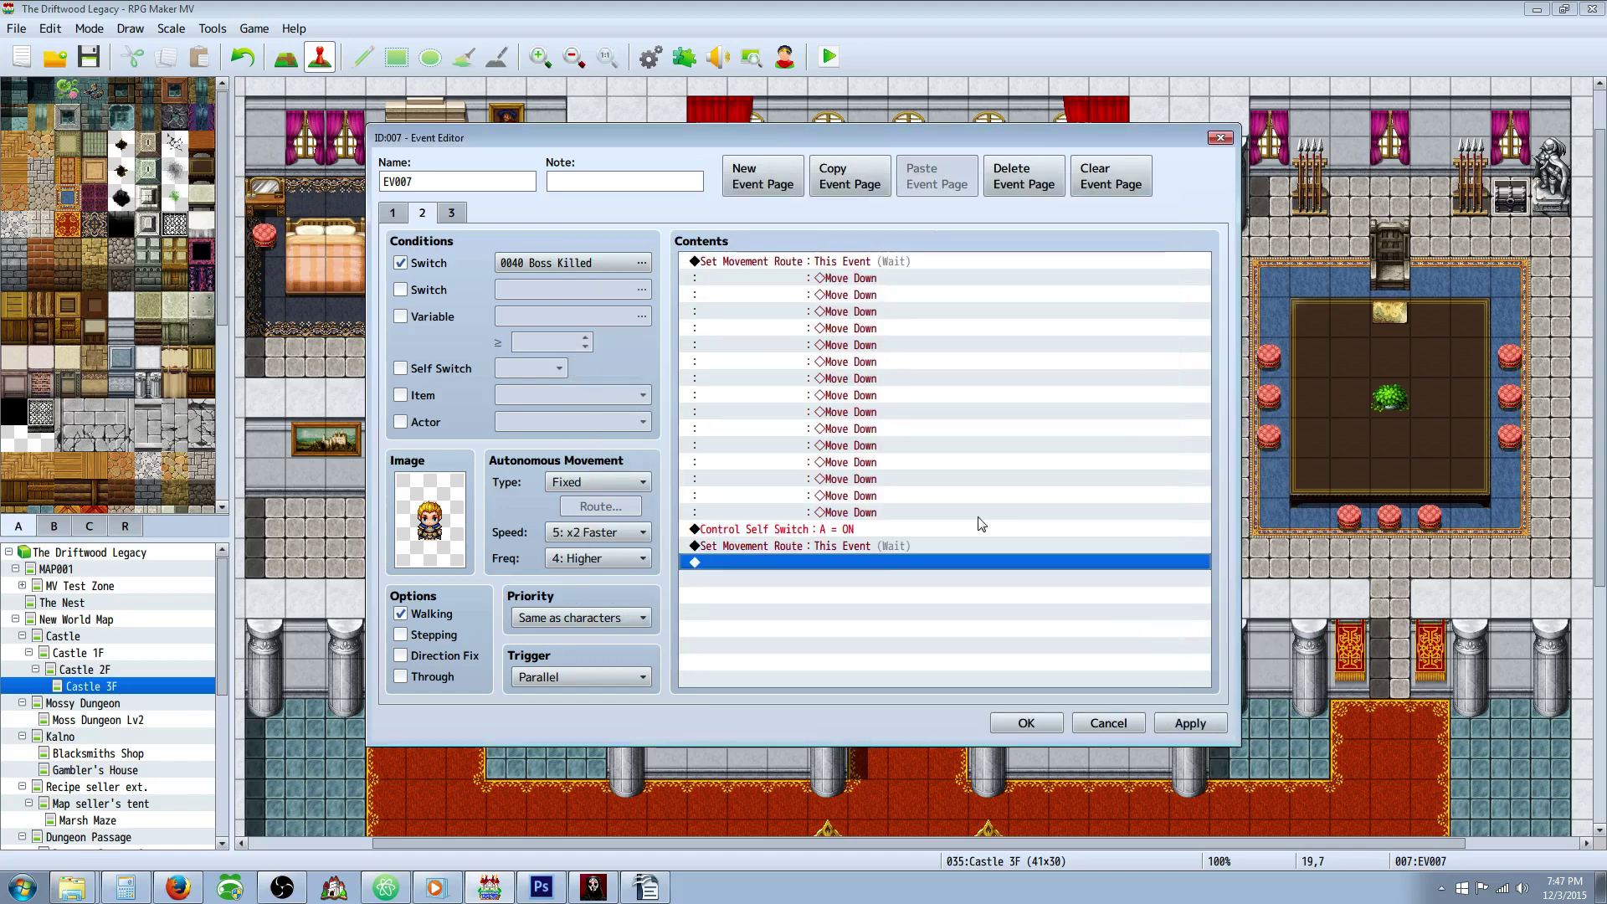
left_click(890, 544)
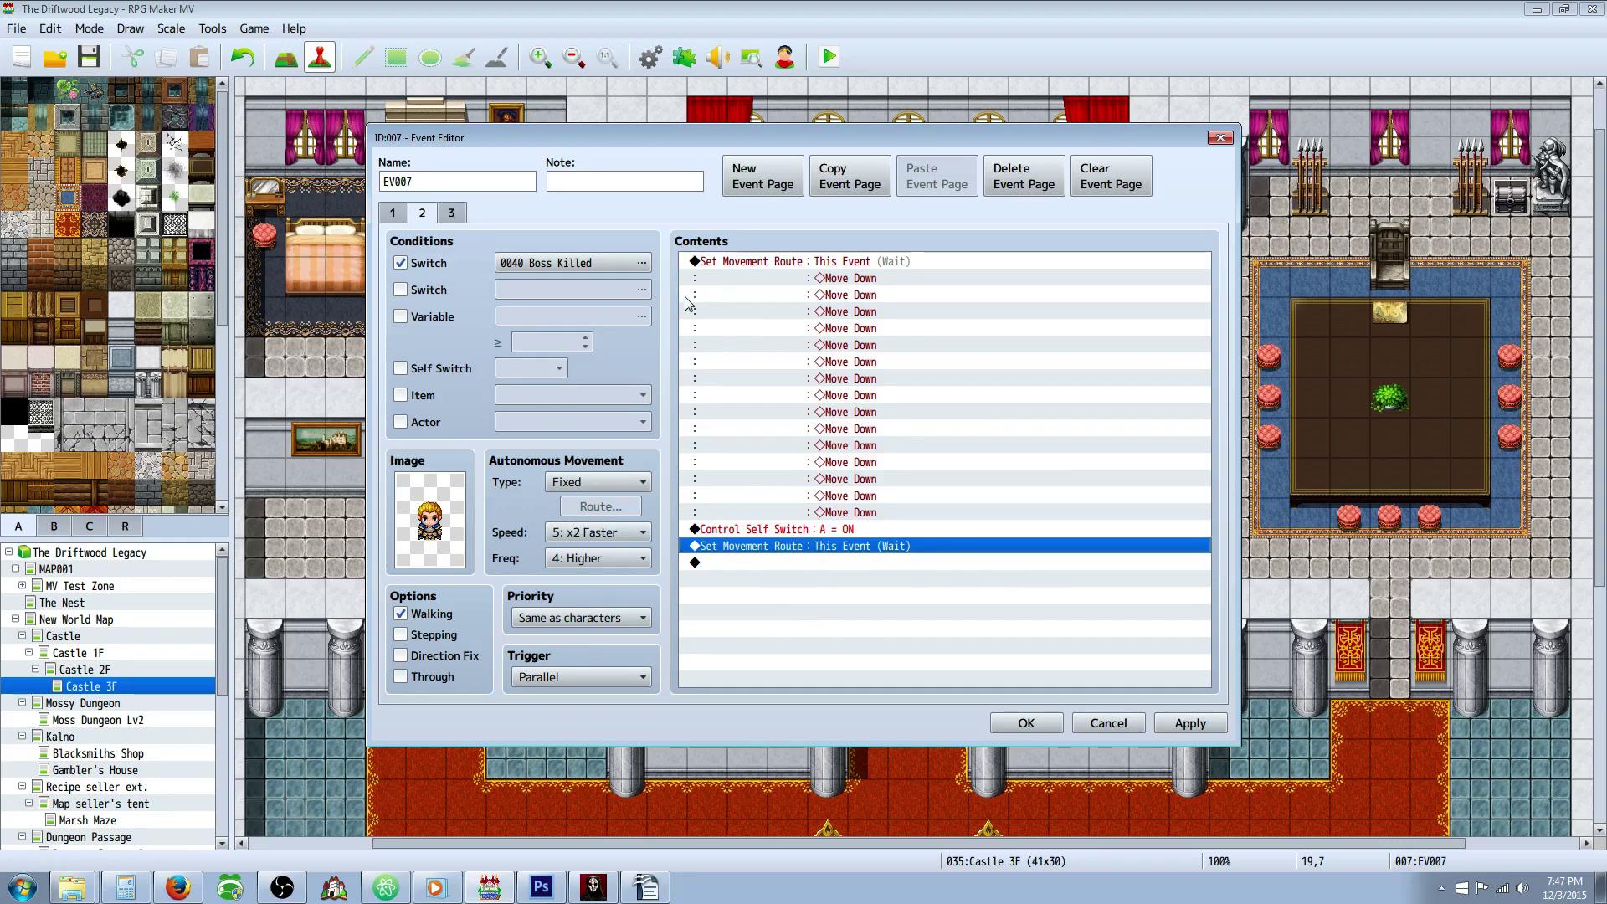
left_click(453, 213)
left_click(435, 216)
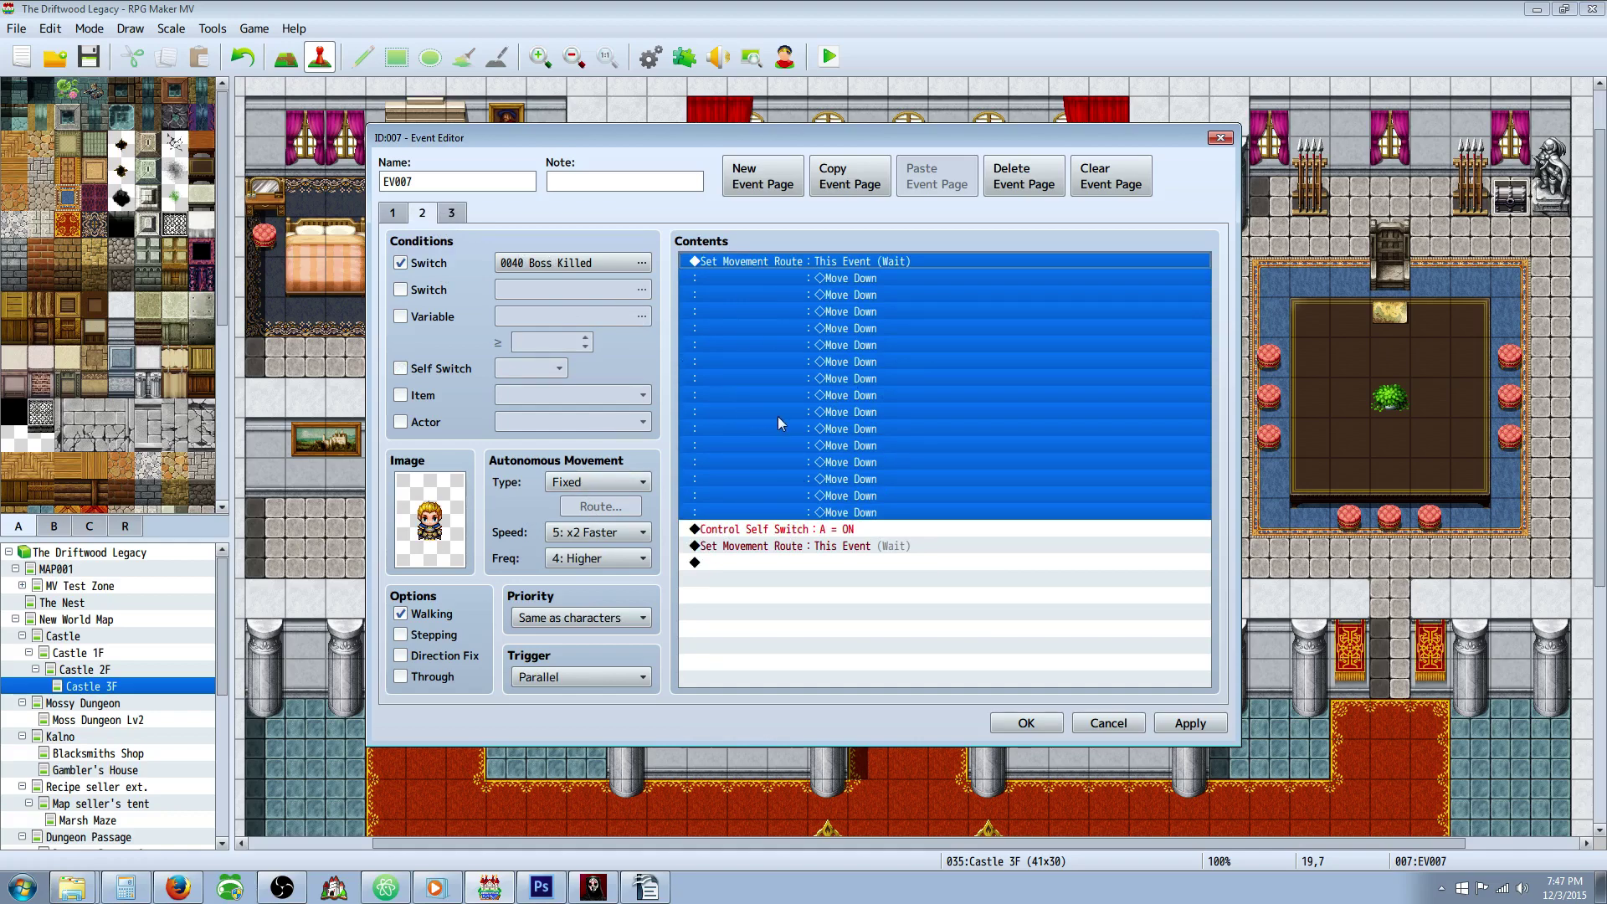
left_click(808, 529)
left_click(799, 545)
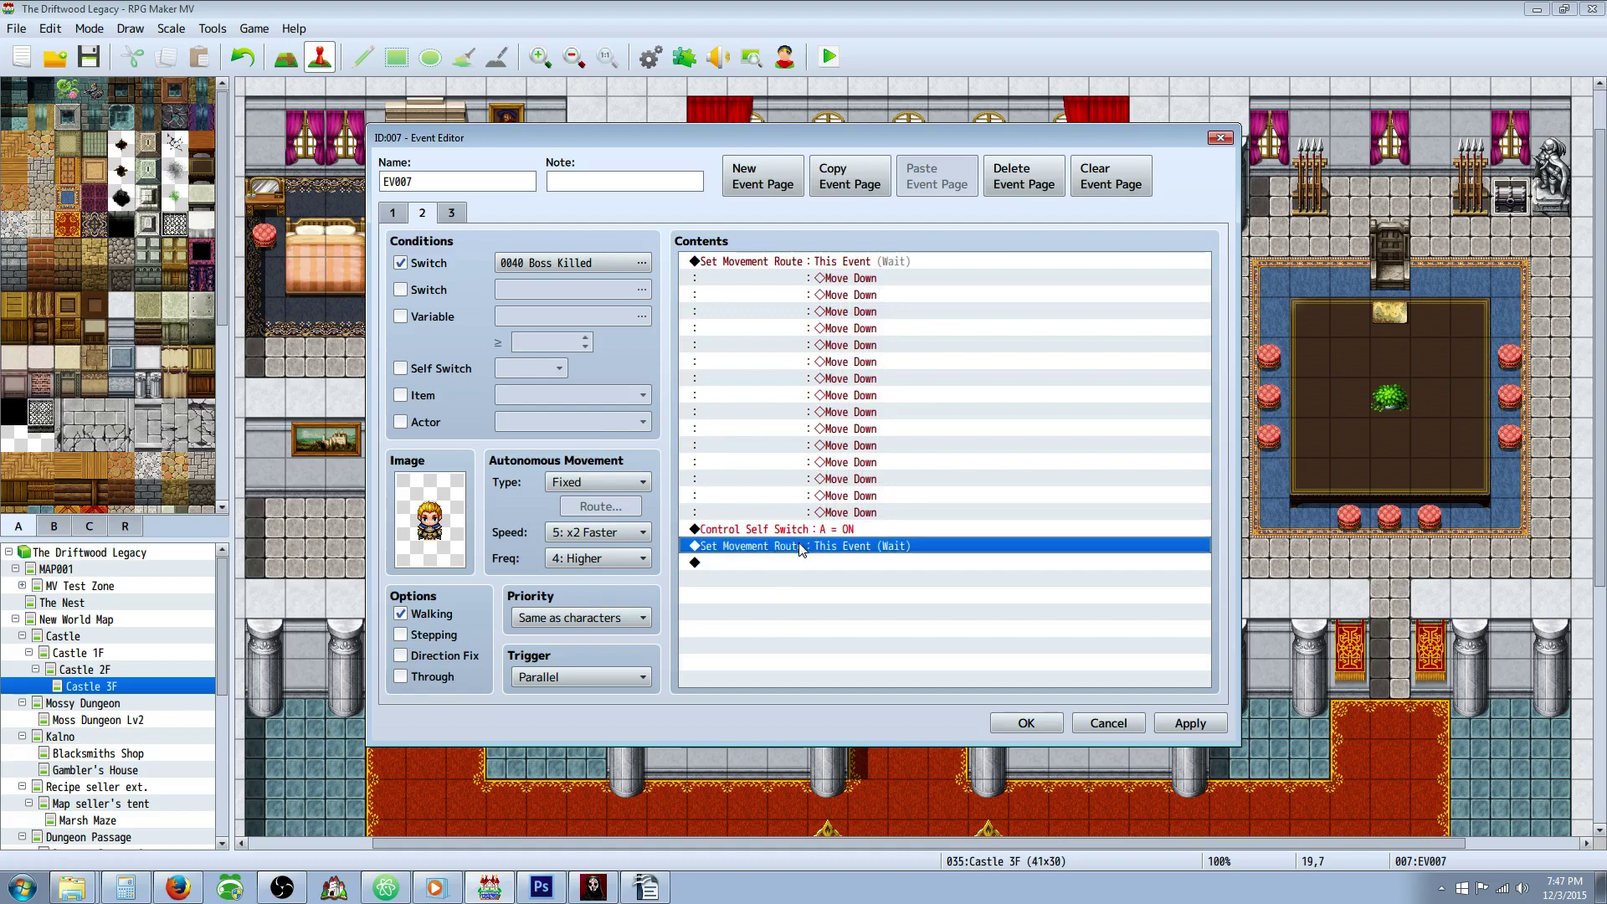
key("Delete")
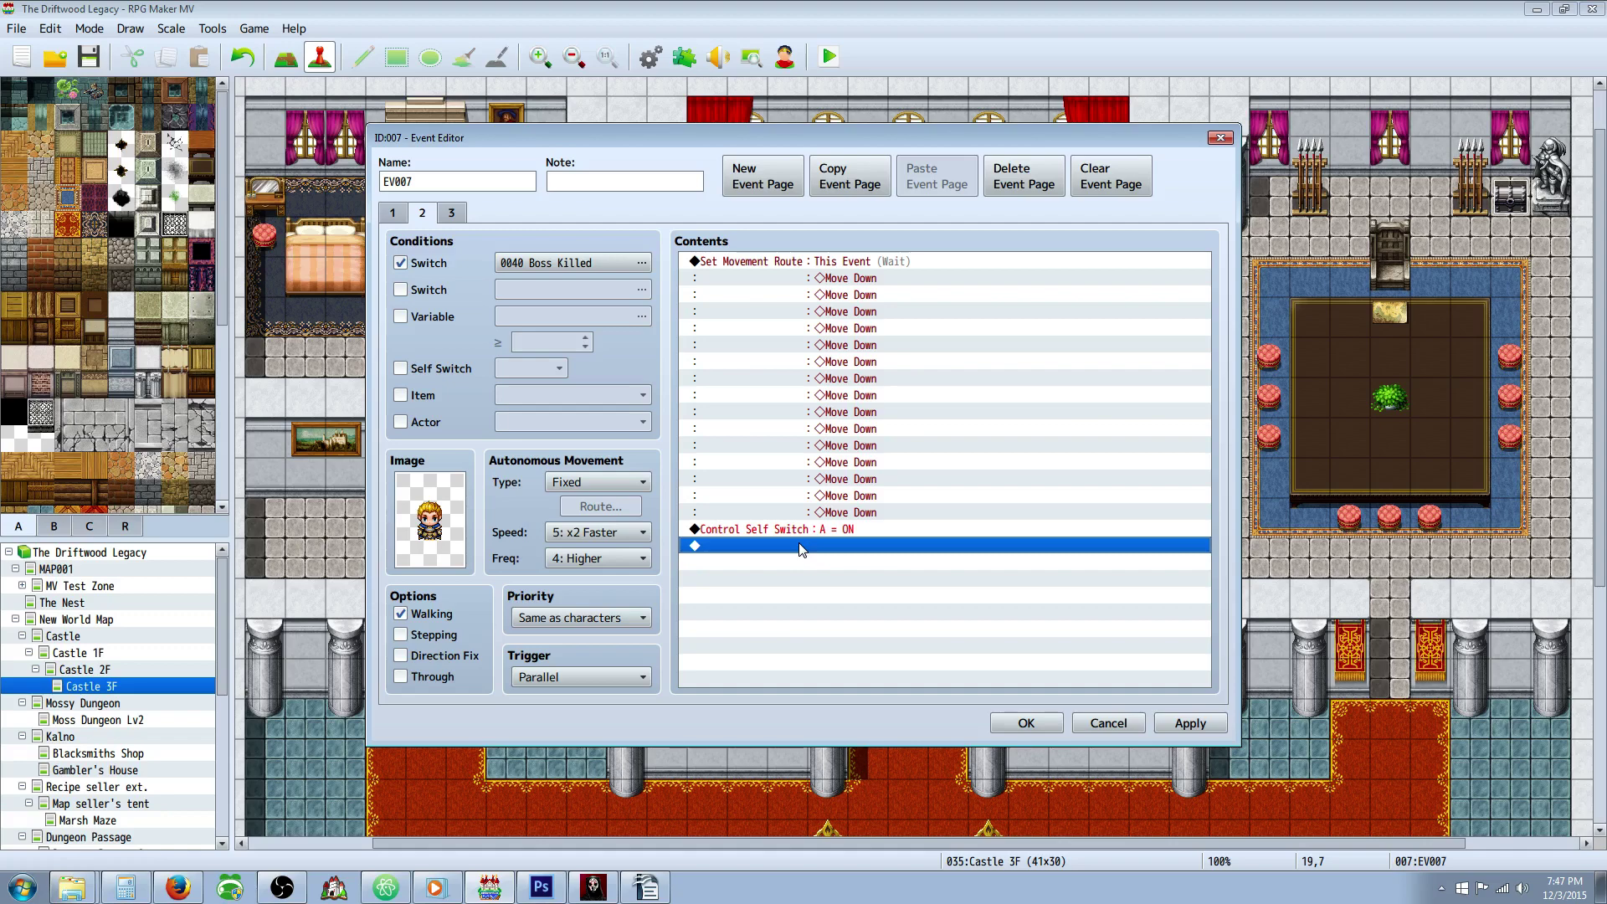
Step: Open the Event Commands list on the empty last row and cancel without adding anything
left_click(826, 529)
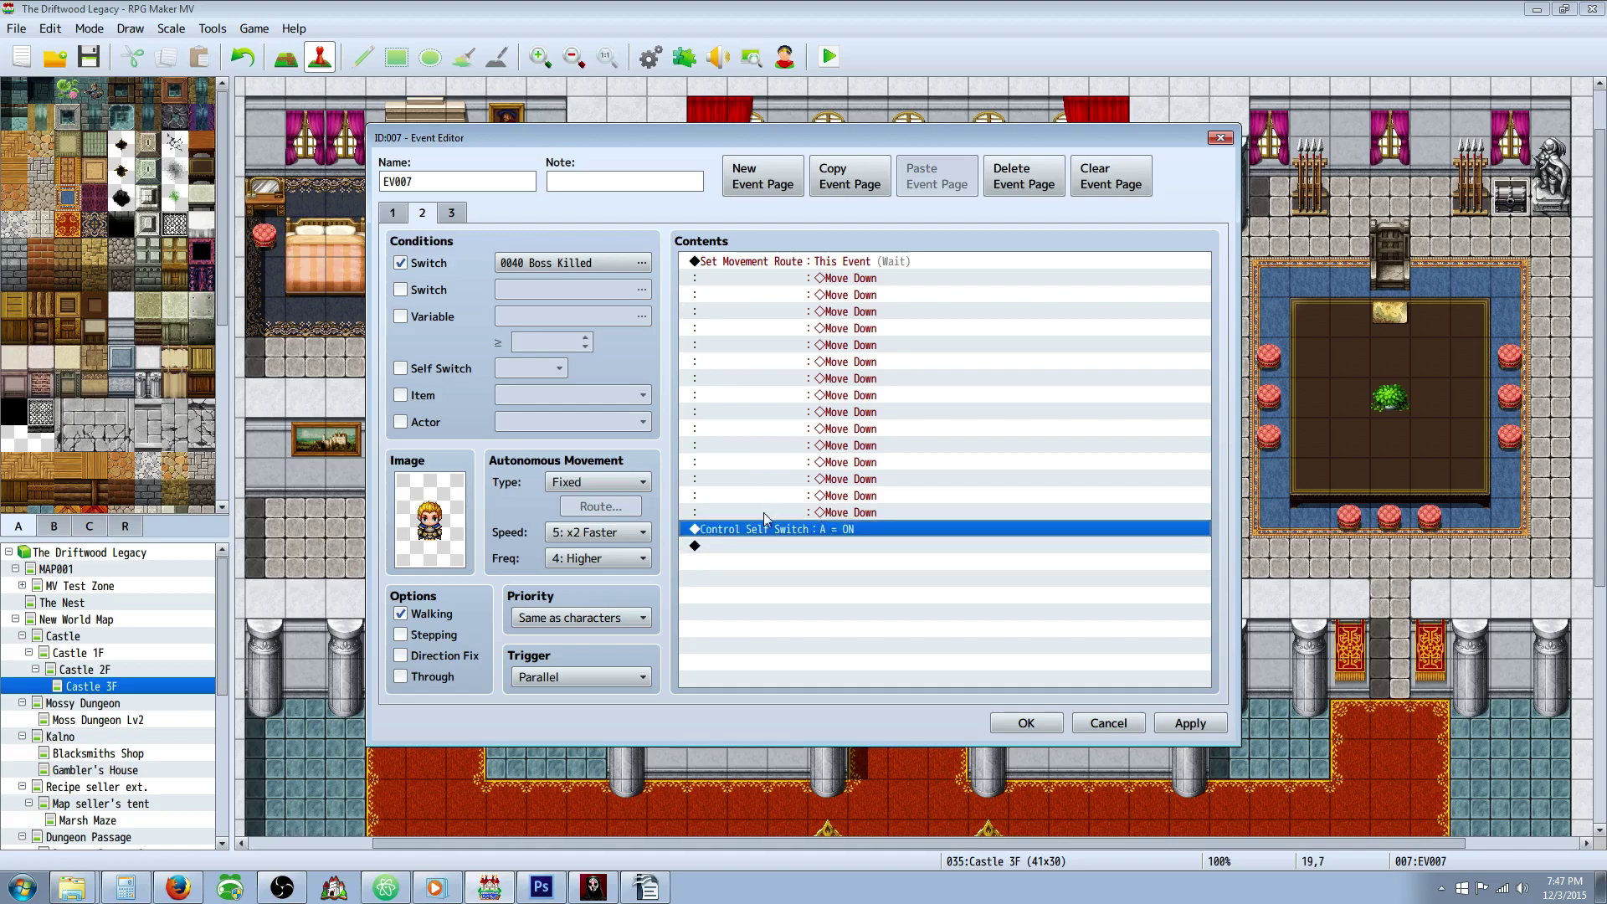
right_click(755, 551)
left_click(793, 562)
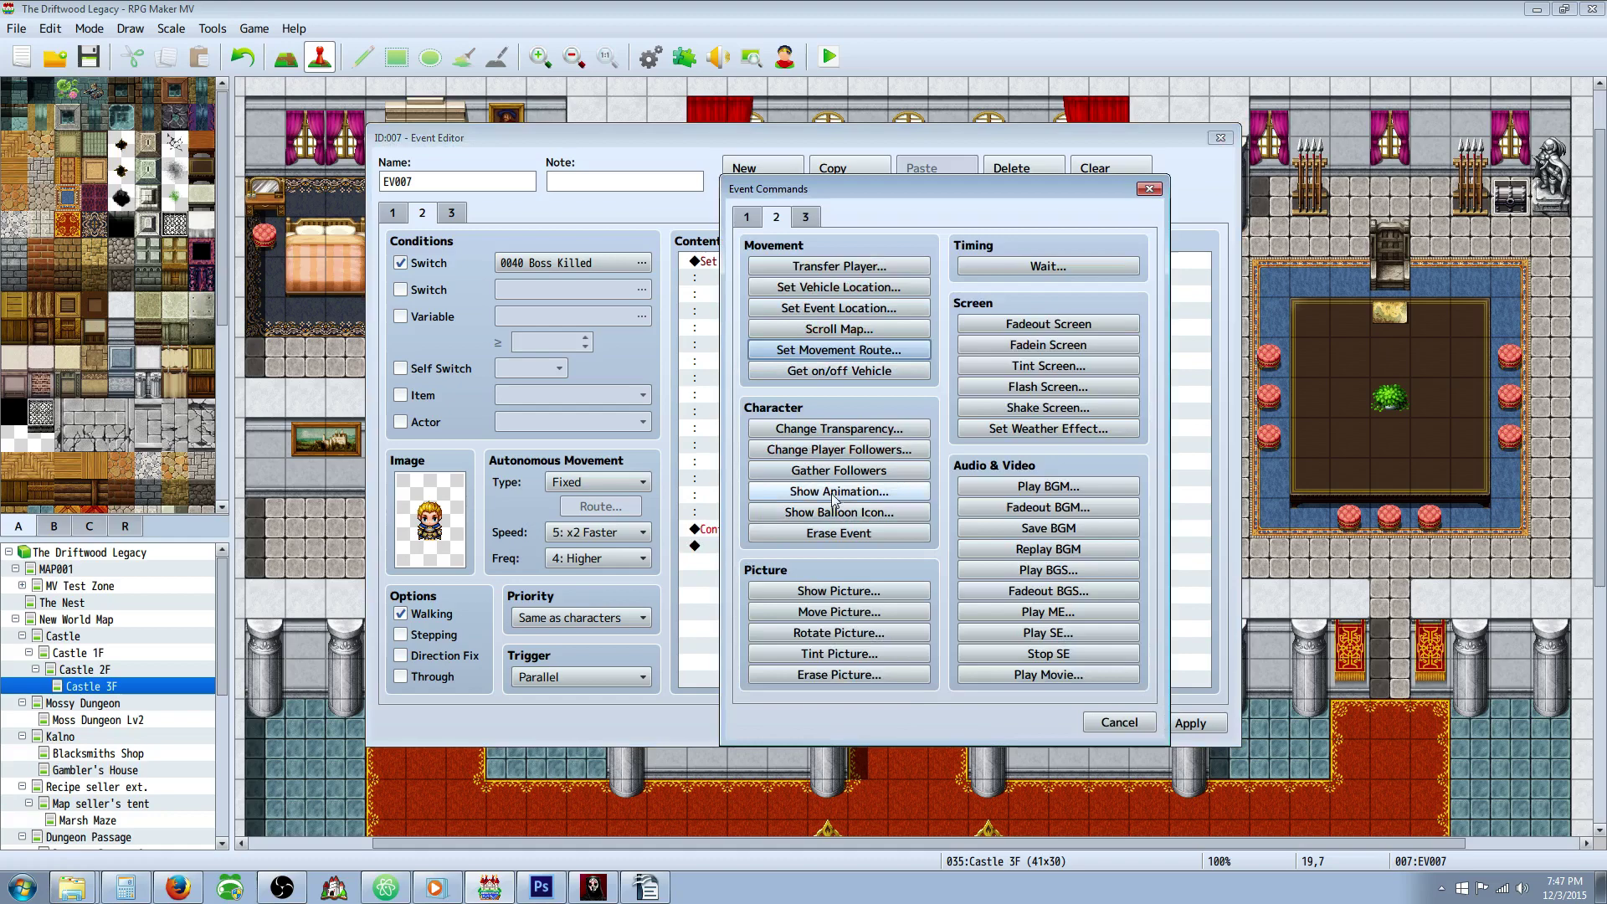
left_click(747, 220)
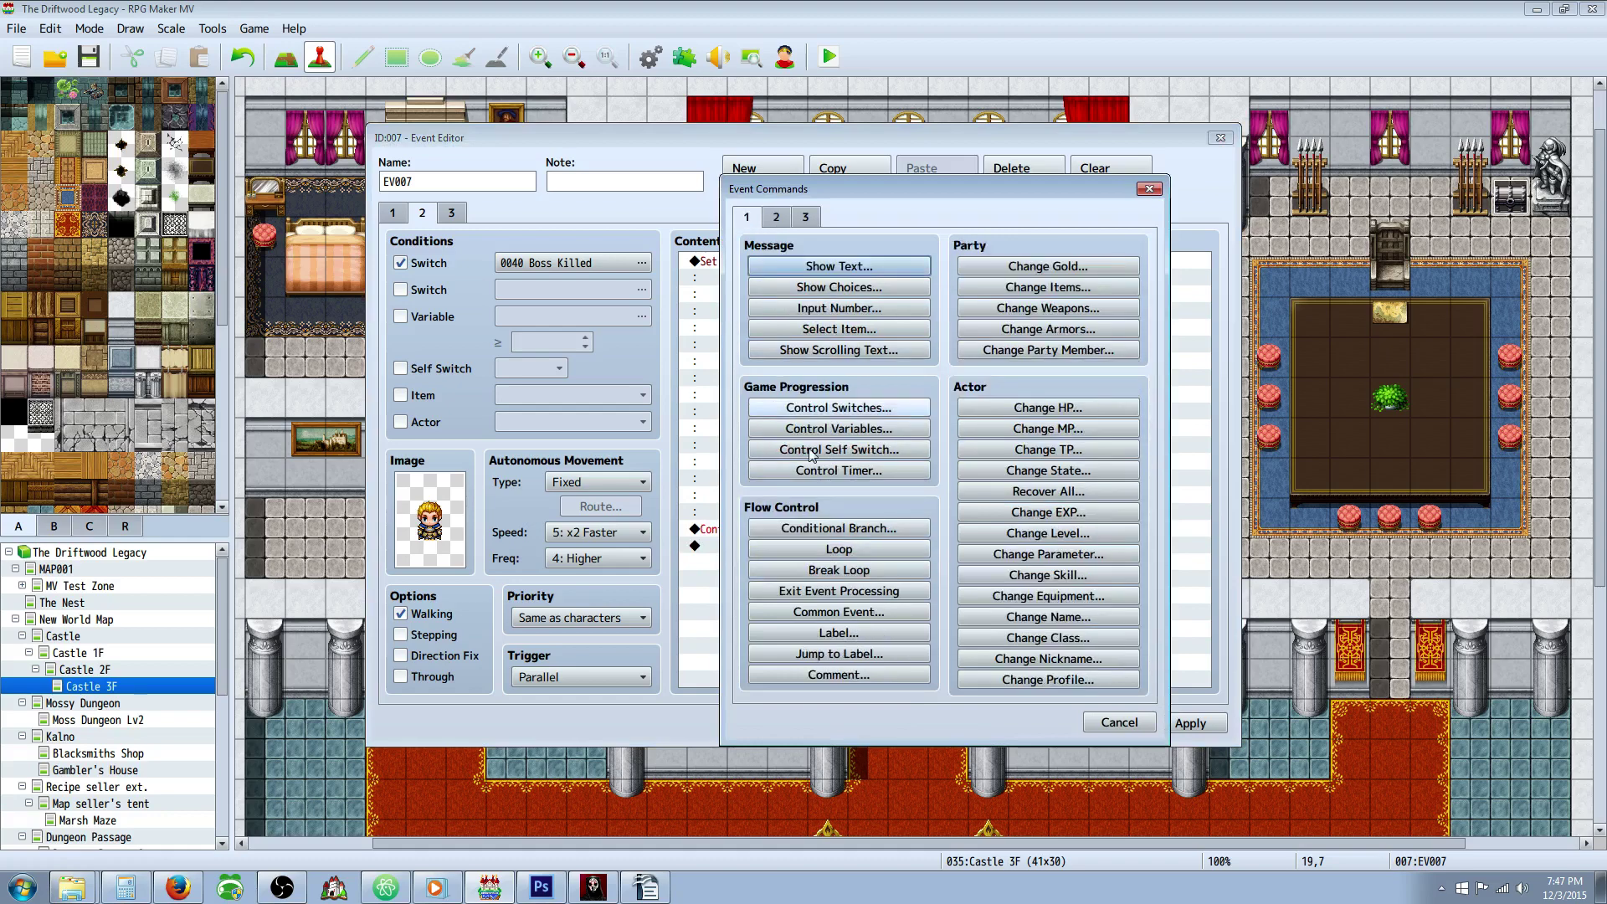
left_click(1119, 722)
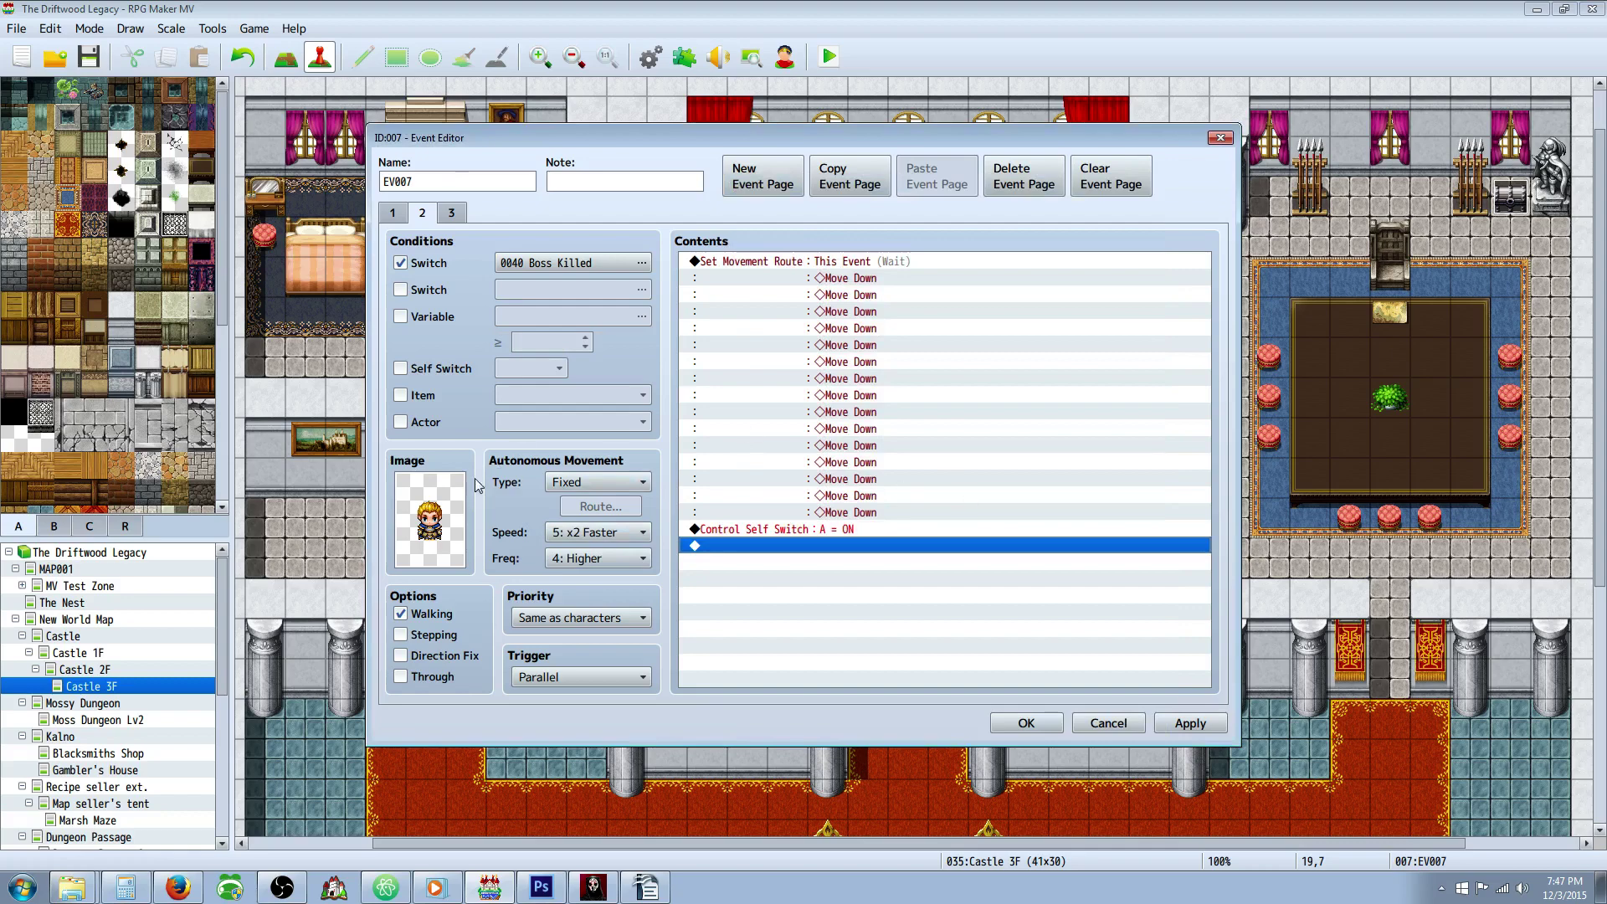
left_click(596, 532)
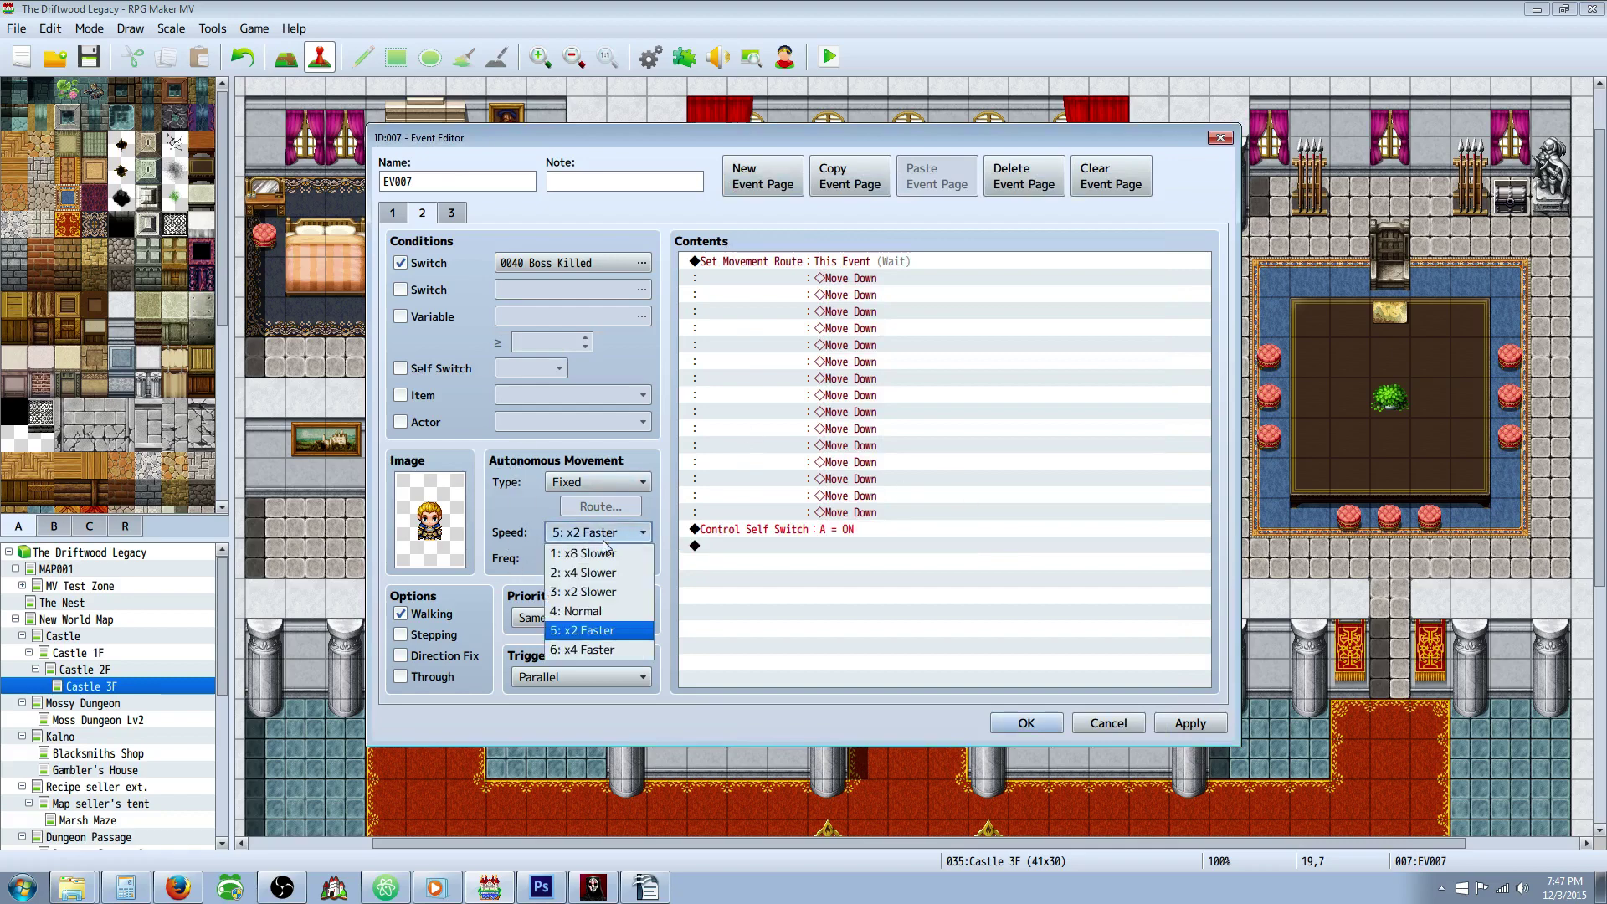
left_click(590, 629)
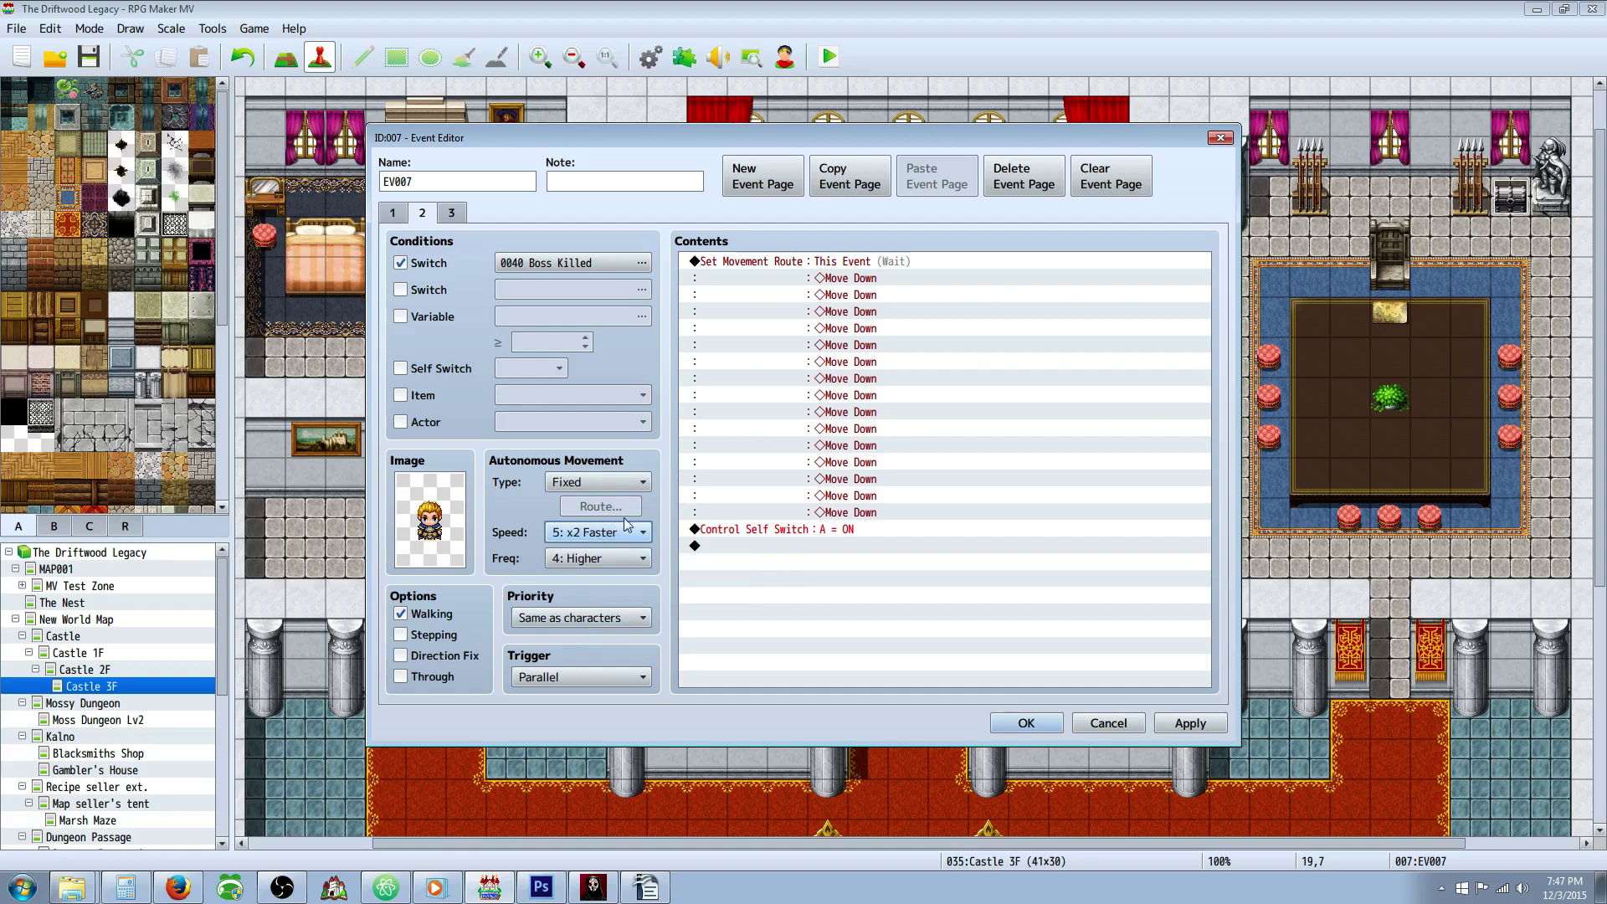
left_click(452, 213)
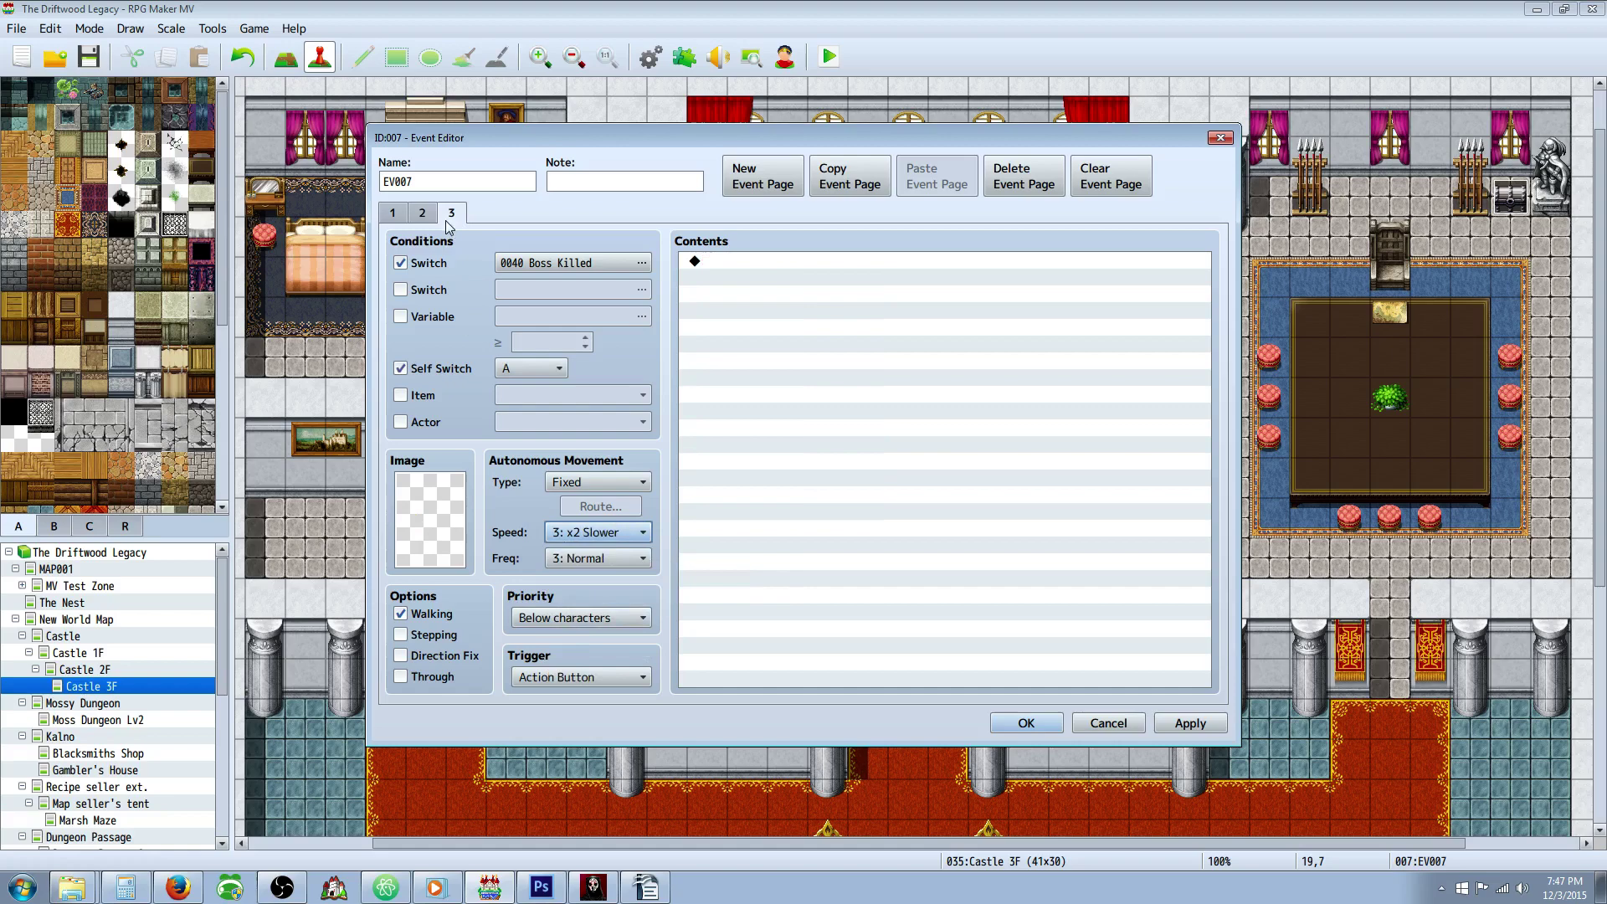
left_click(423, 215)
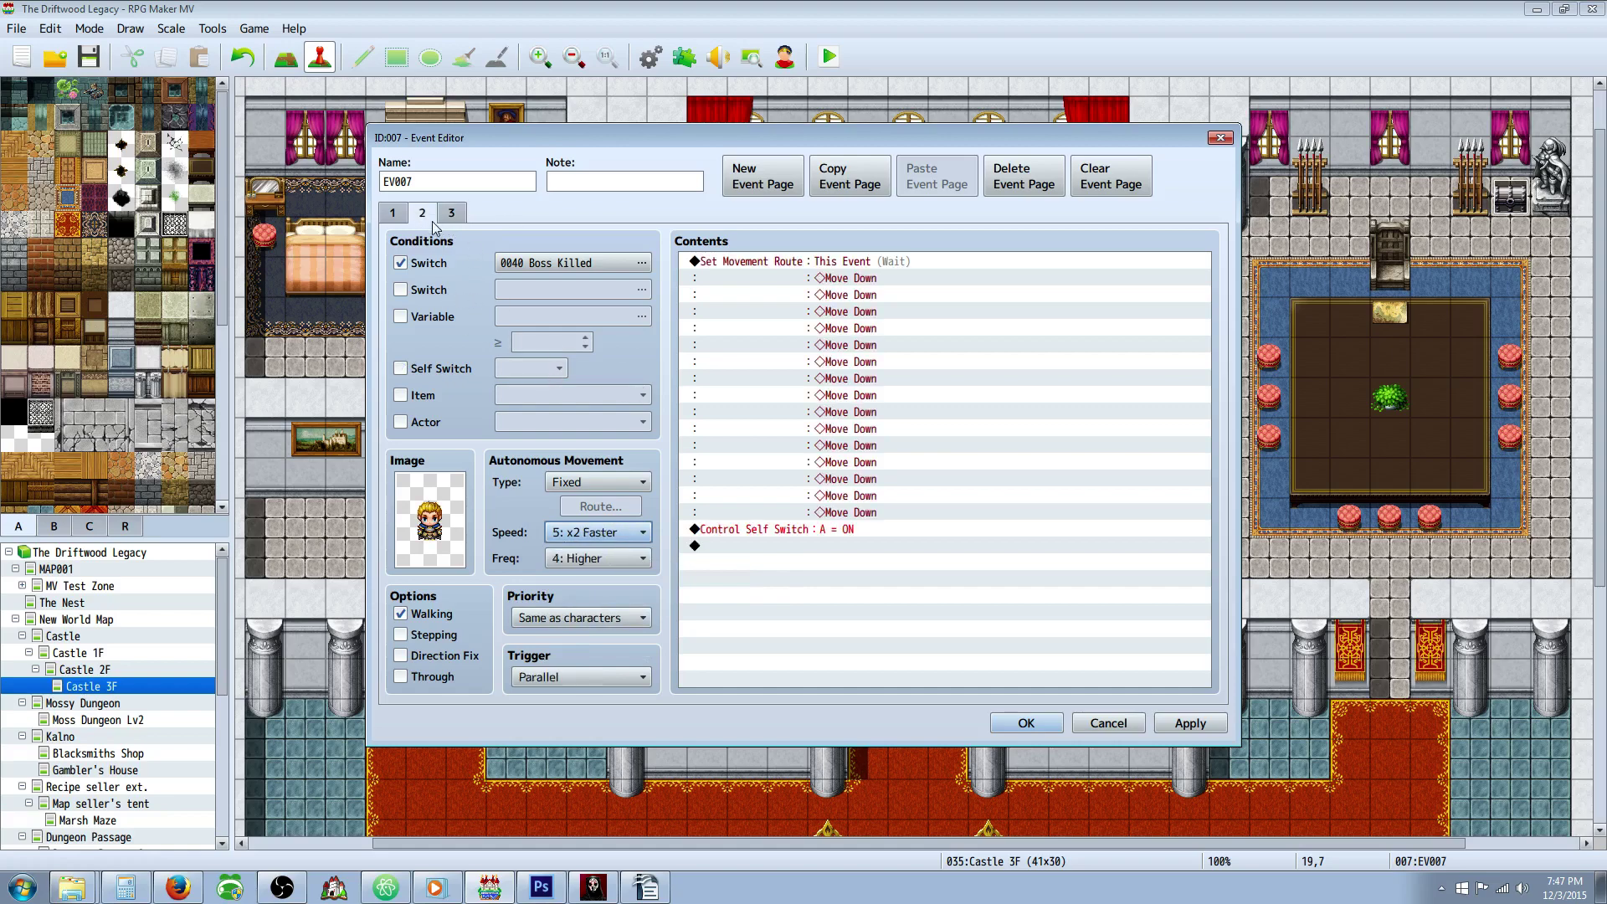
left_click(453, 214)
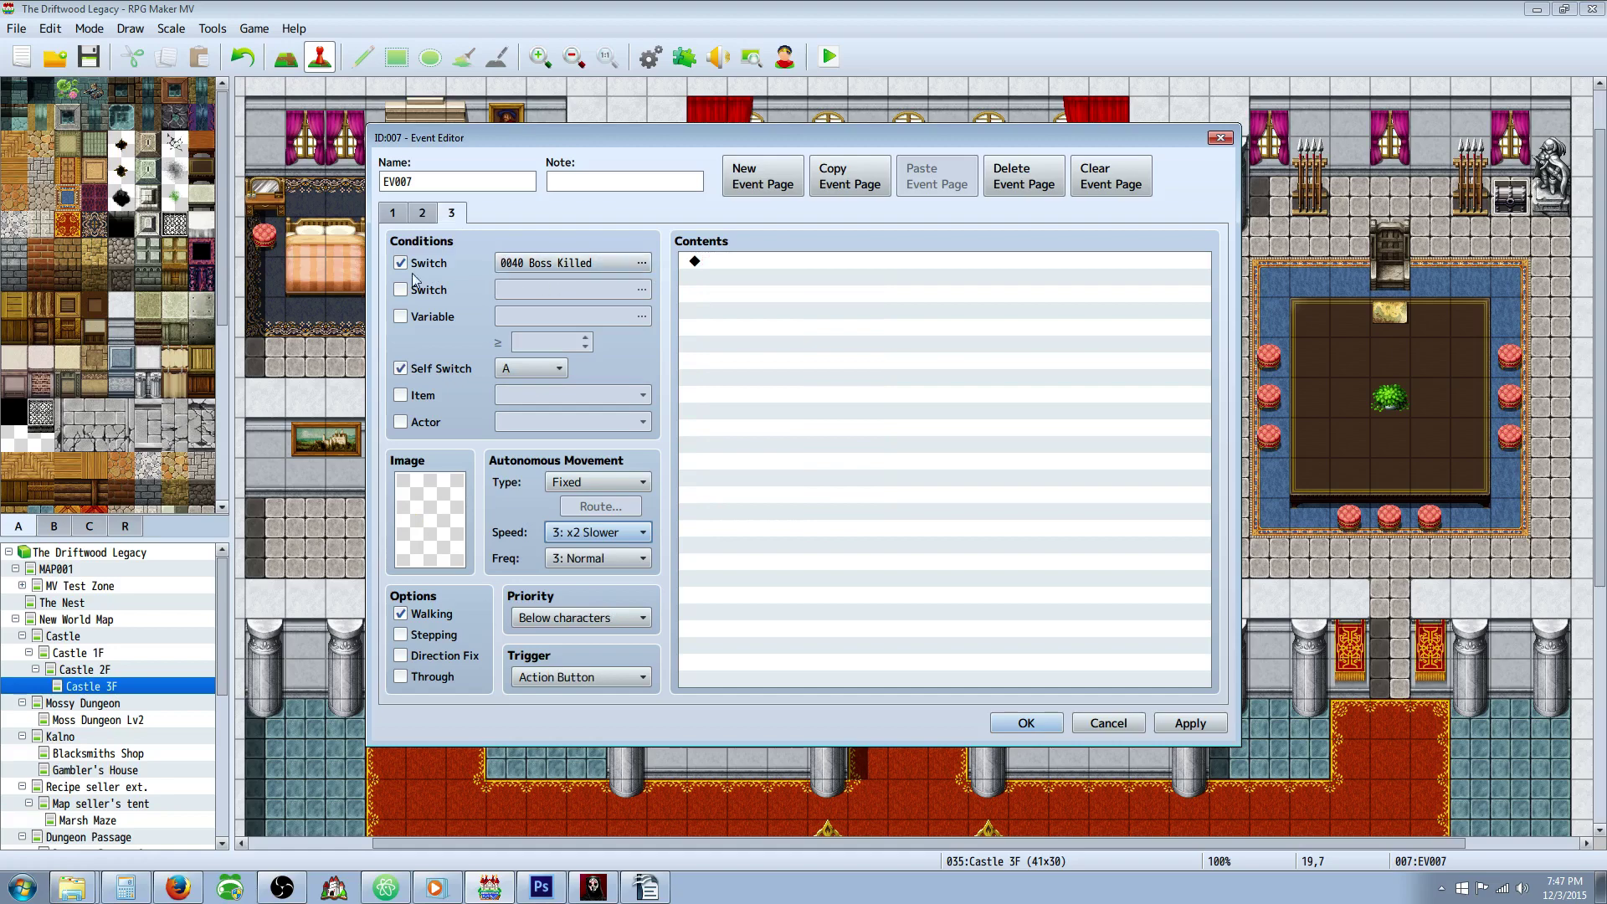
left_click(422, 213)
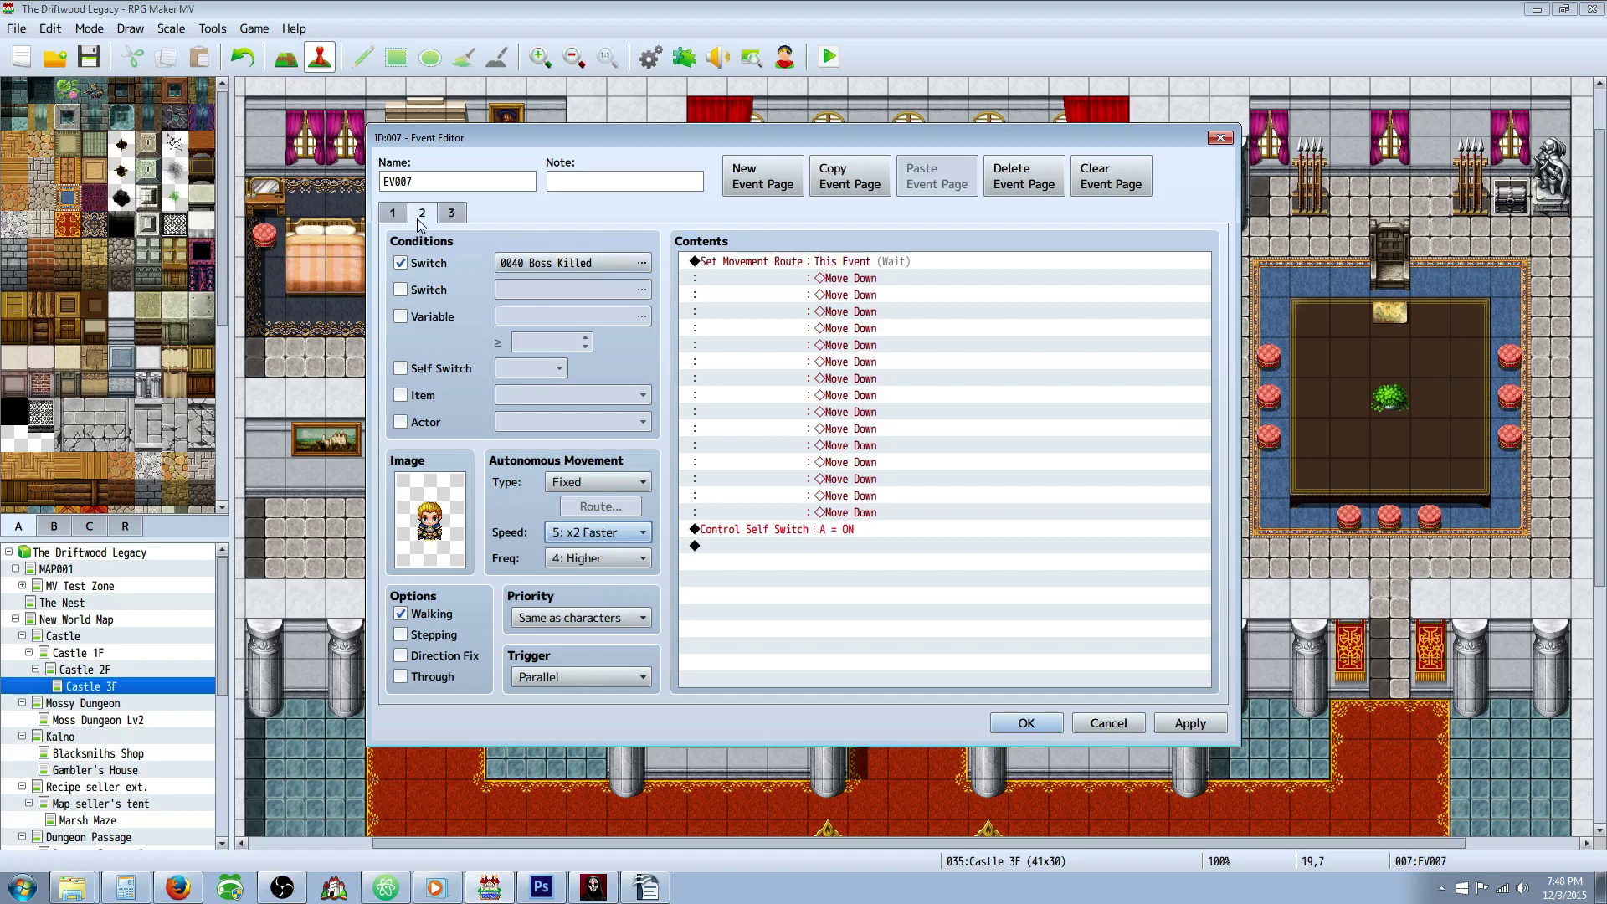
left_click(837, 544)
left_click(838, 531)
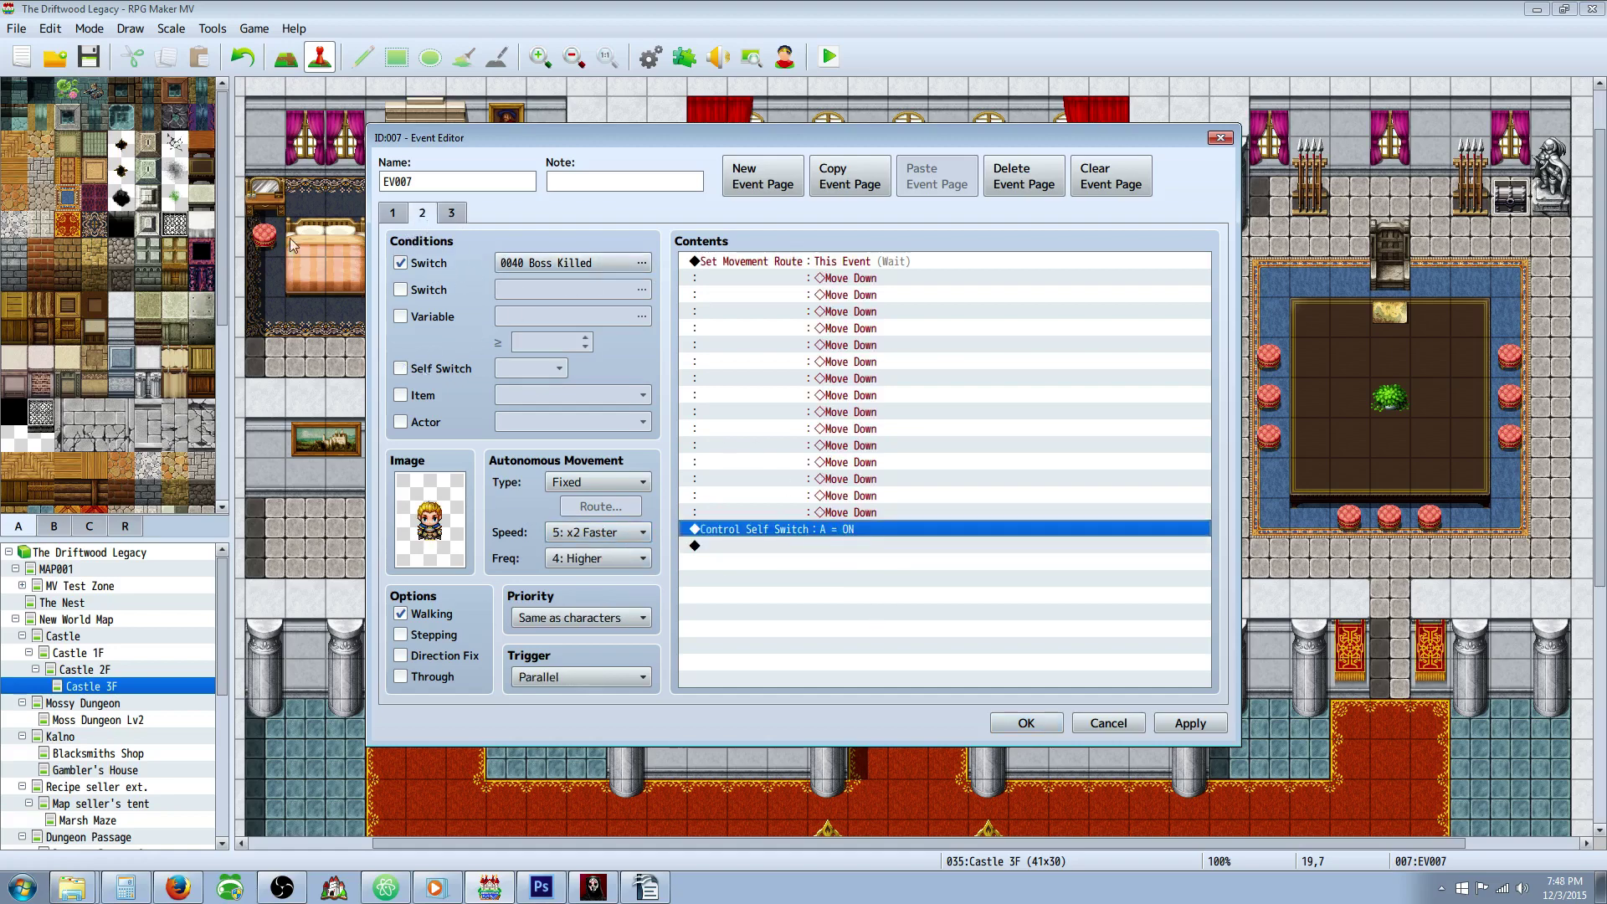
left_click(453, 214)
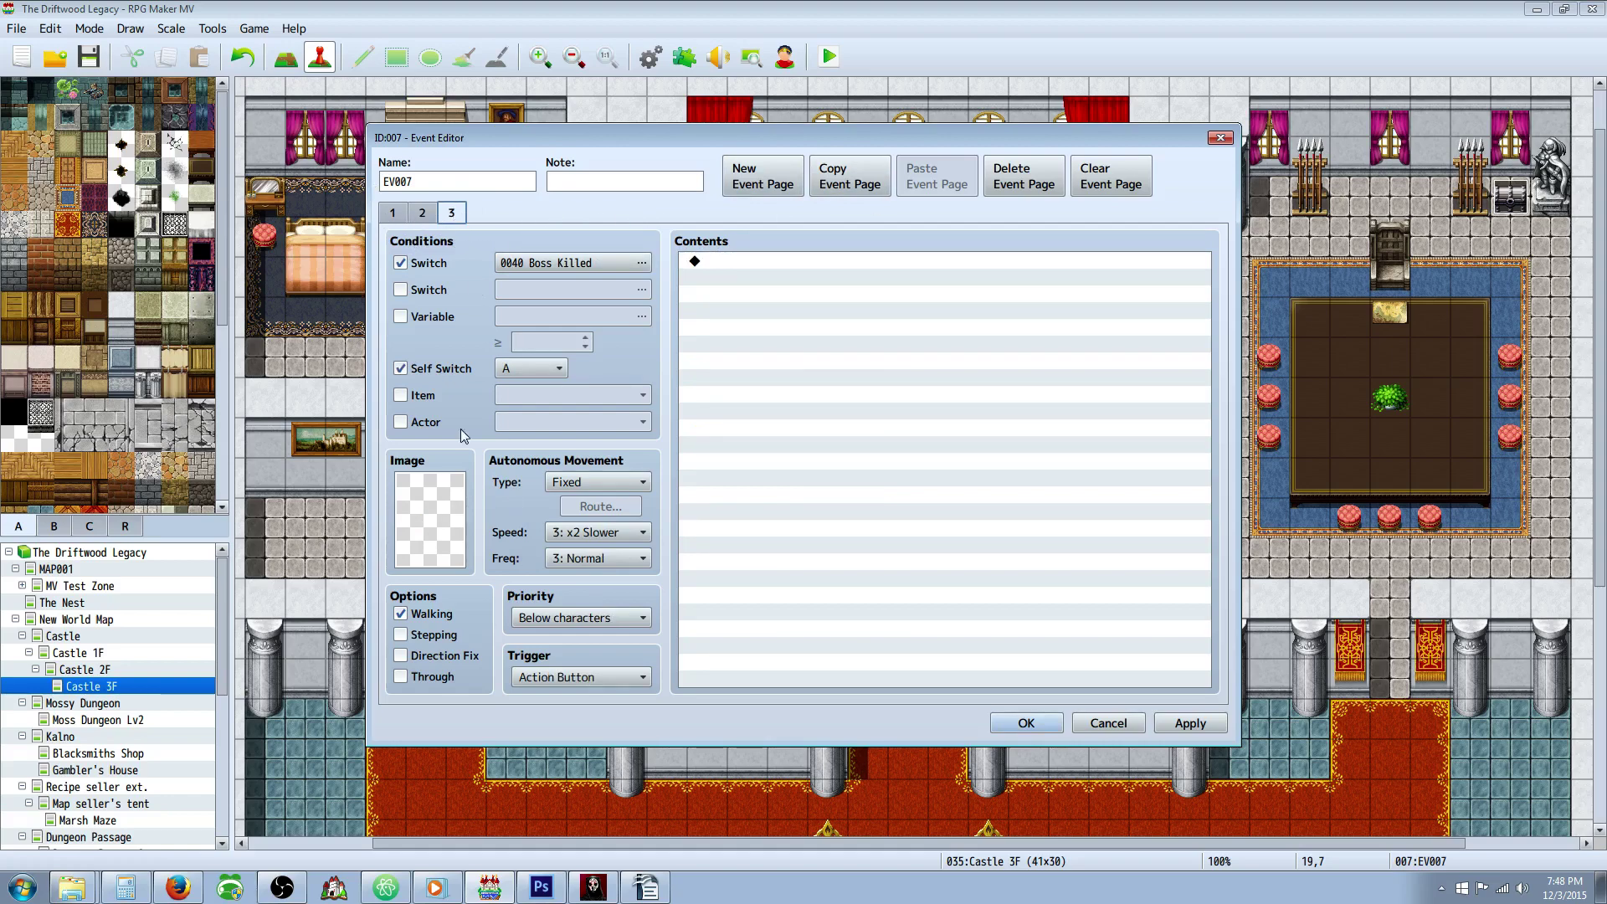
Step: Flip through EV007's pages 1, 2 and 3 to compare their contents
left_click(422, 212)
left_click(391, 212)
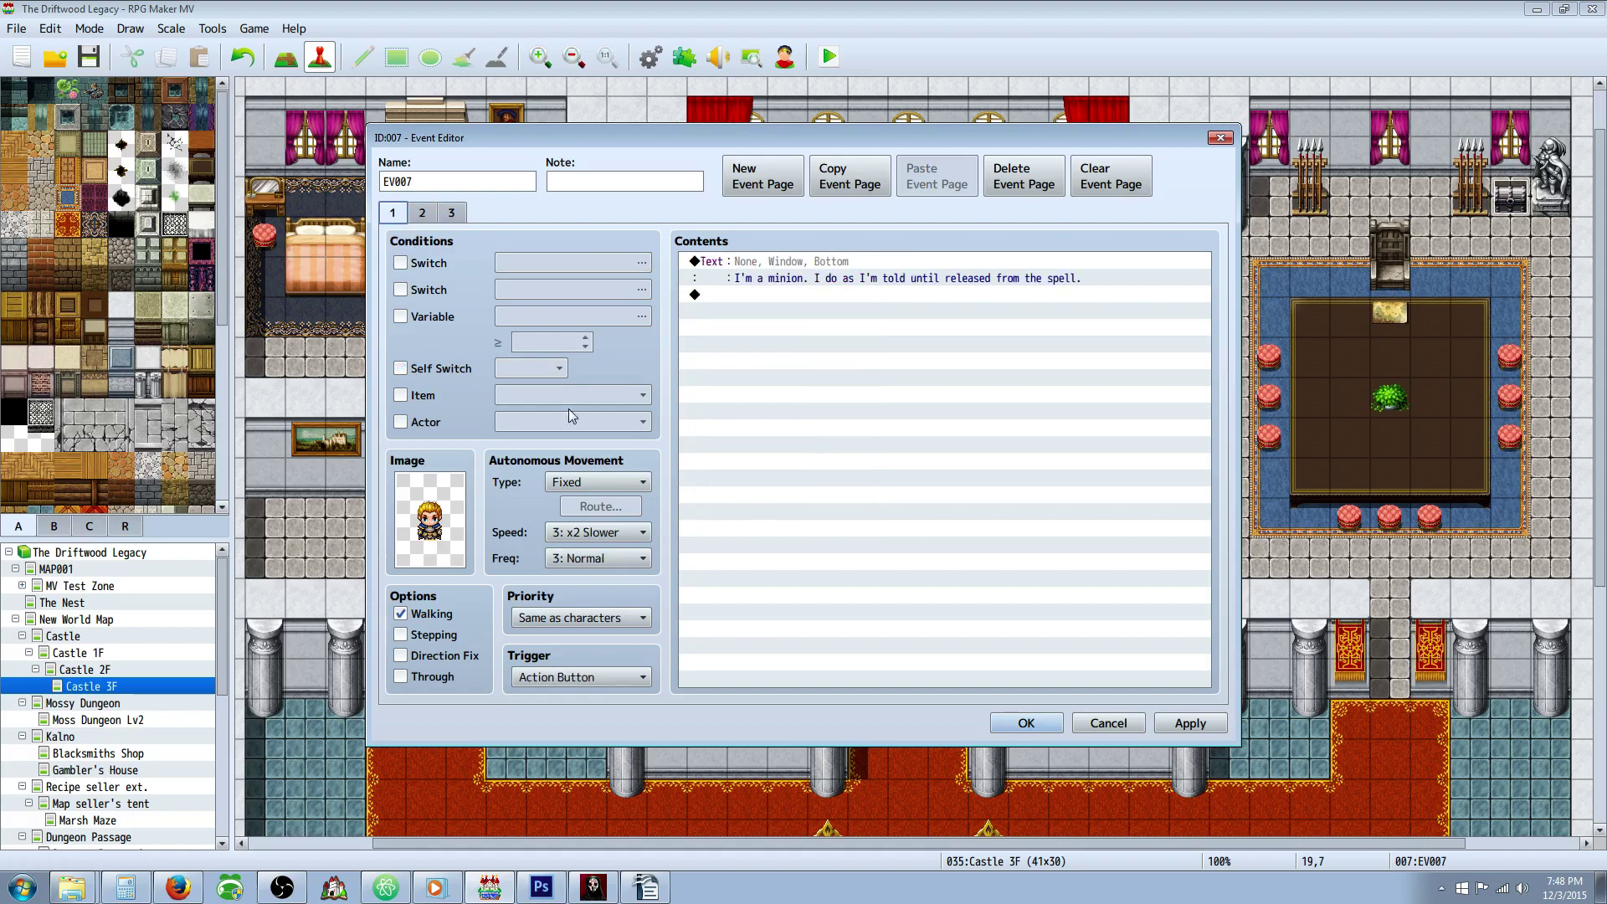
left_click(451, 213)
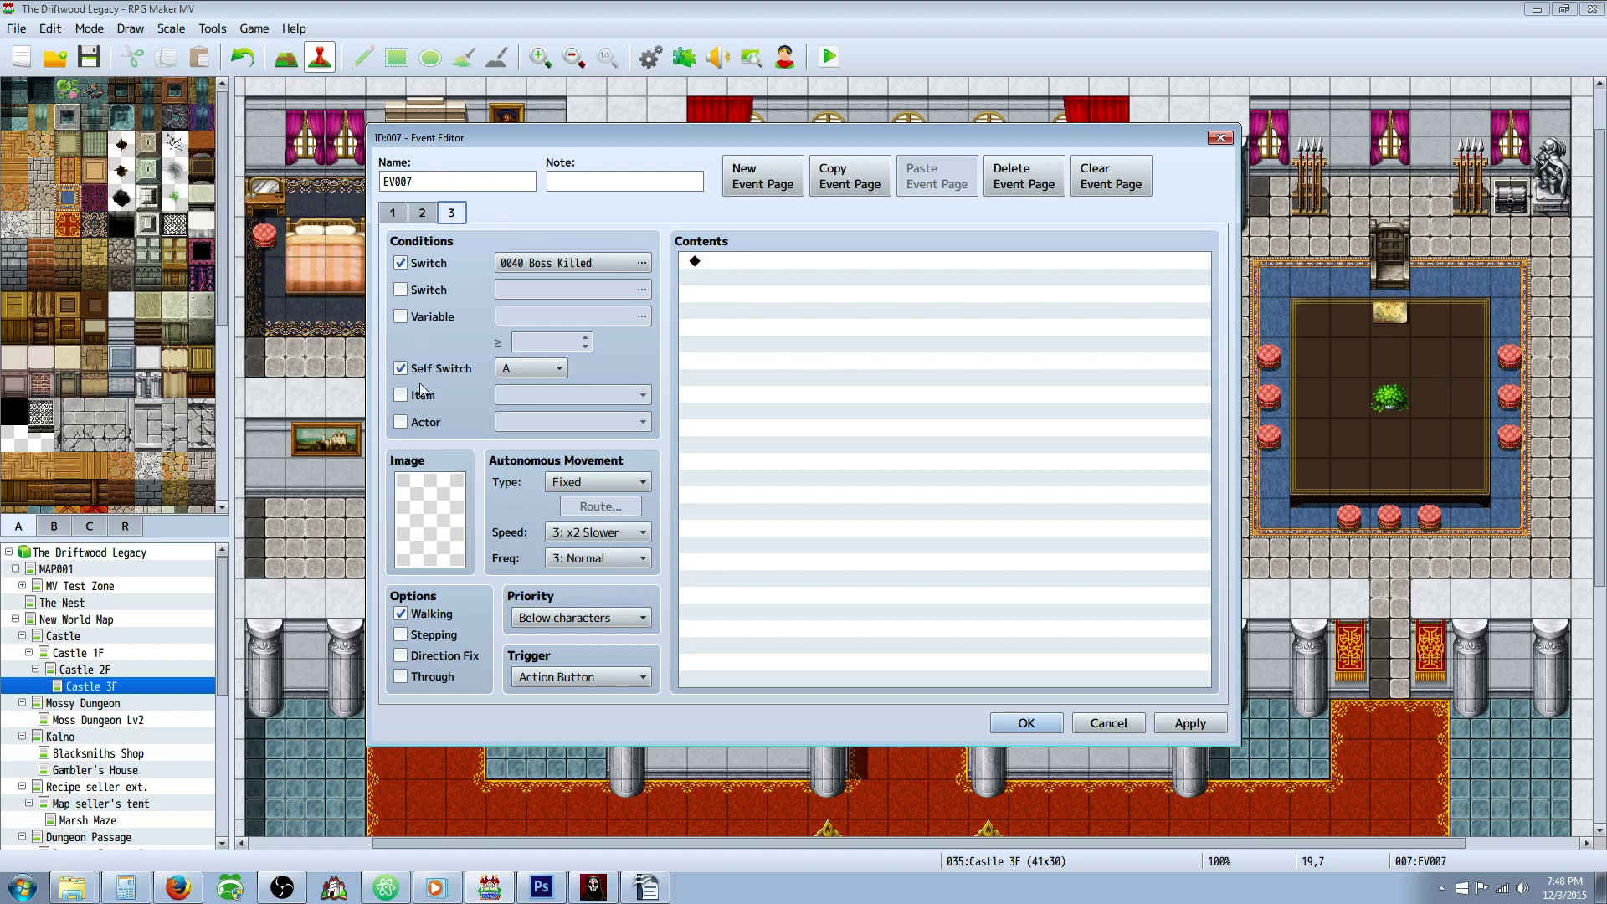
left_click(423, 215)
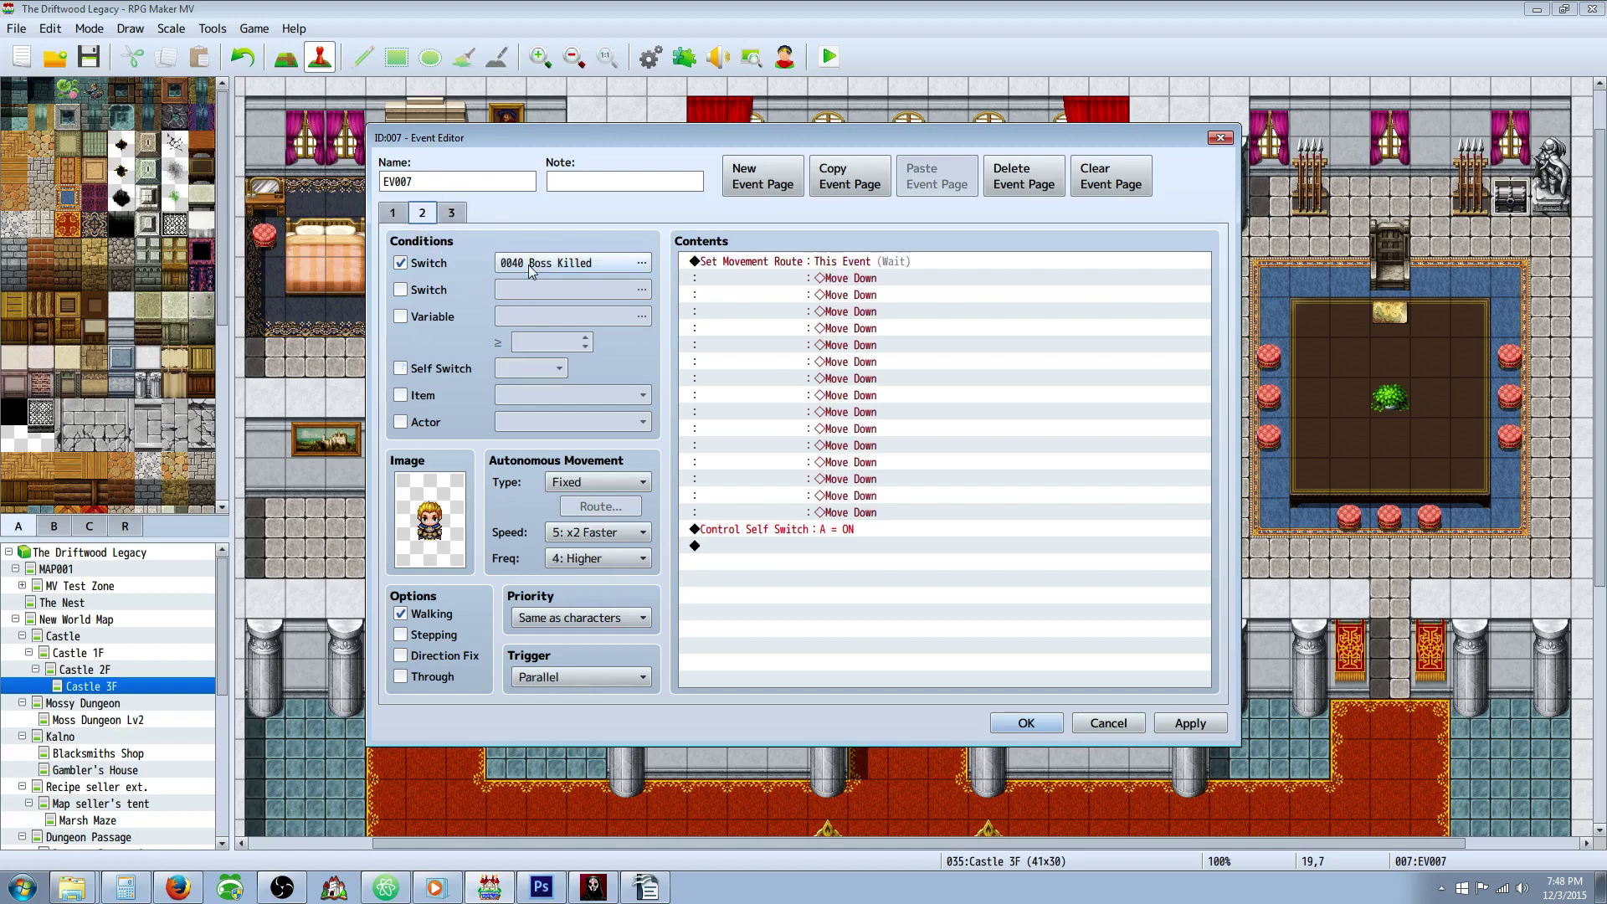
left_click(393, 212)
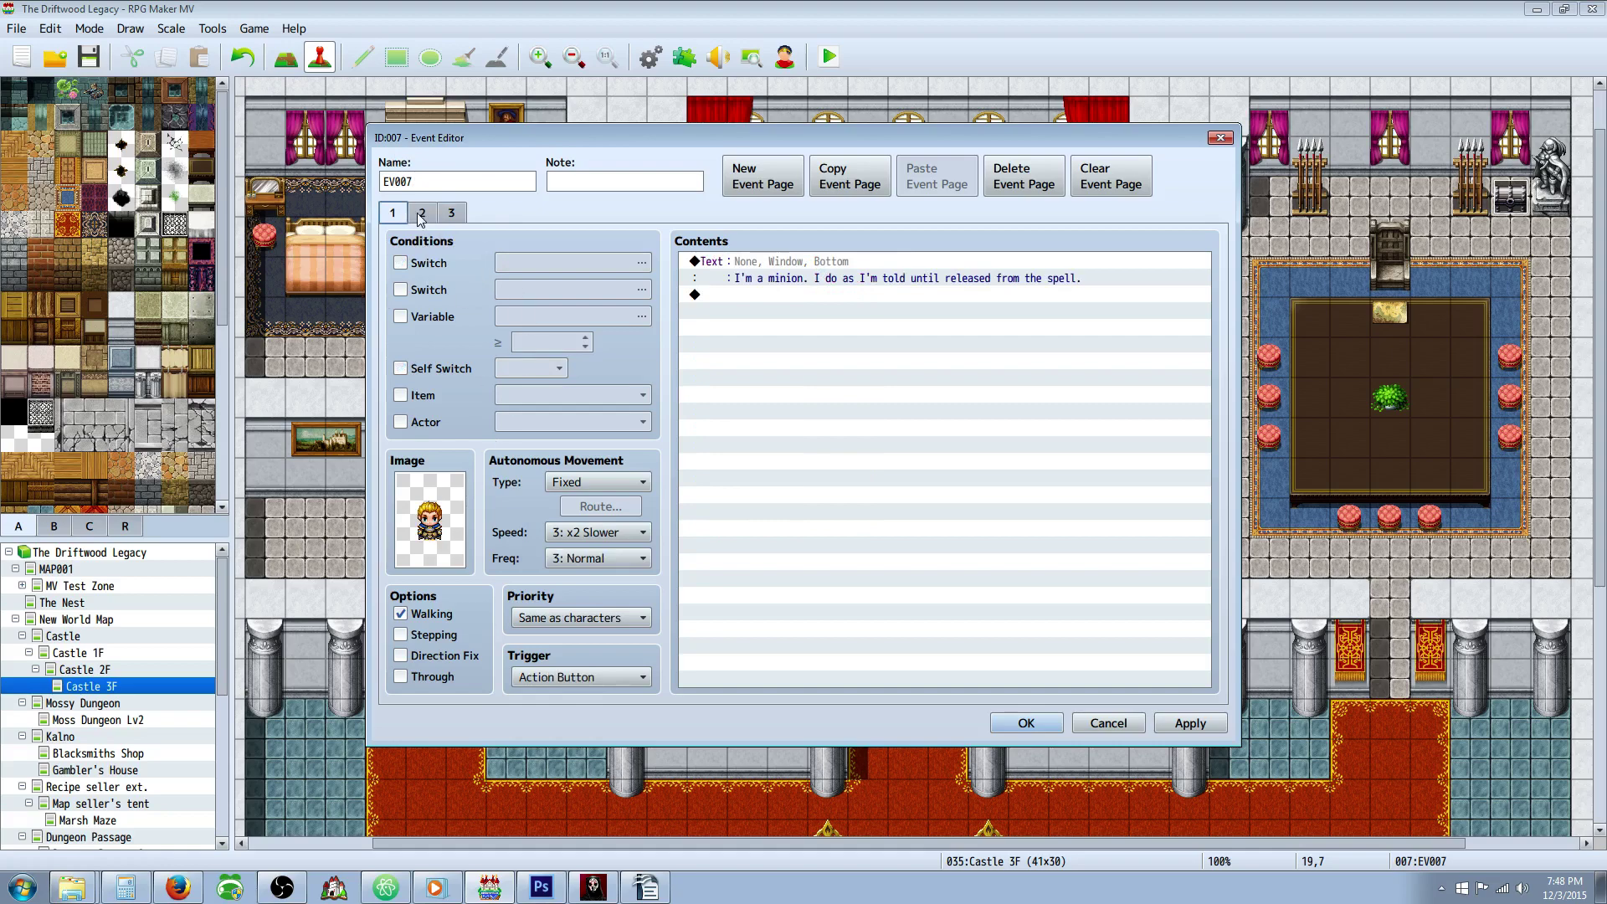
left_click(447, 217)
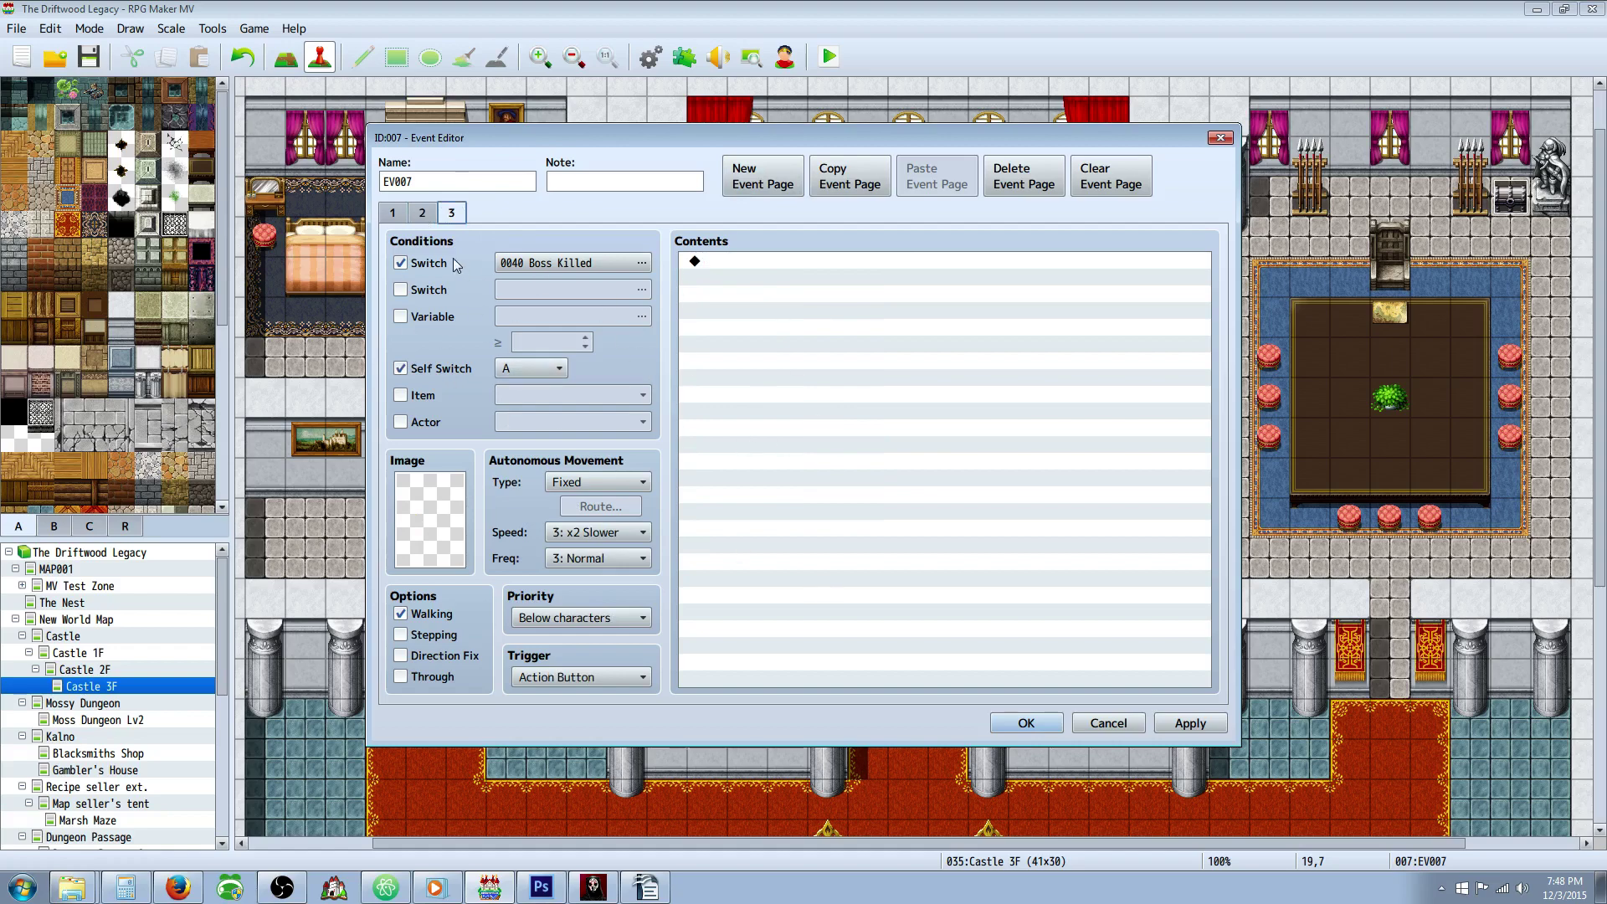
left_click(423, 213)
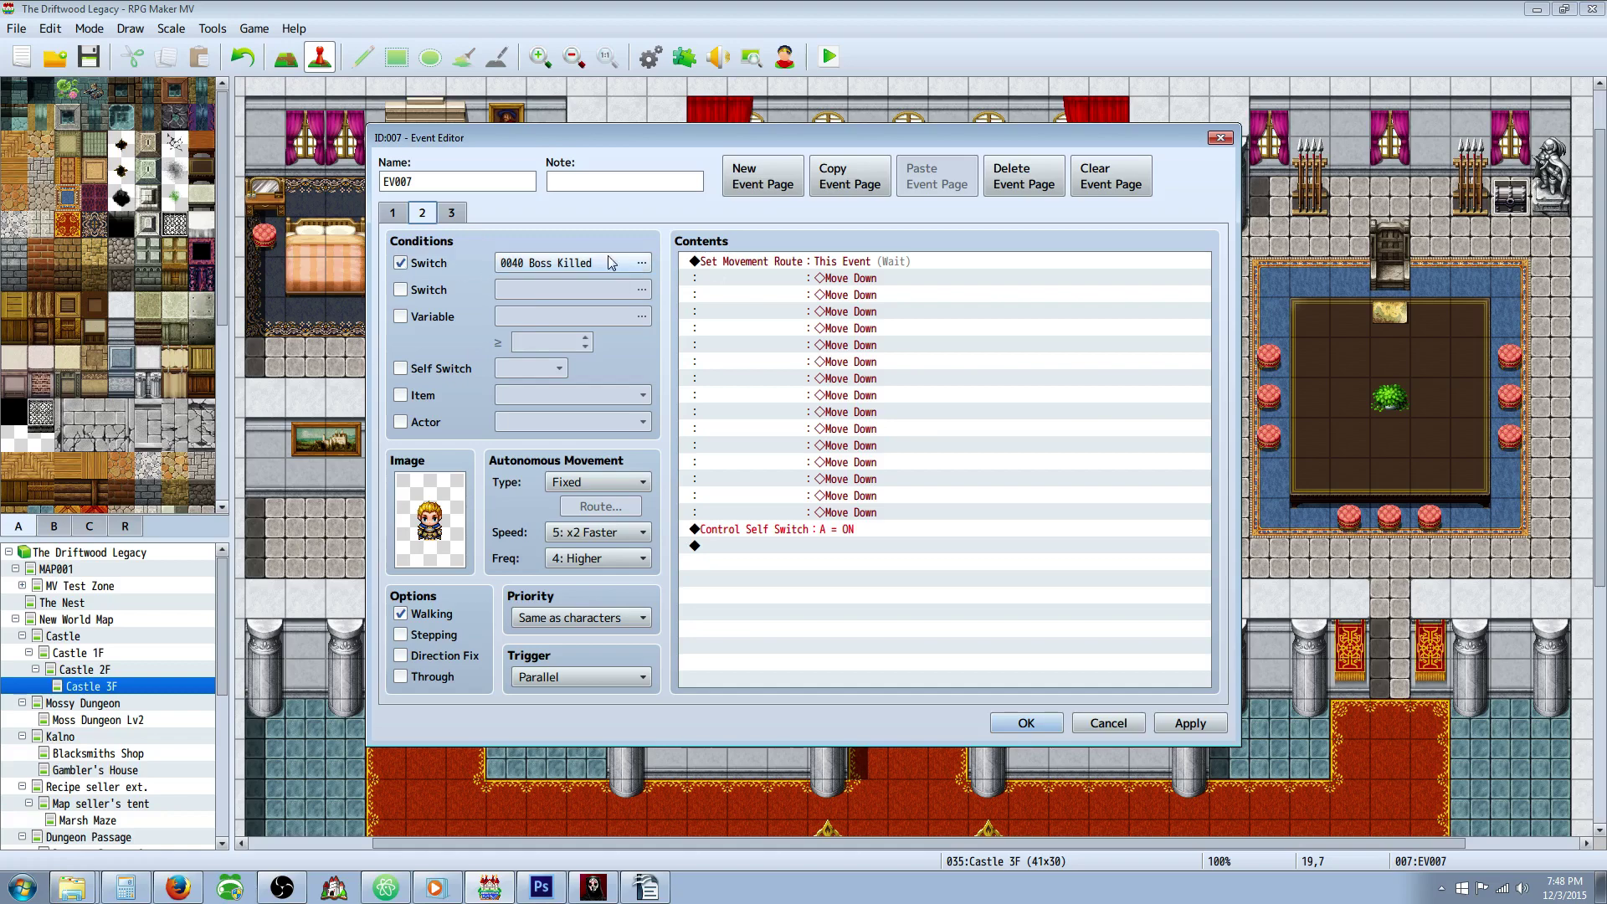
left_click(394, 214)
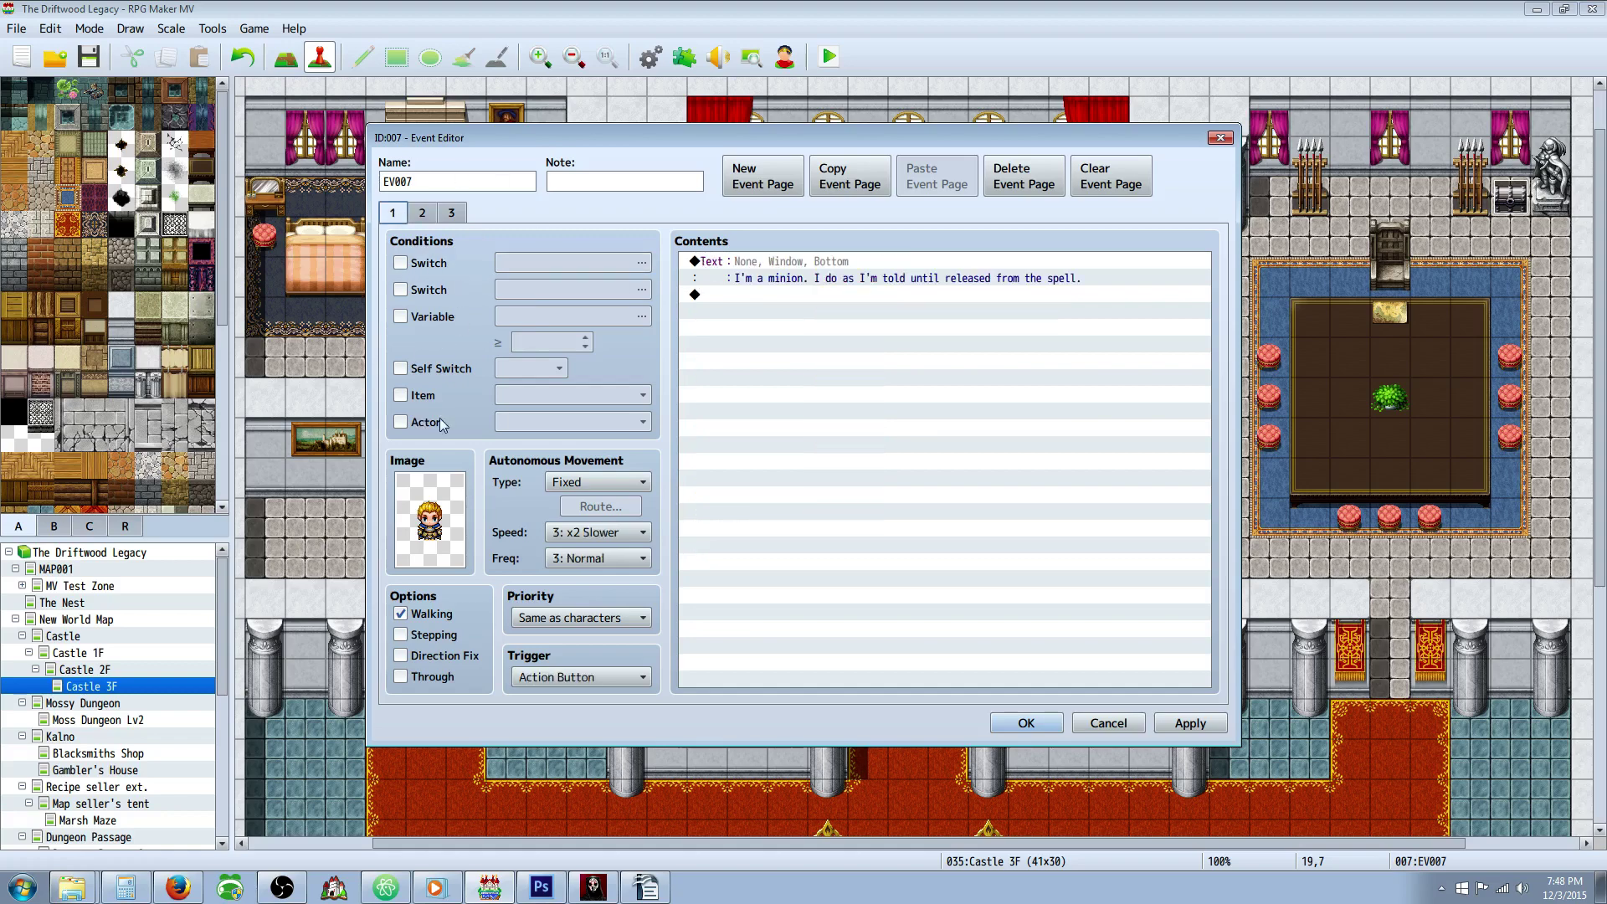
Step: Inspect page 1's Text command and page 2's Control Self Switch command, revisiting page 3
left_click(785, 268)
left_click(423, 214)
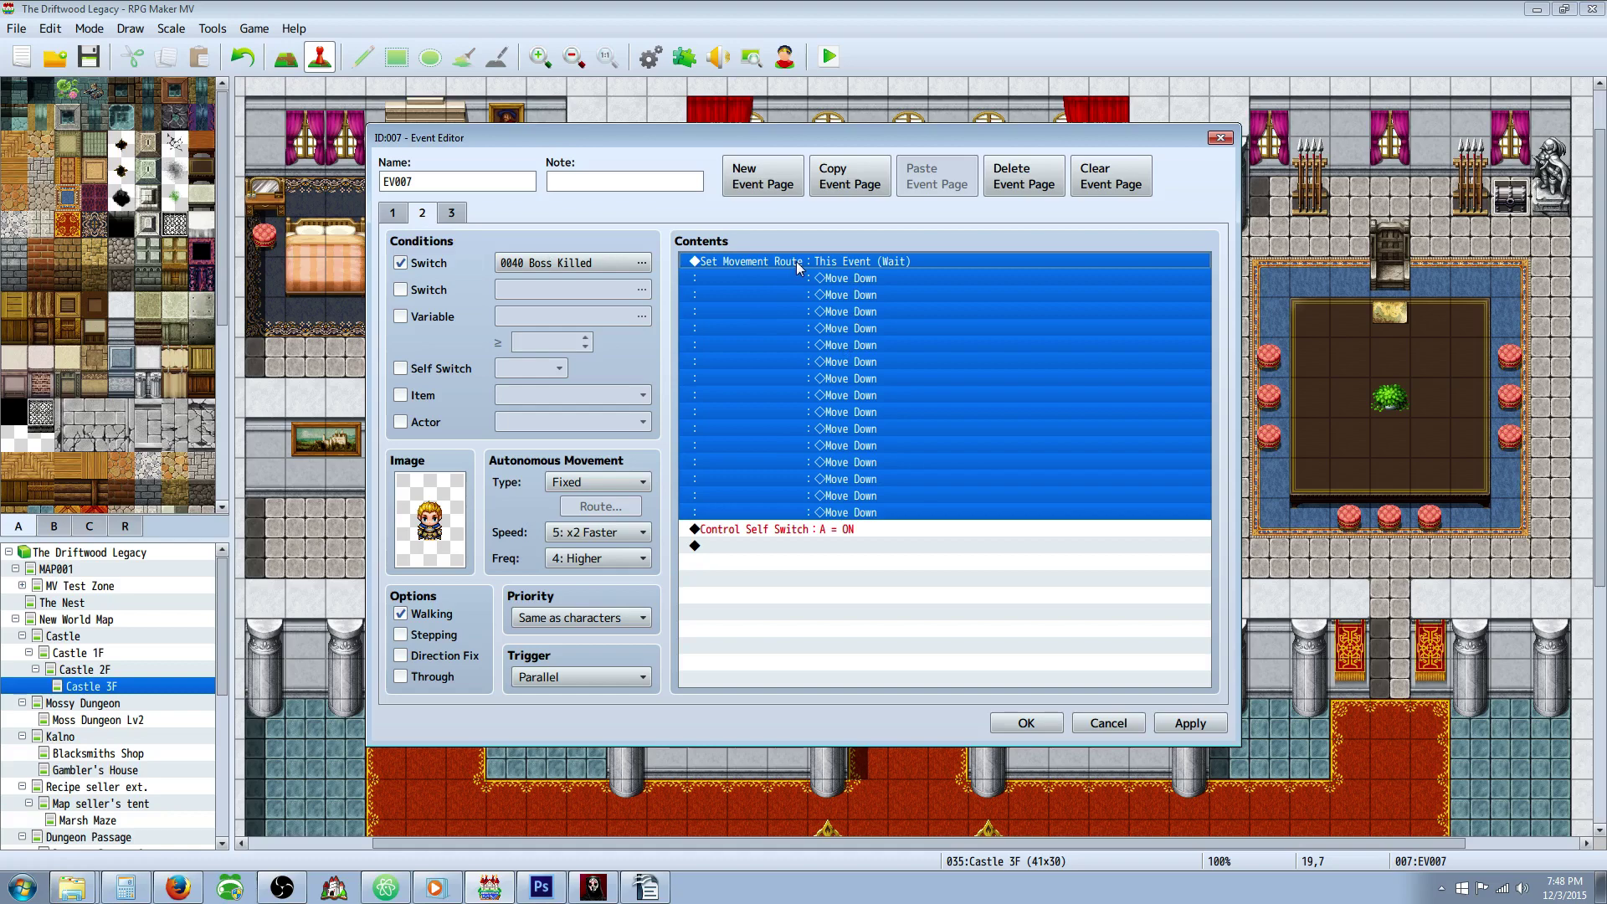
left_click(789, 536)
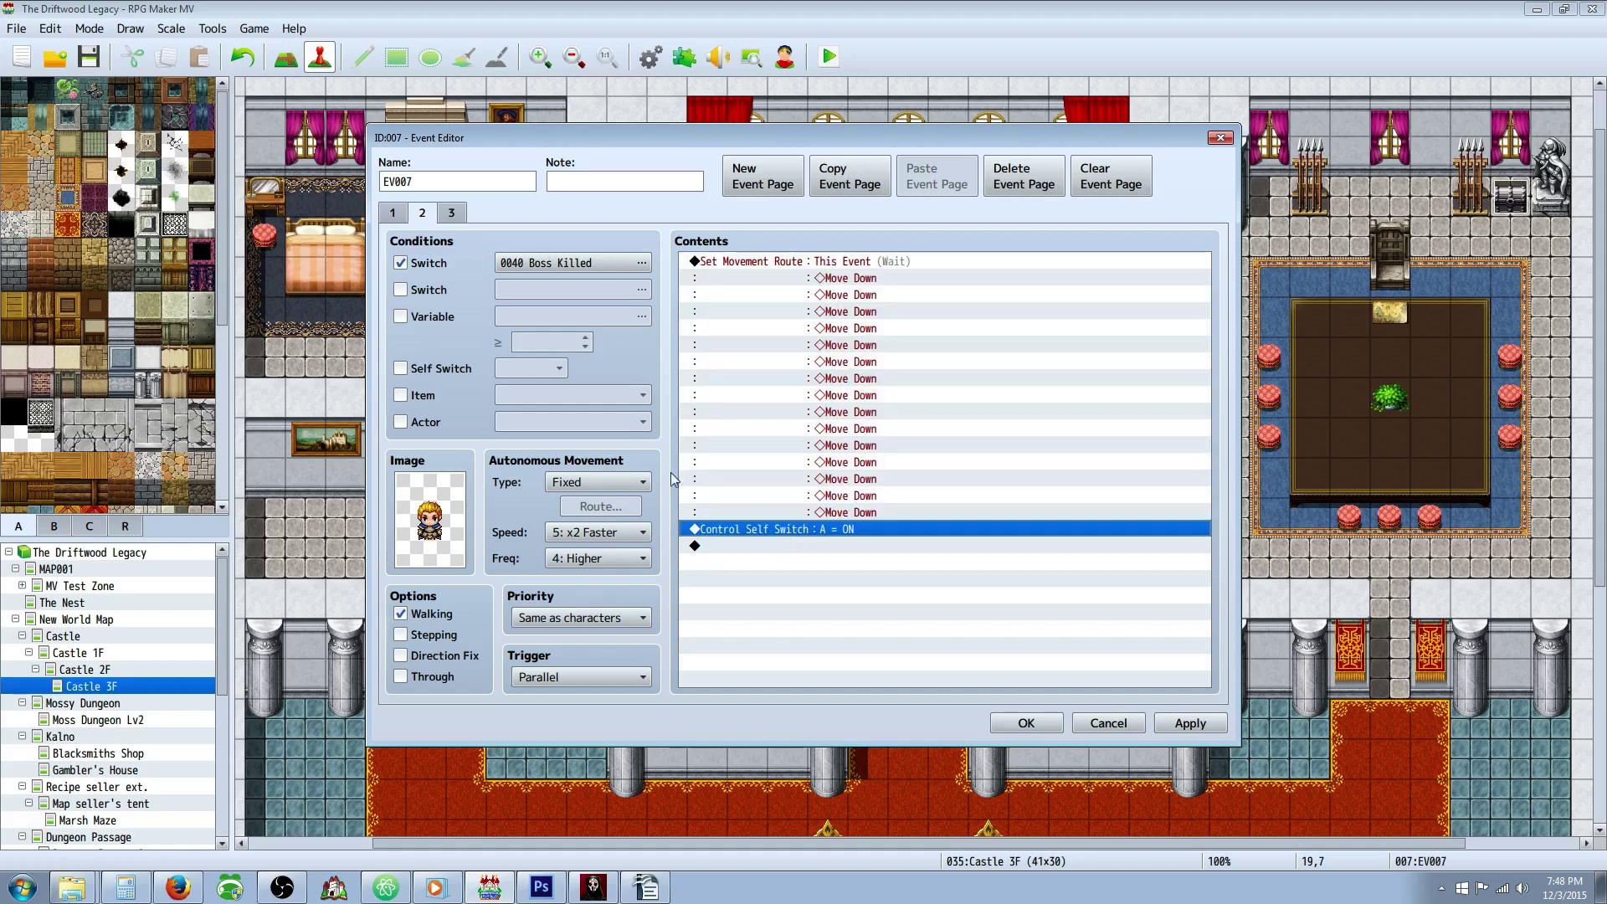
left_click(452, 214)
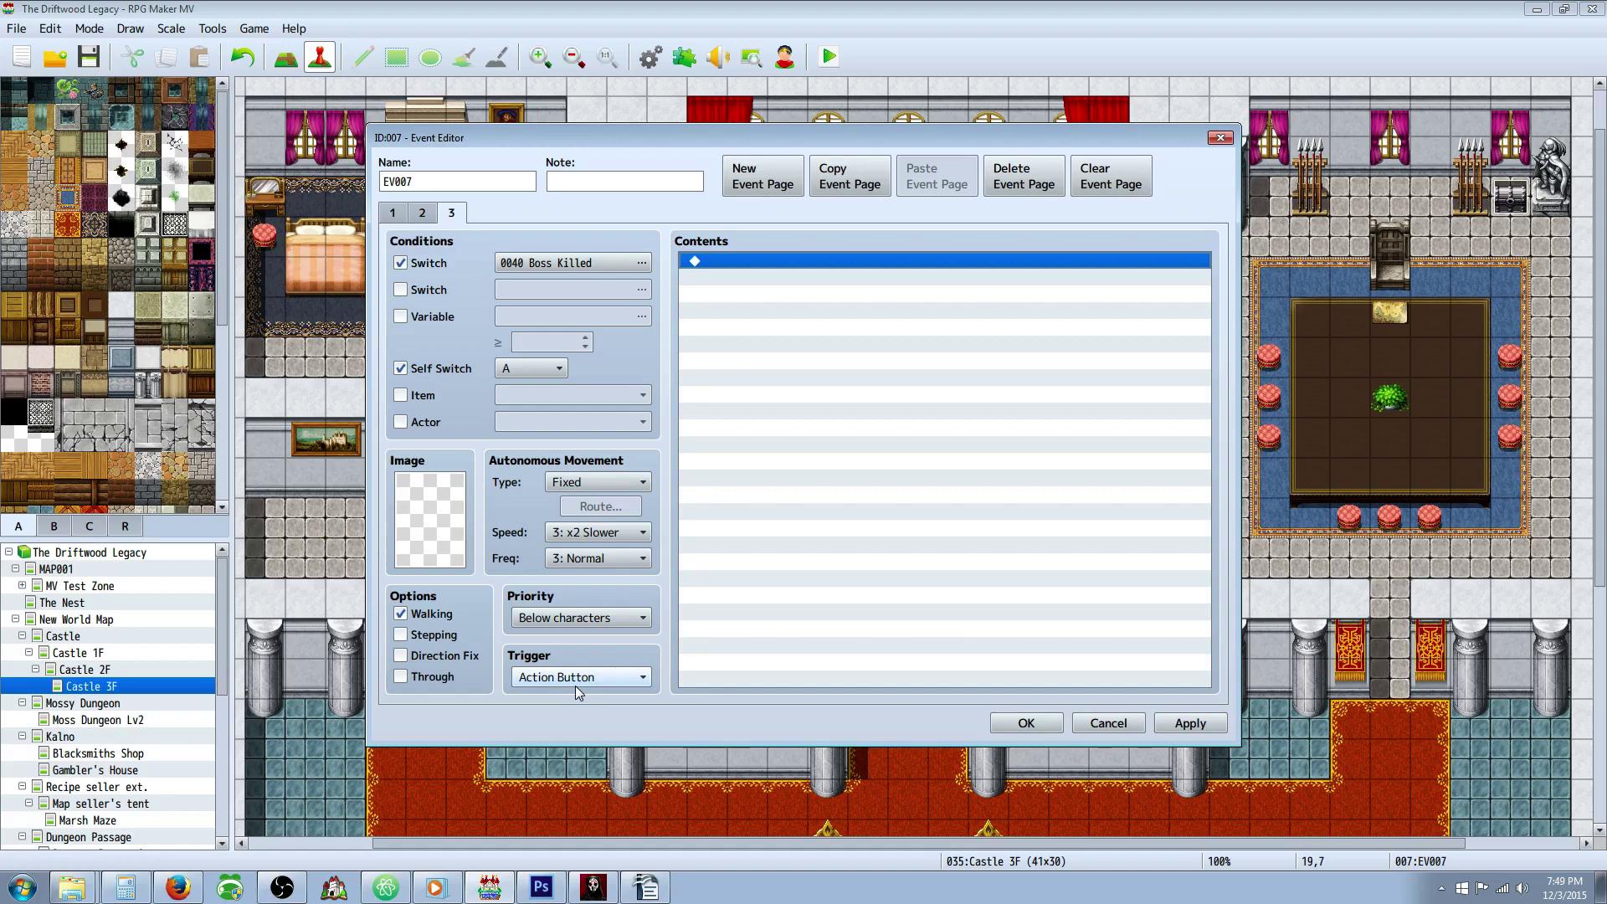
left_click(422, 212)
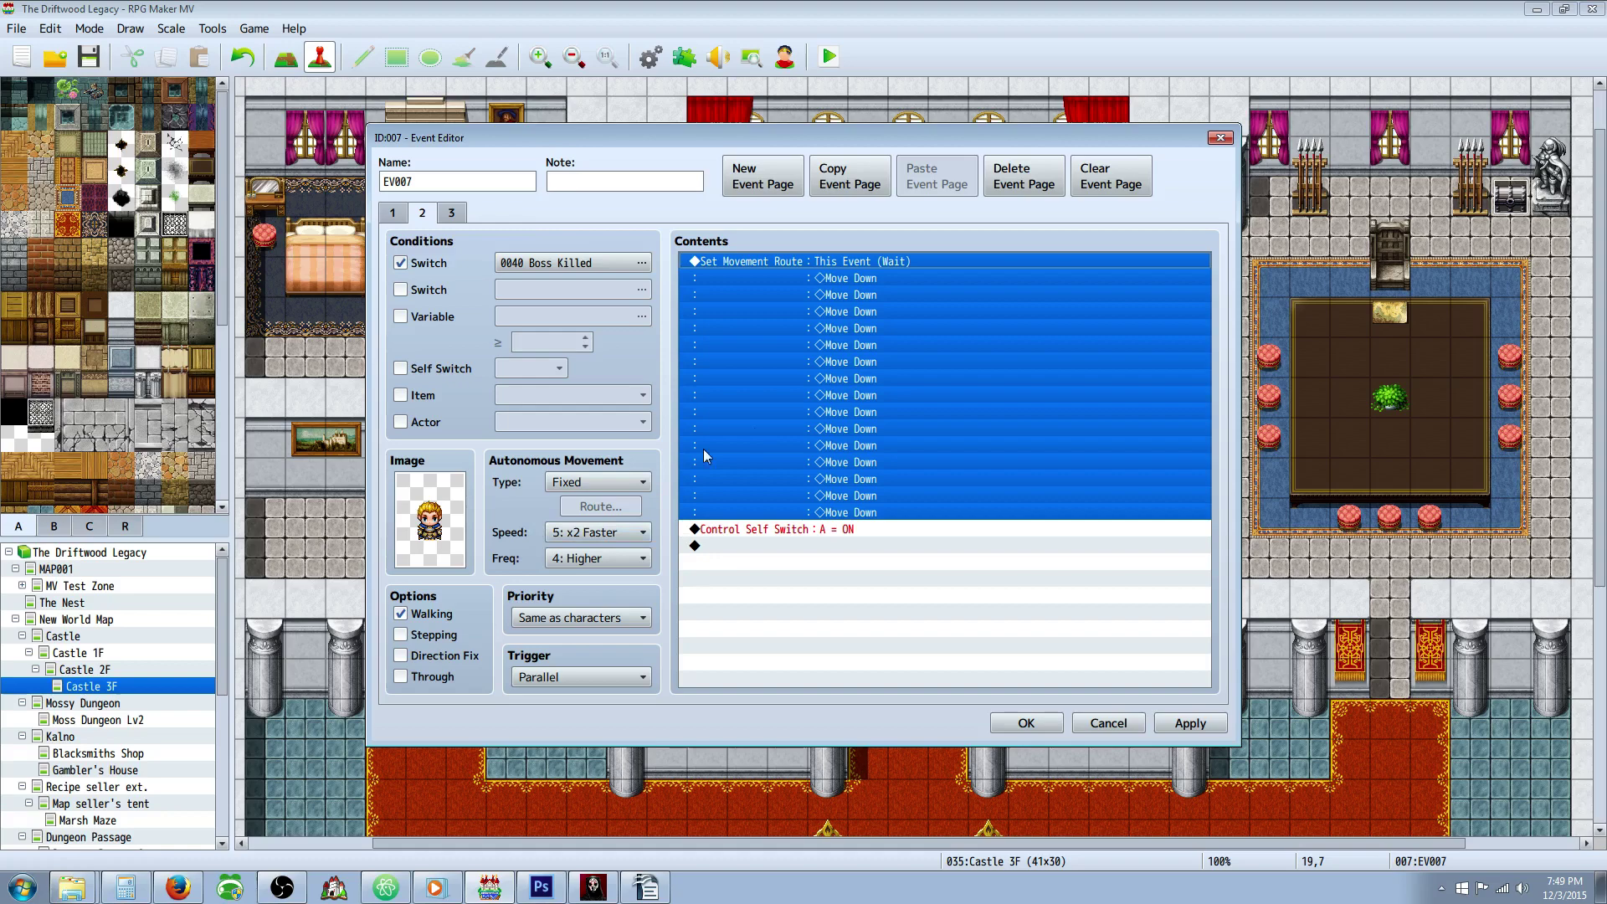
left_click(453, 213)
left_click(394, 212)
Step: Close EV007's editor with OK and select the right minion event EV008
left_click(423, 213)
left_click(1026, 724)
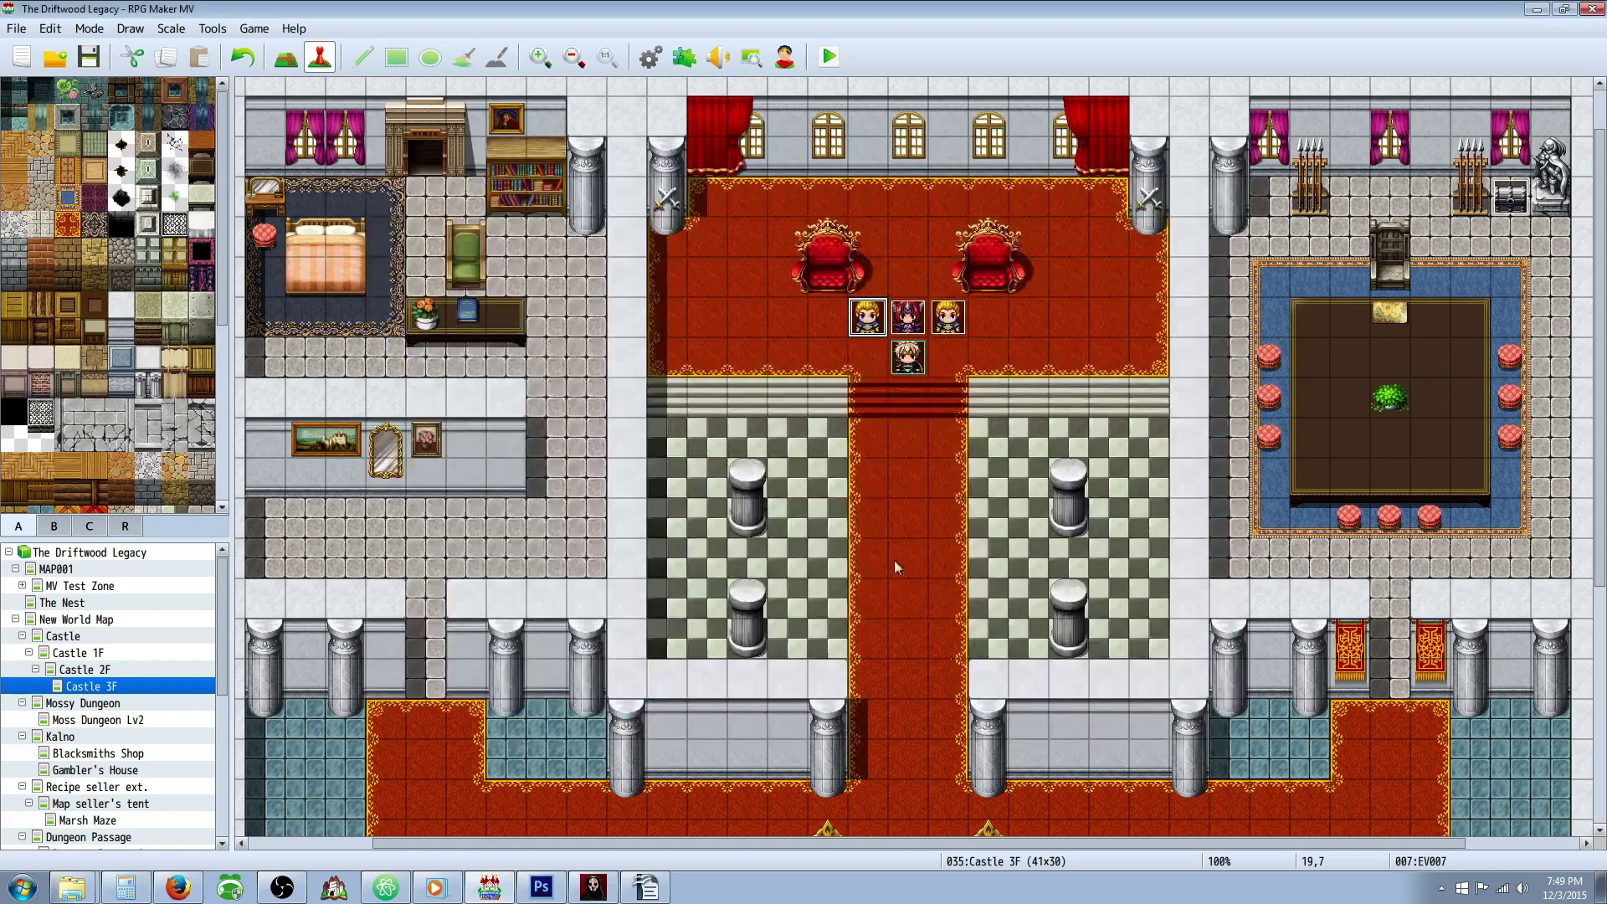
right_click(869, 320)
left_click(739, 399)
left_click(958, 332)
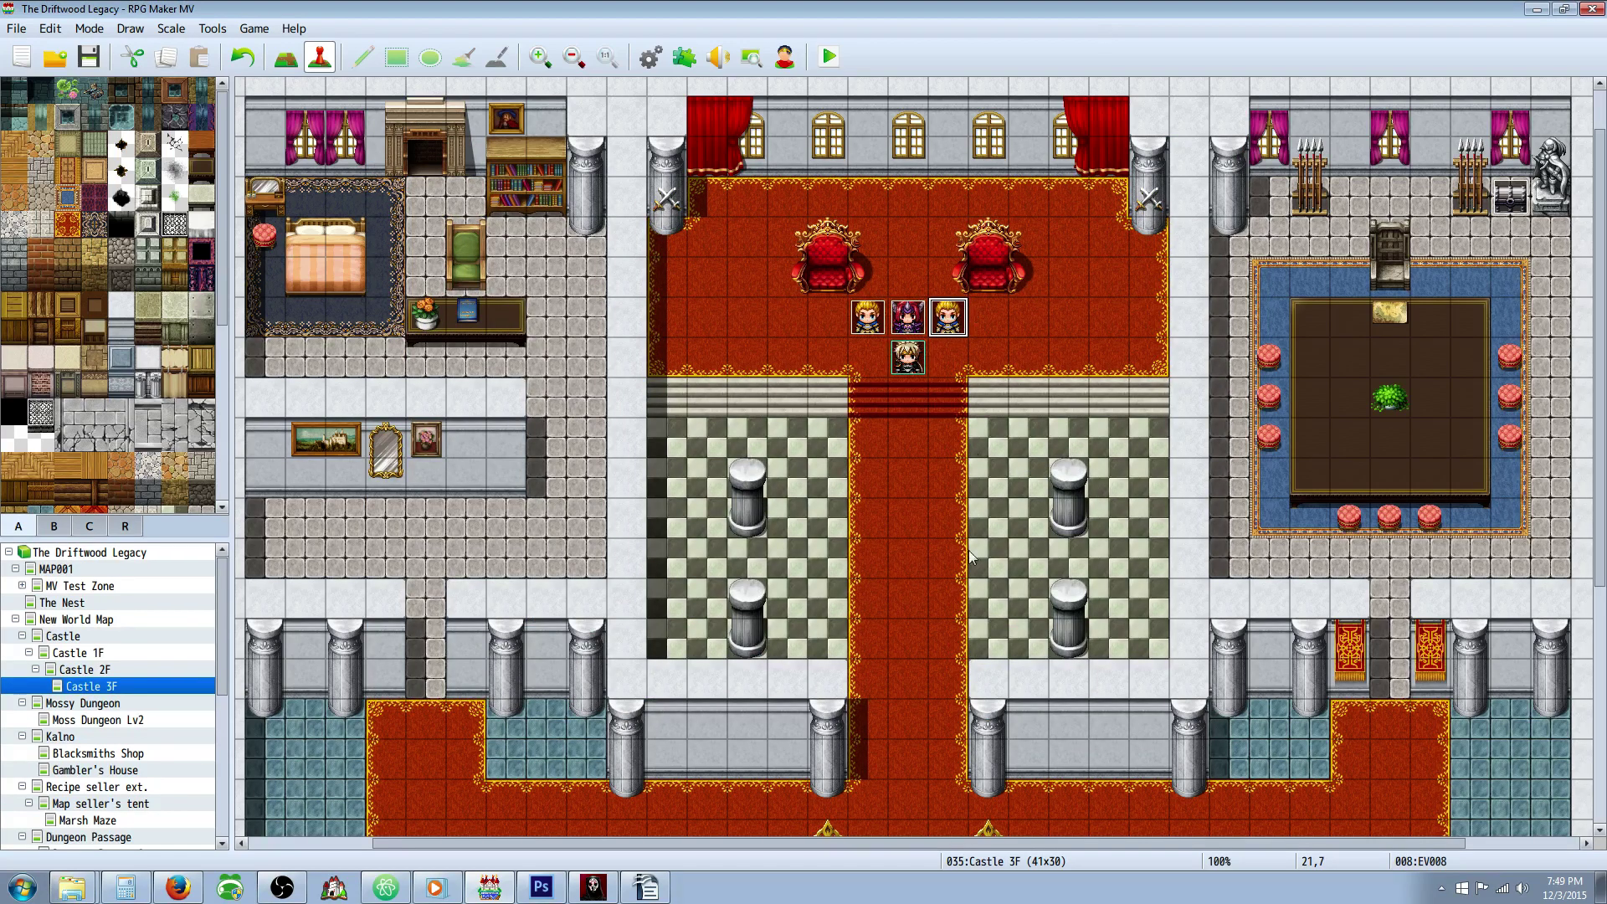
Step: Check map tiles down the carpet to 21,22, 15 tiles below the minion
scroll(996, 428, "down", 2)
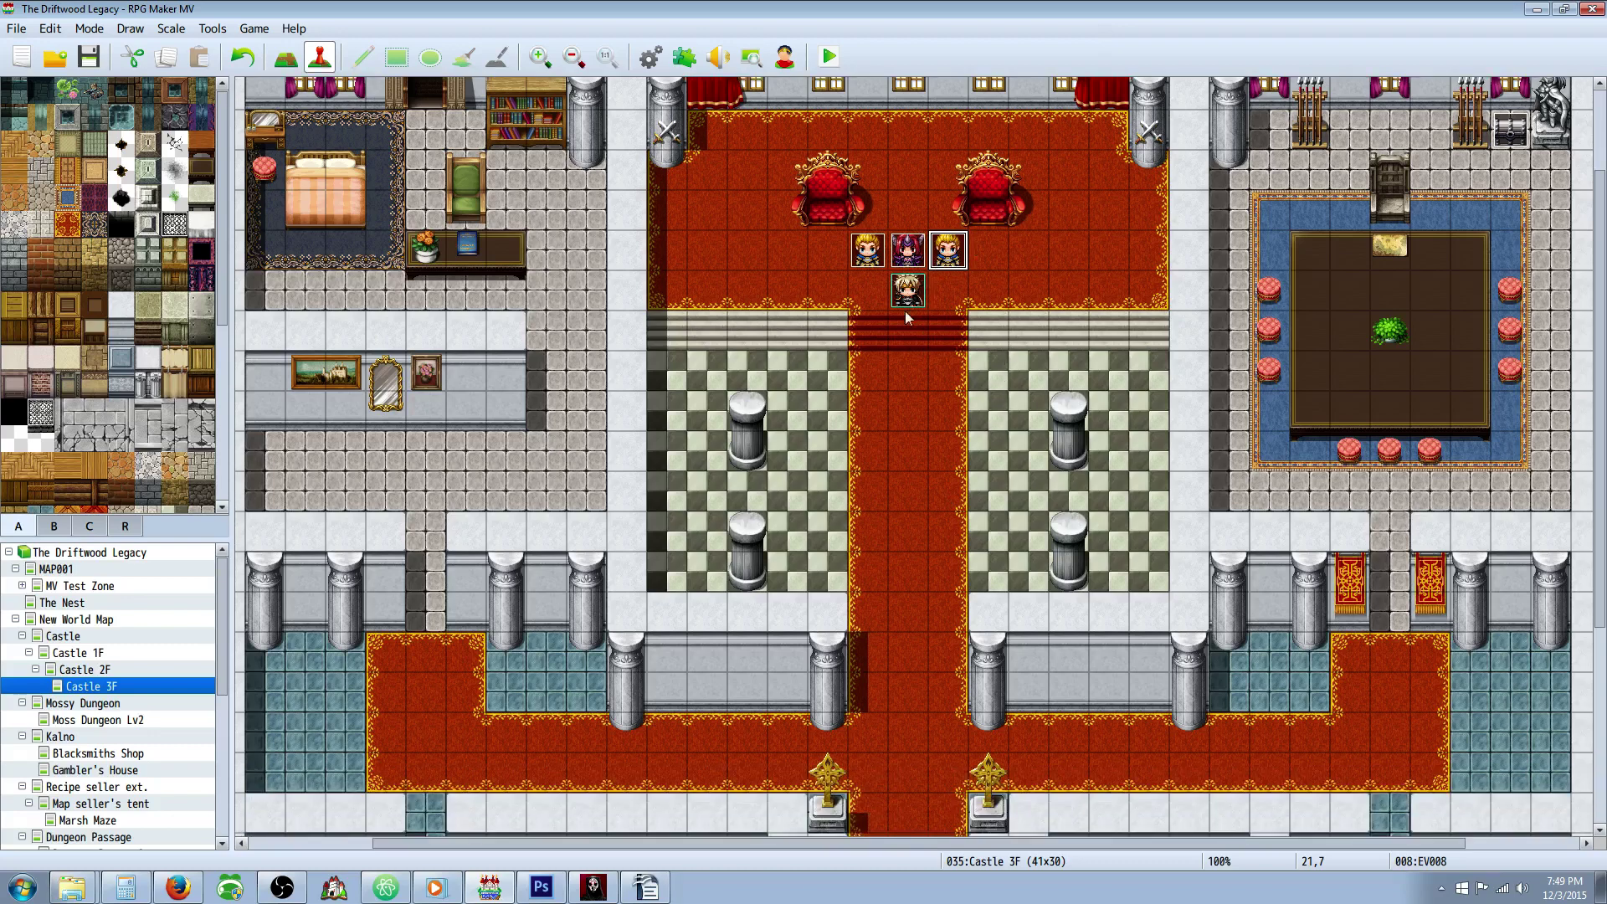
left_click(869, 298)
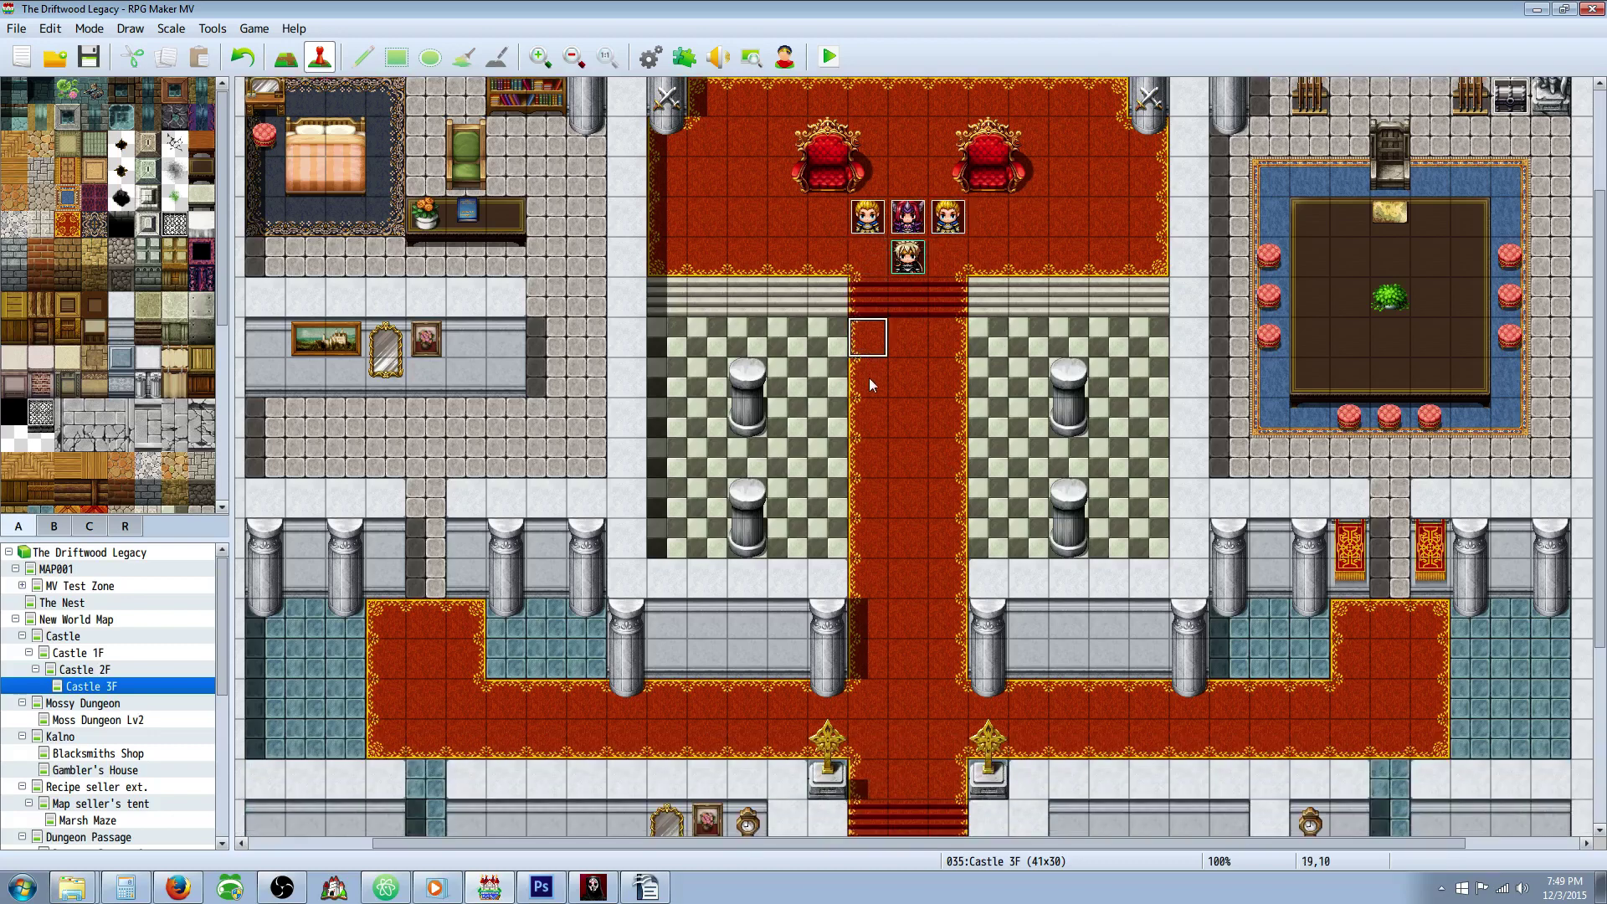
scroll(877, 545, "down", 3)
left_click(877, 692)
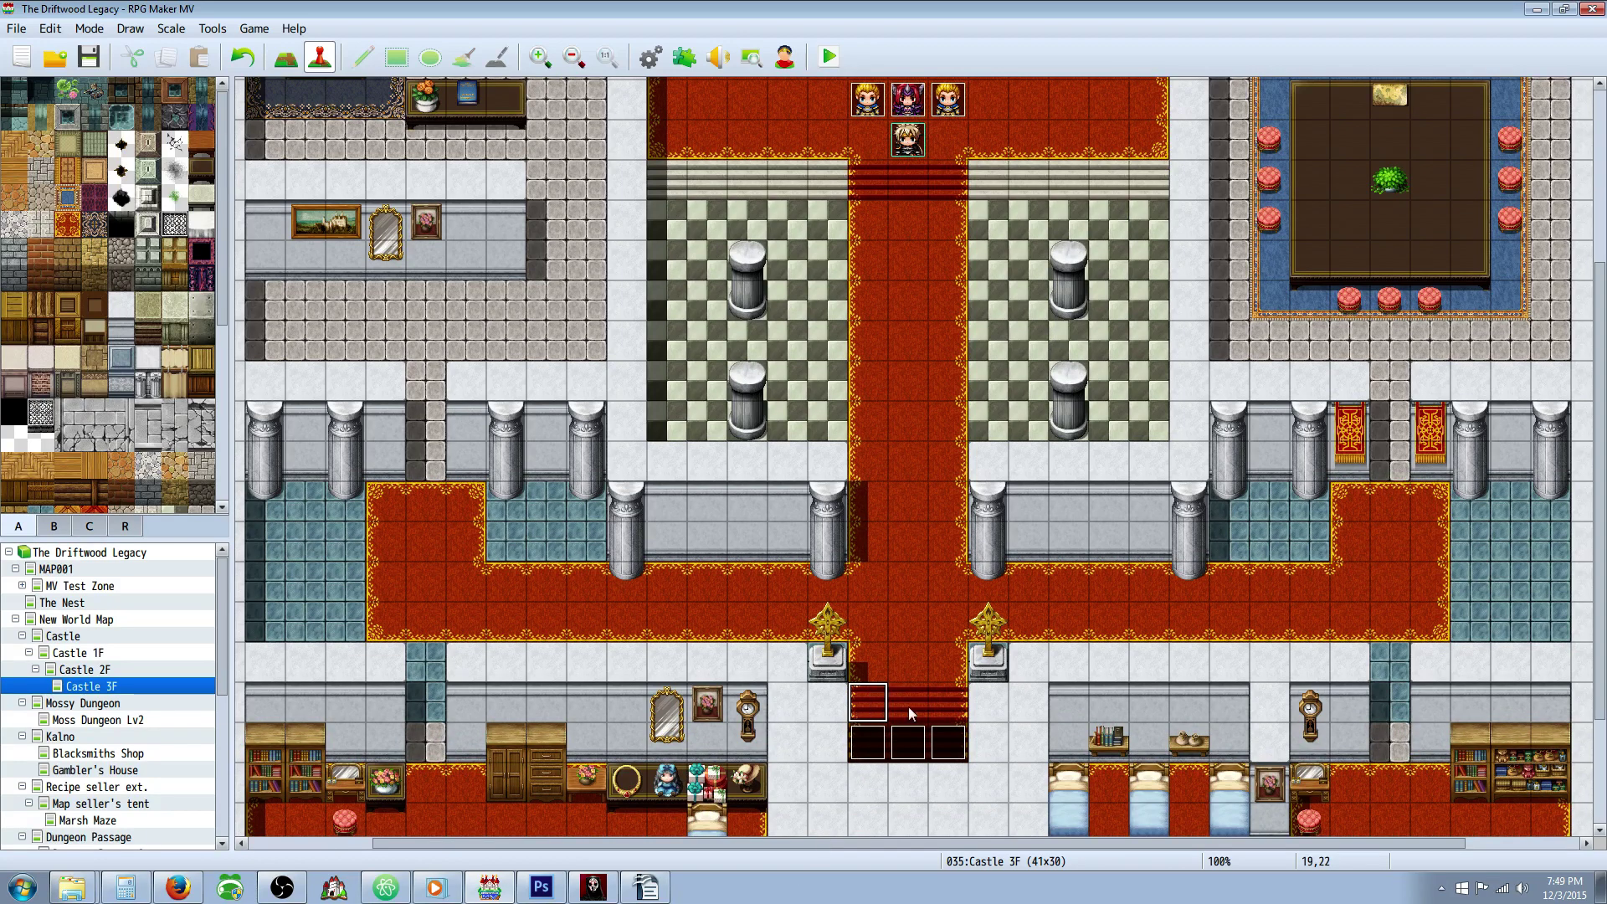
left_click(935, 700)
scroll(921, 647, "up", 5)
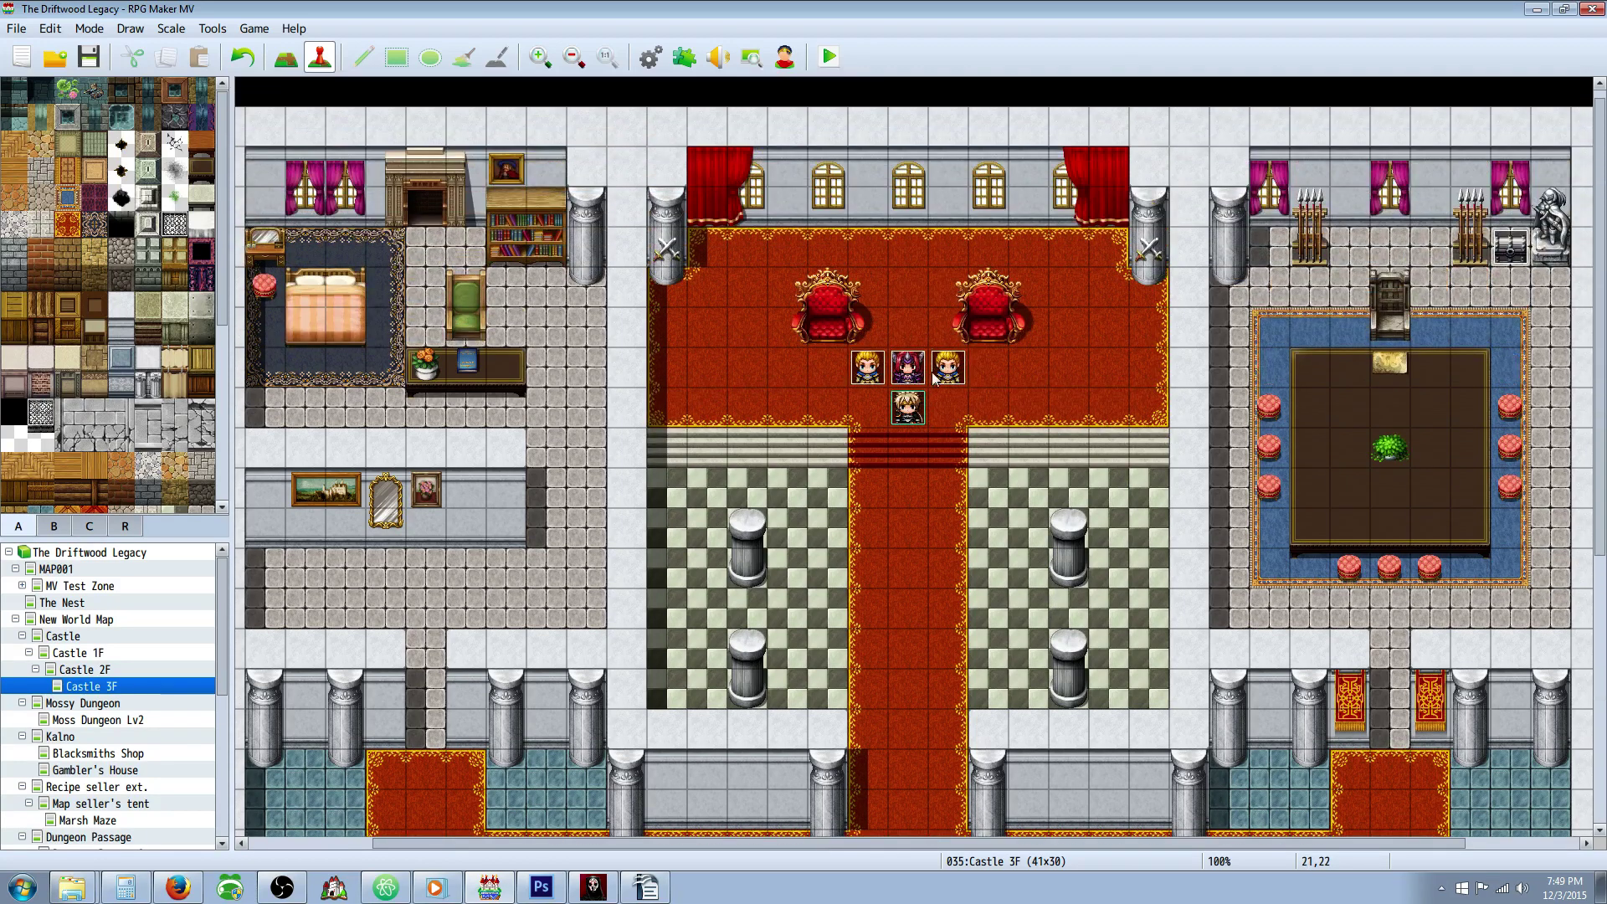
right_click(944, 371)
left_click(971, 382)
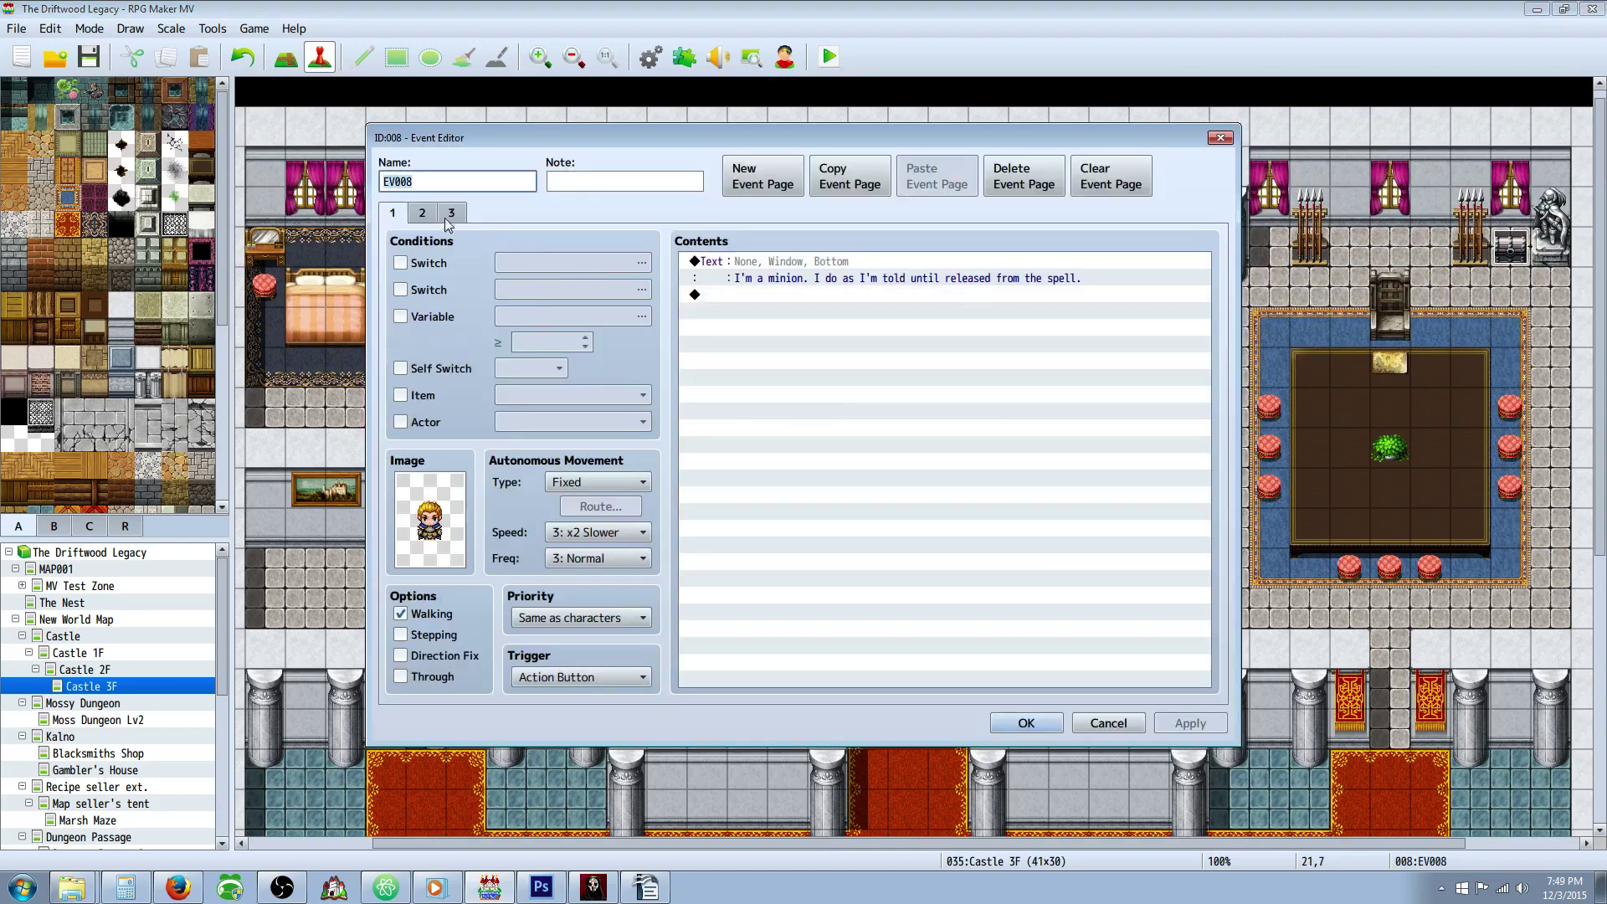
left_click(445, 217)
left_click(424, 212)
left_click(451, 212)
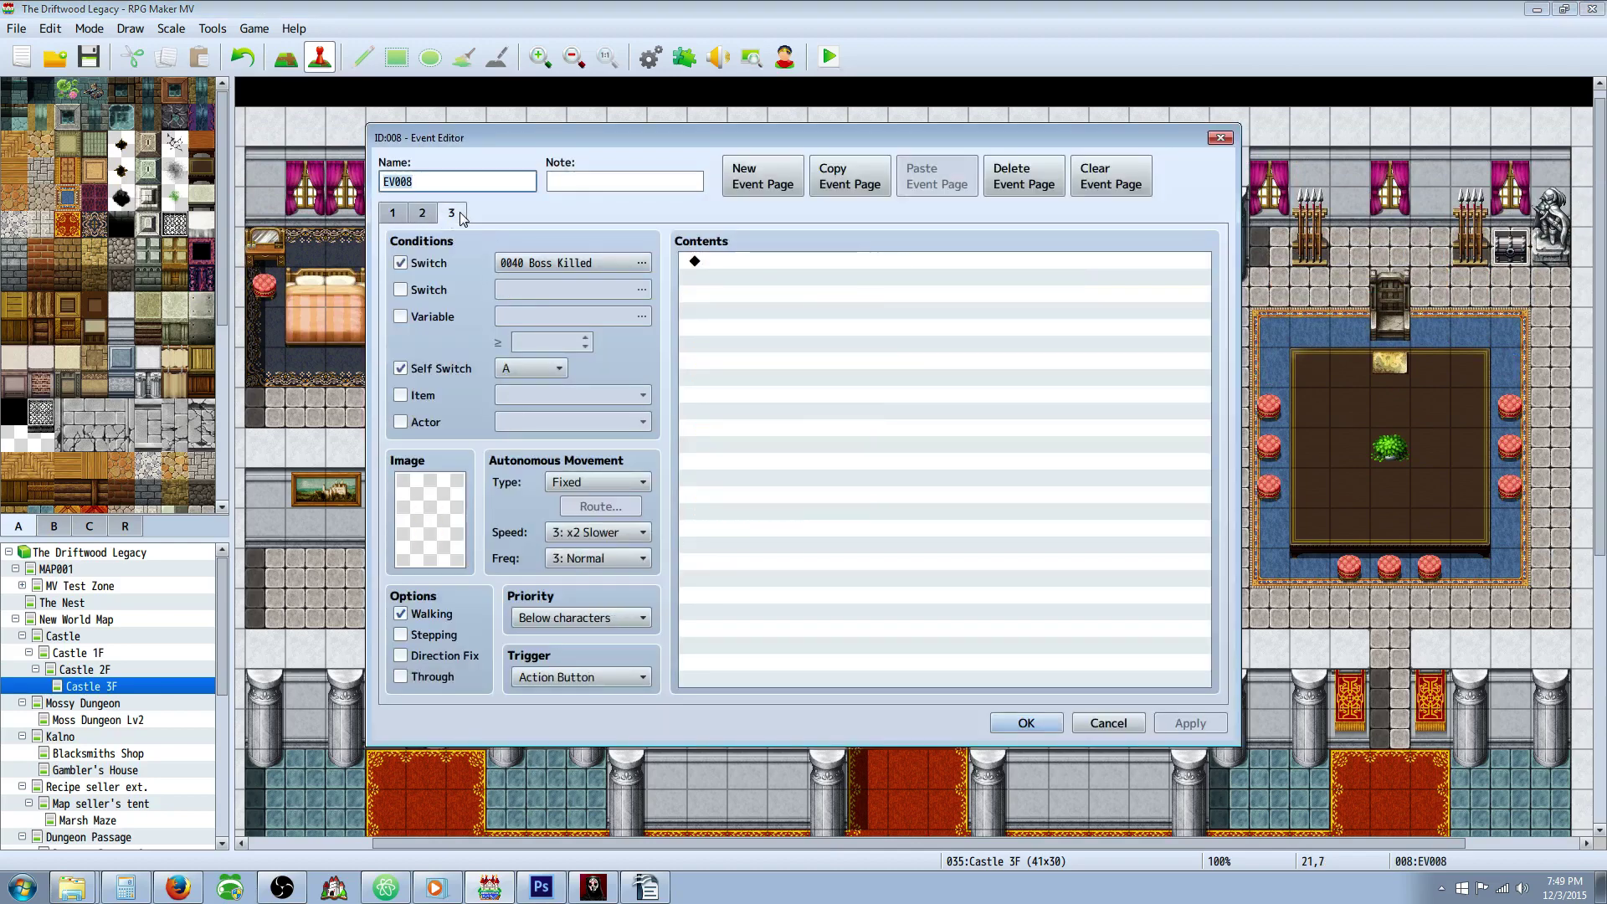
left_click(1026, 724)
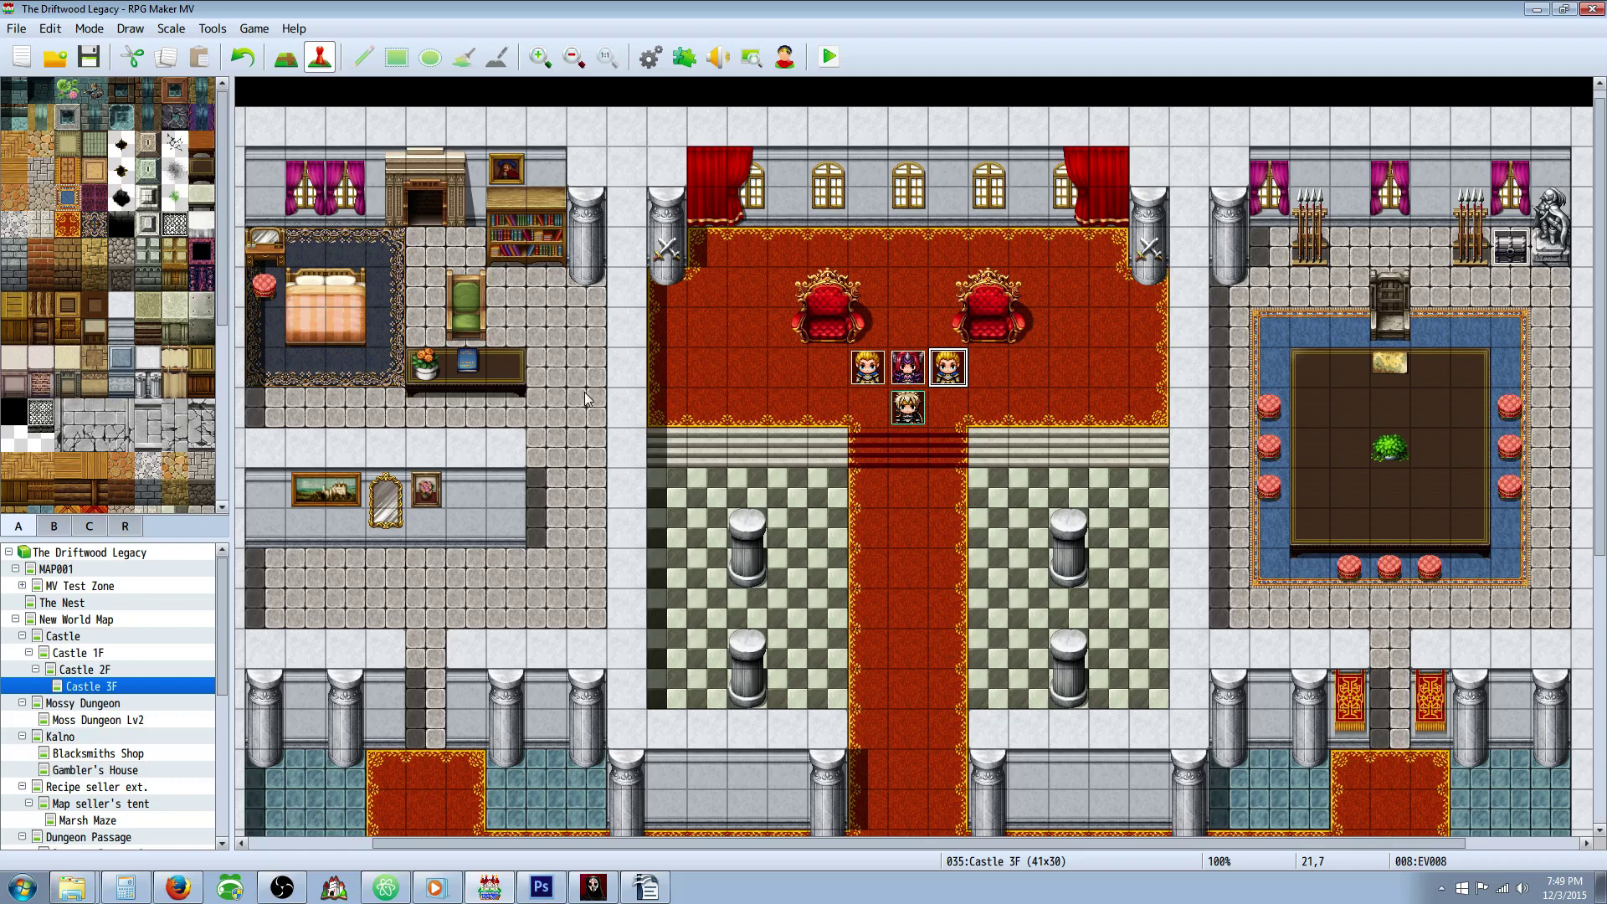
left_click(293, 894)
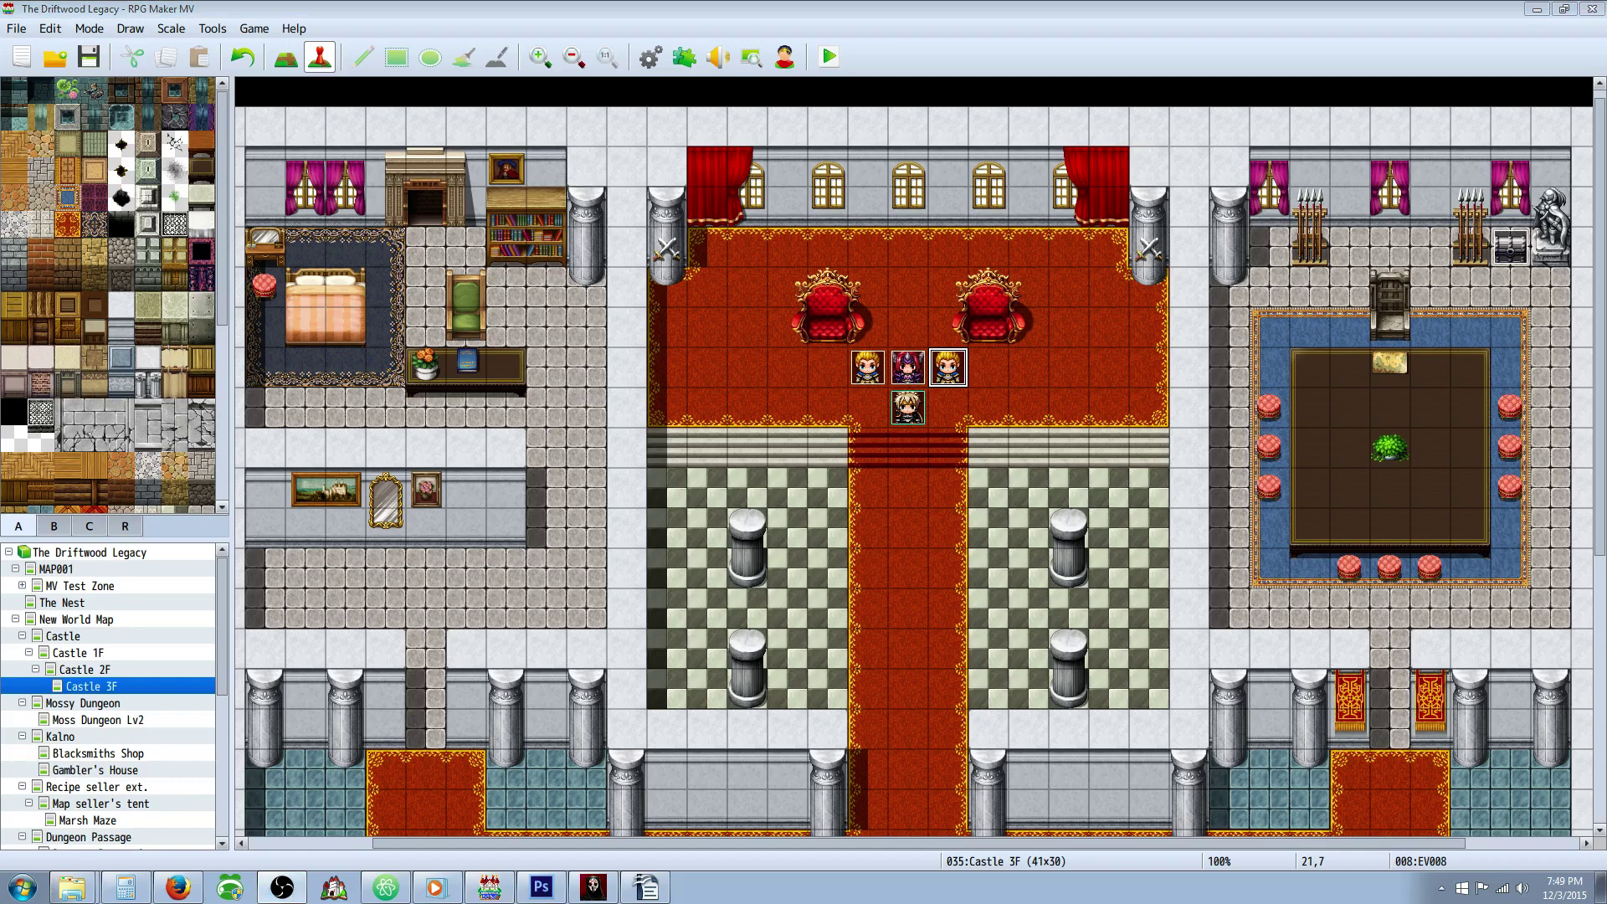